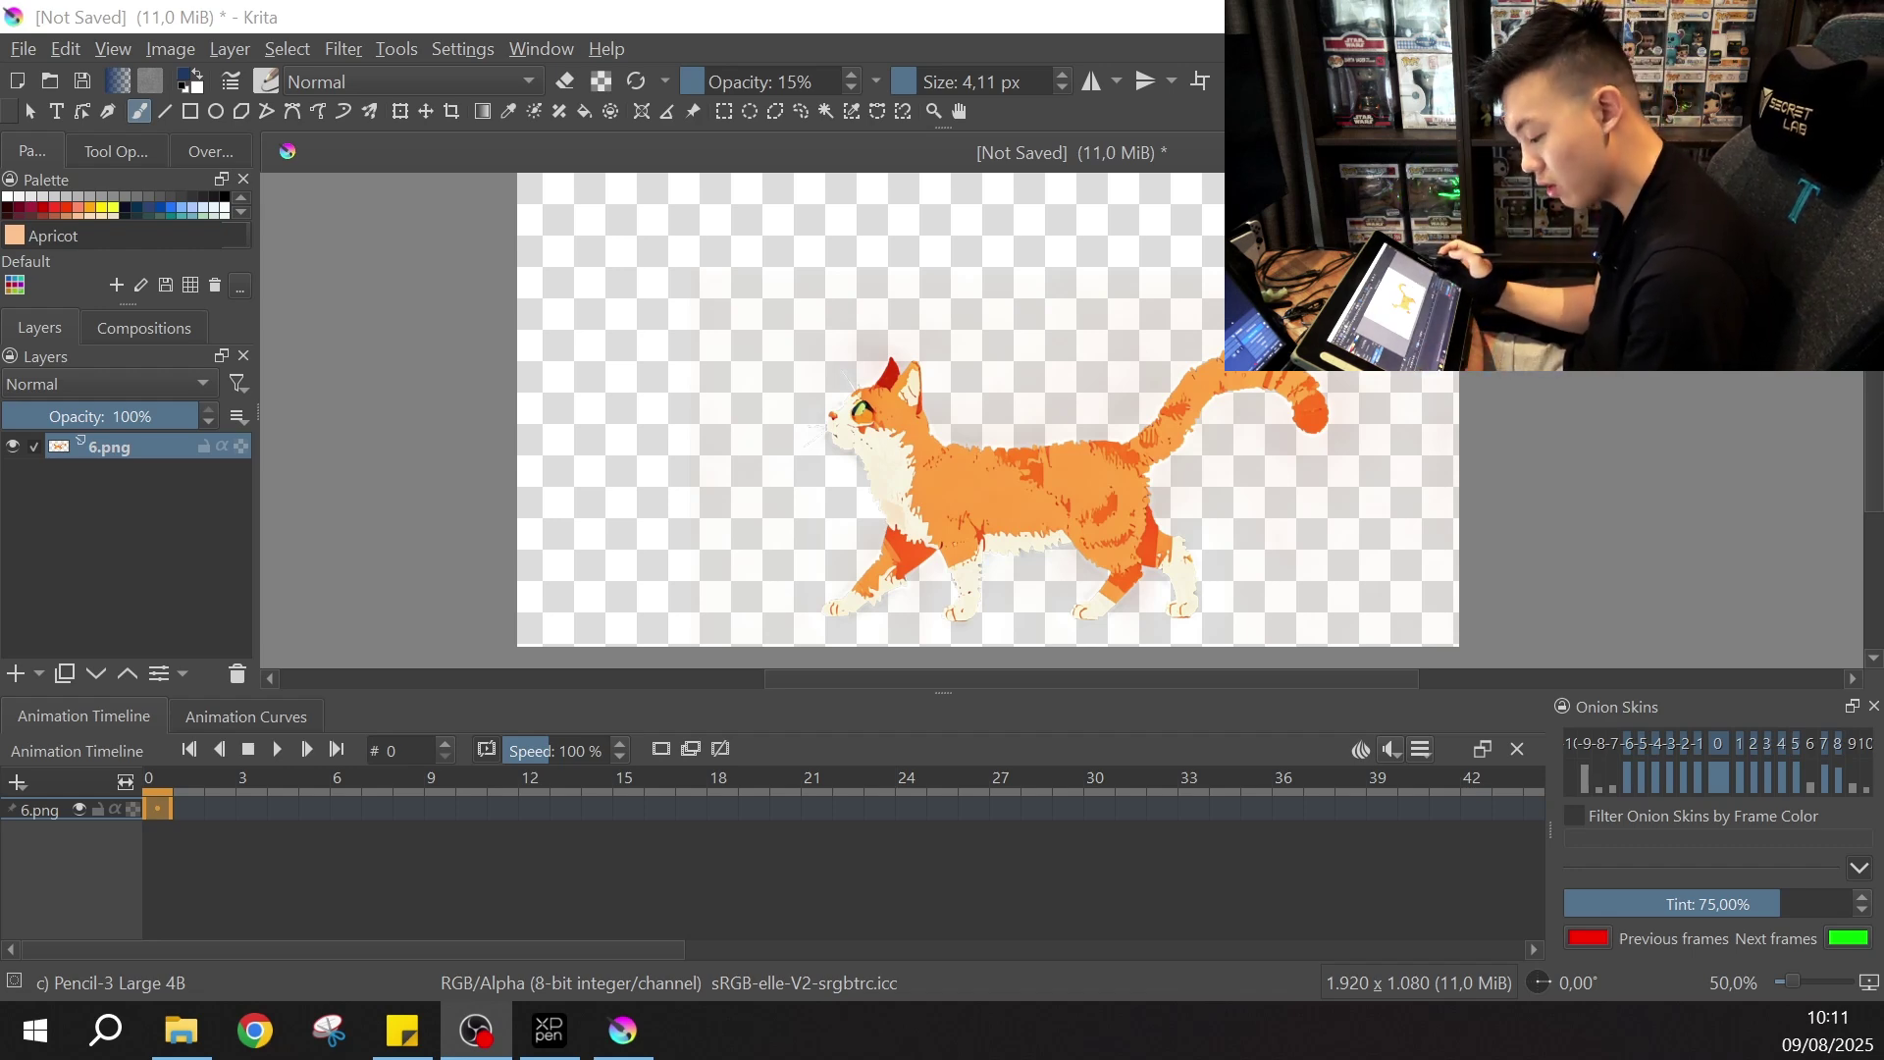
- Outline the cat's tail with a selection that closes at its base and cut it to a new layer
key("ctrl+equal")
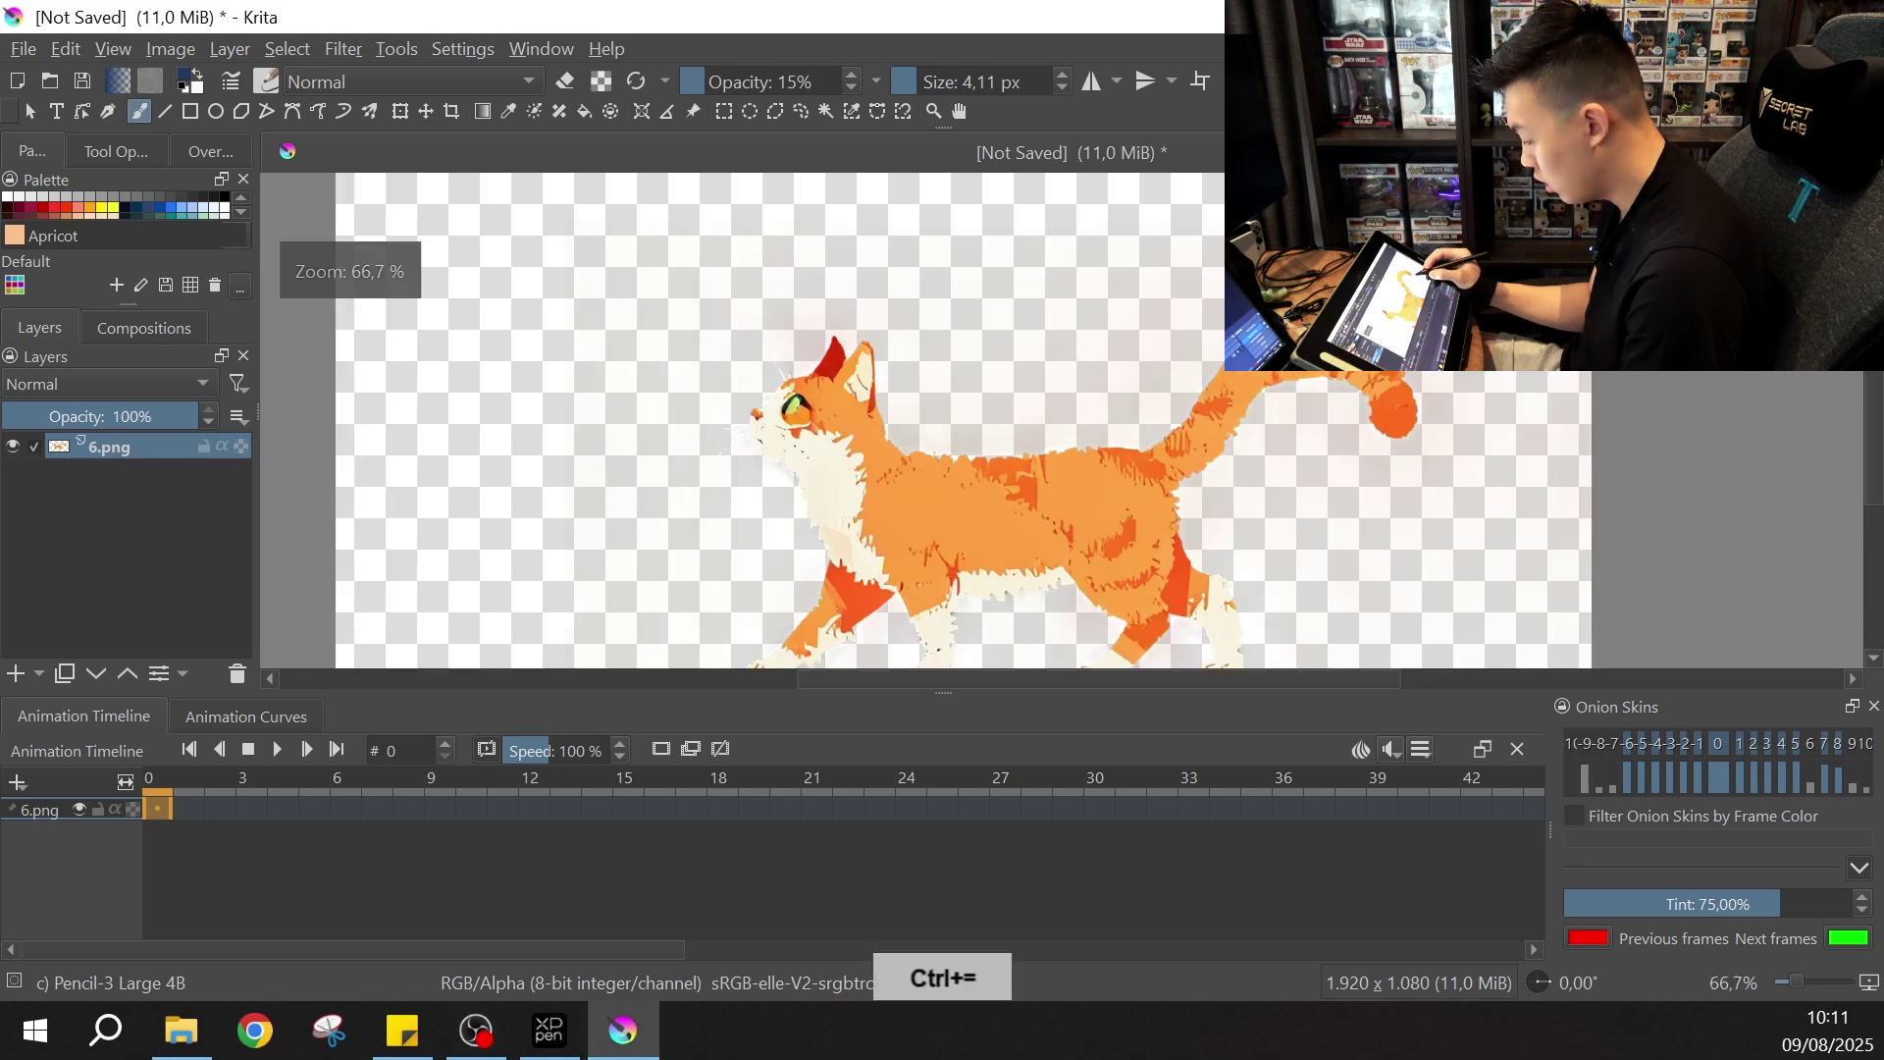
key("ctrl+equal")
left_click_drag(1315, 481, 1065, 464)
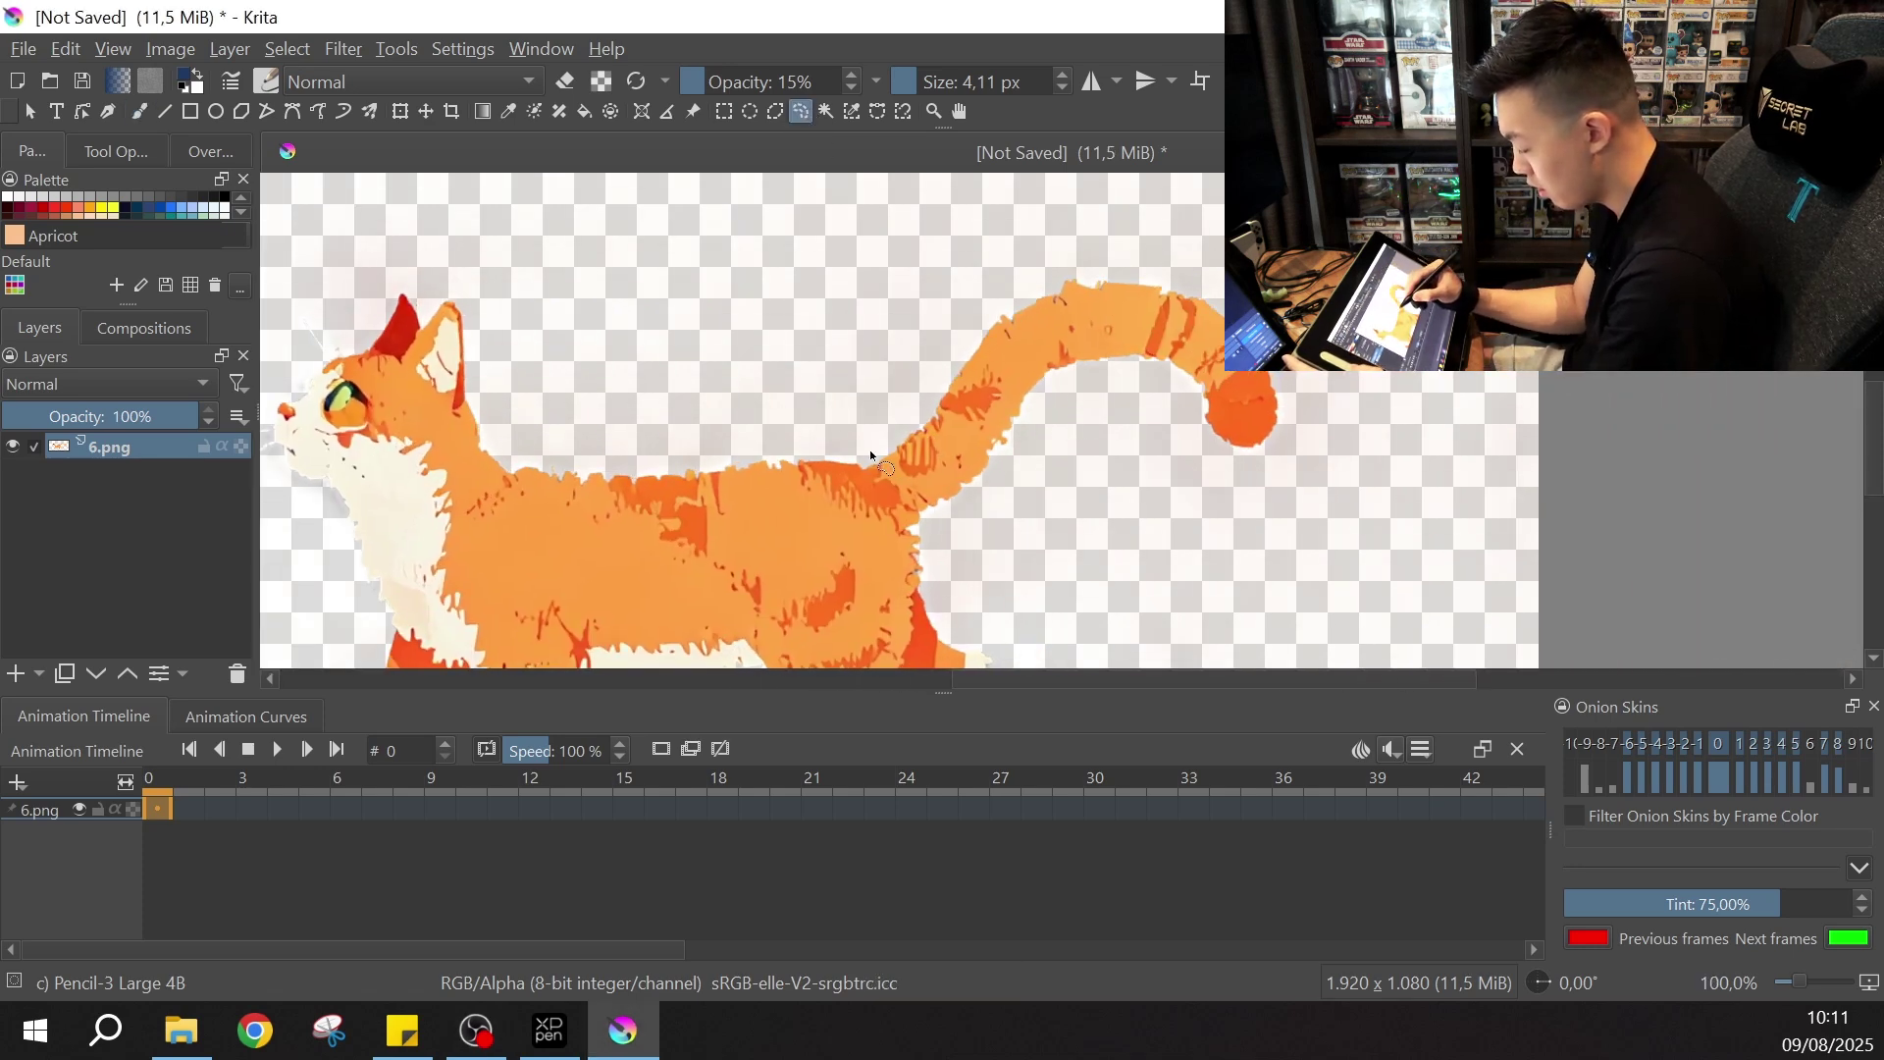
mouse_move(926, 533)
left_mouse_down()
mouse_move(1336, 492)
mouse_move(935, 272)
mouse_move(867, 408)
mouse_move(869, 456)
left_mouse_up()
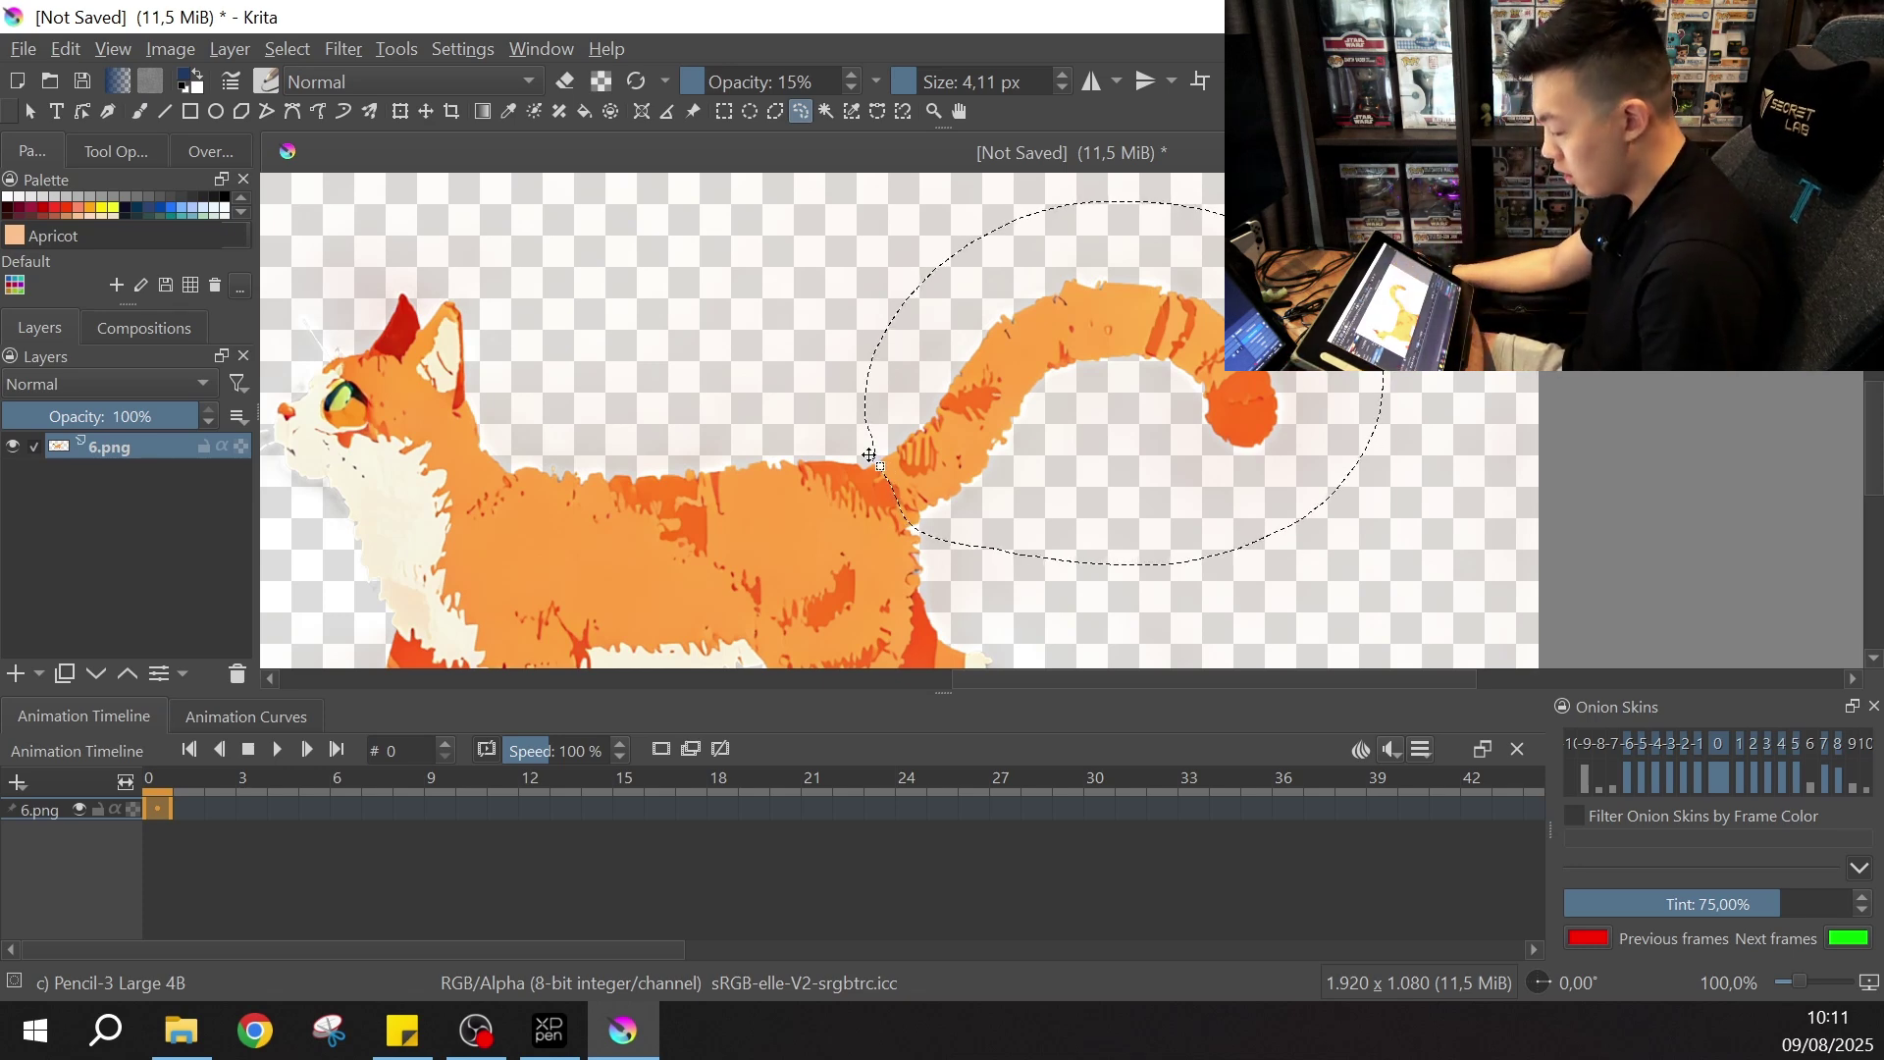
right_click(1013, 410)
left_click(1139, 589)
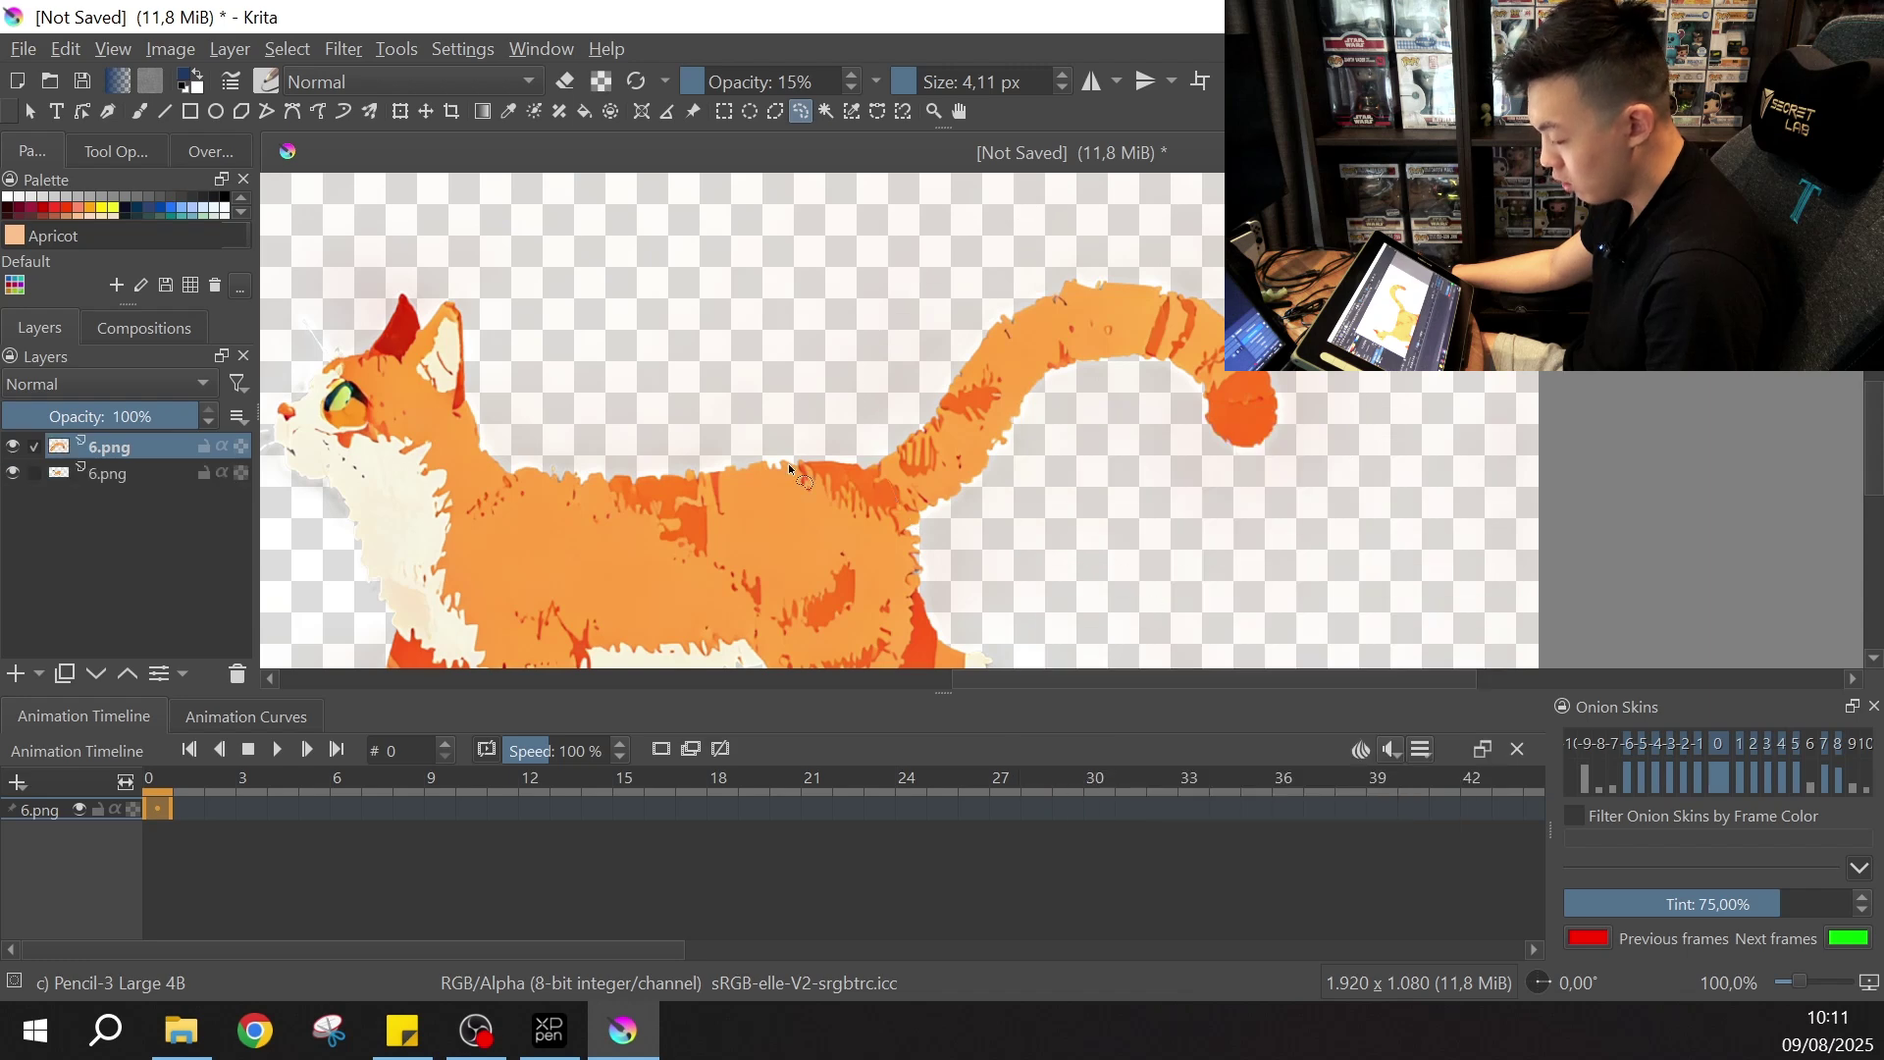
- Try repositioning the separated tail with a free transform
key("ctrl+t")
left_click_drag(1060, 437, 1199, 423)
mouse_move(1131, 514)
left_mouse_down()
mouse_move(1060, 543)
mouse_move(1021, 424)
mouse_move(1022, 324)
mouse_move(1053, 524)
mouse_move(1065, 472)
mouse_move(1047, 472)
left_mouse_up()
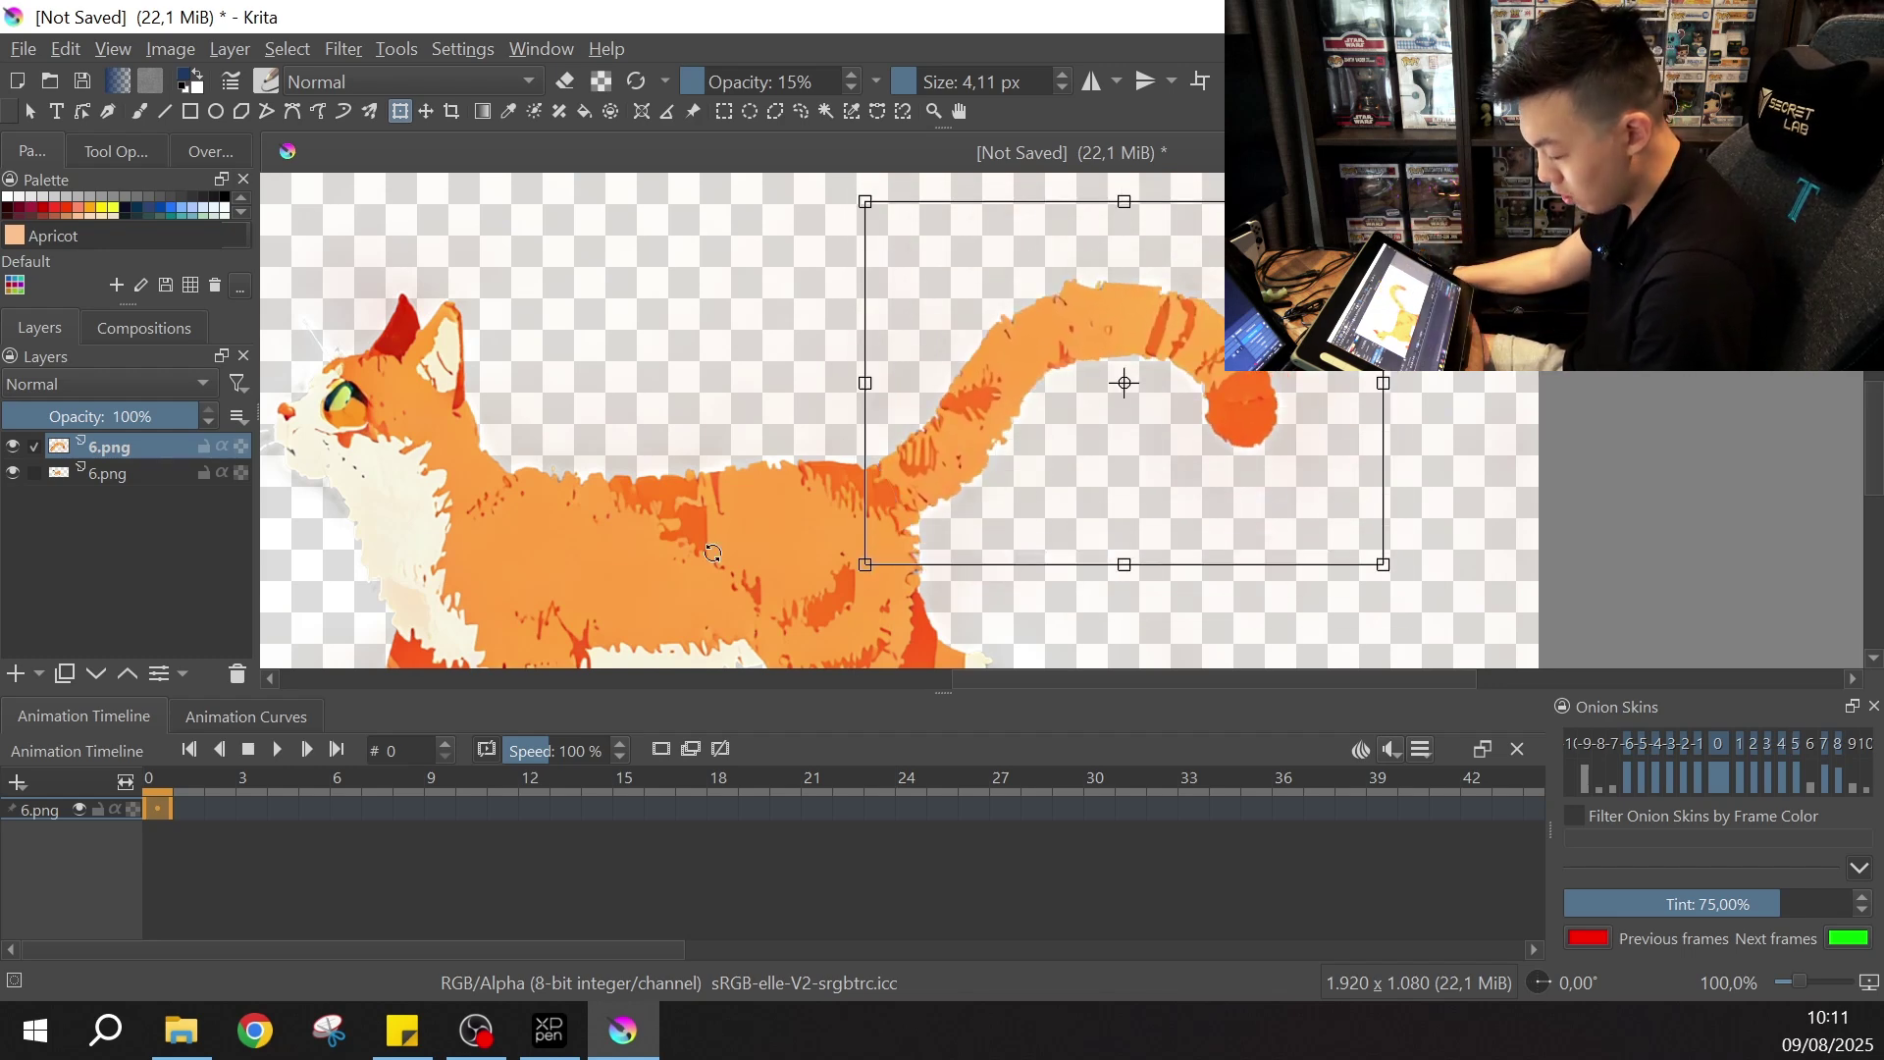
- Rename the tail's layer as tail
double_click(103, 441)
type("ta")
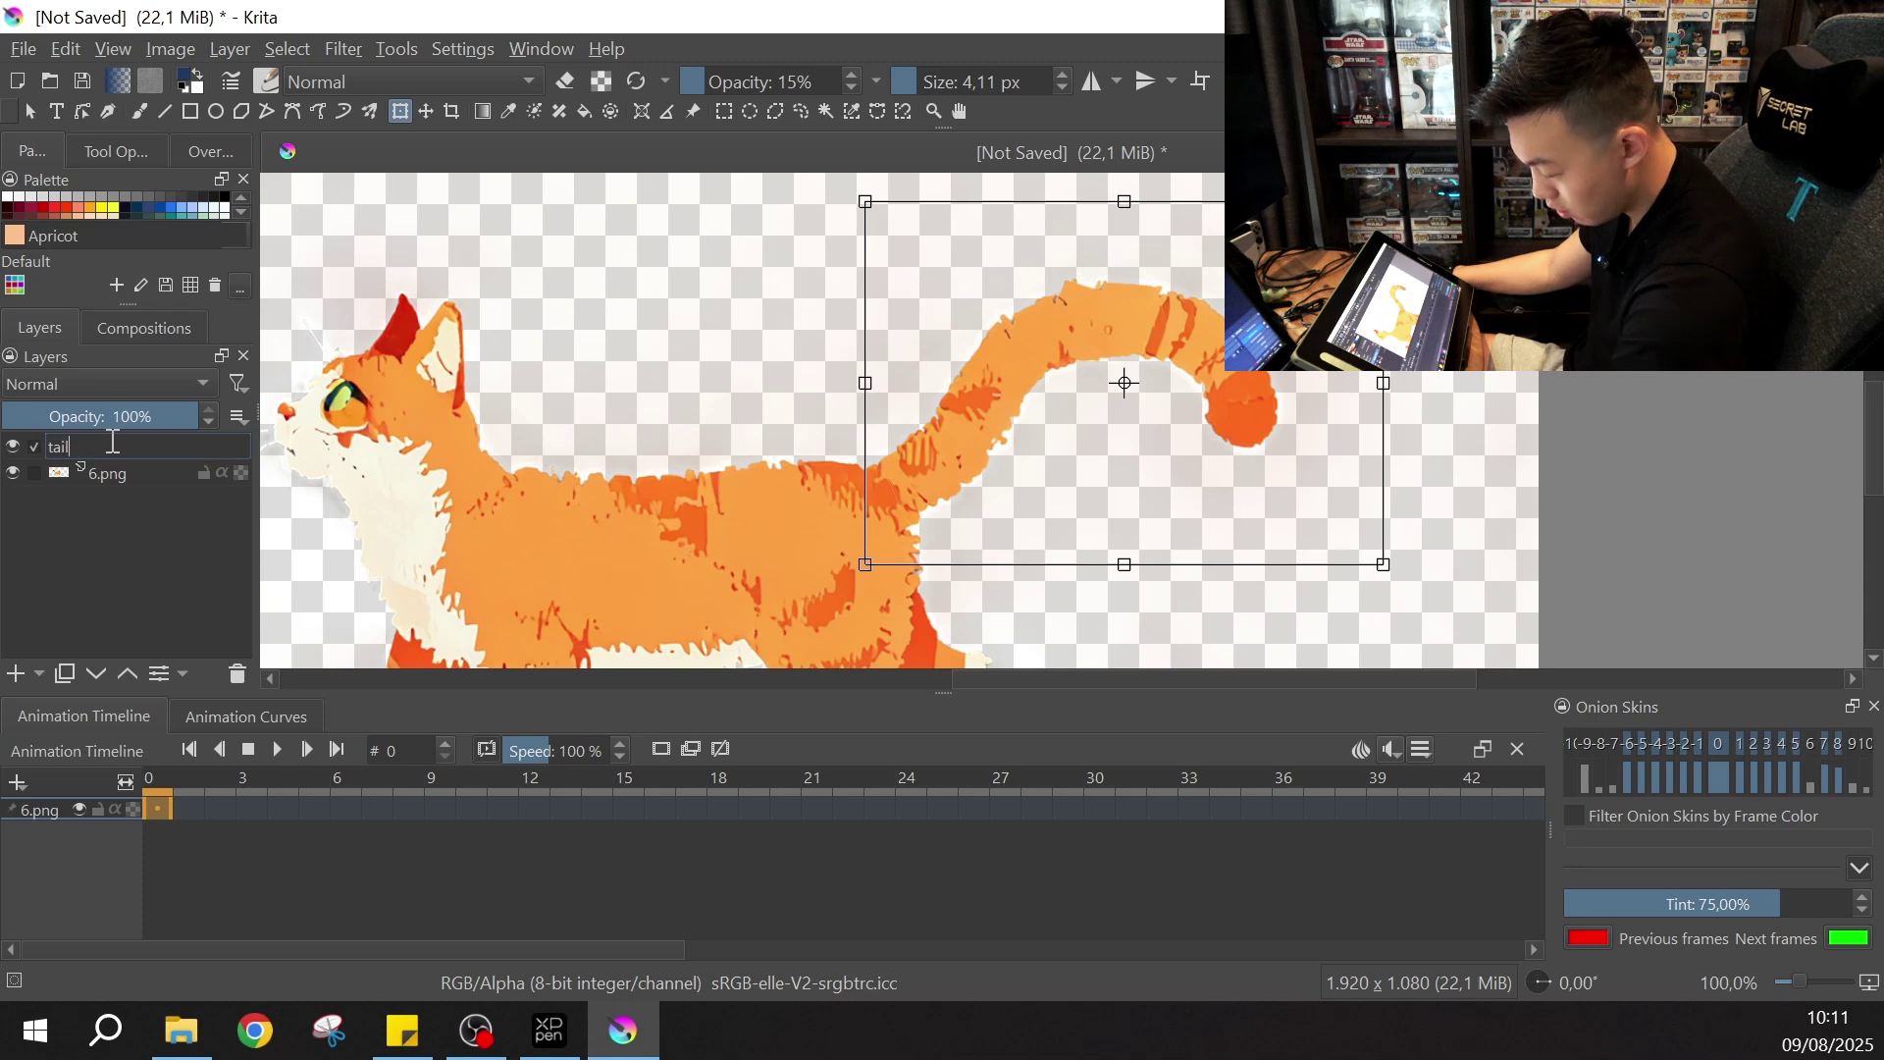
type("il")
key("Return")
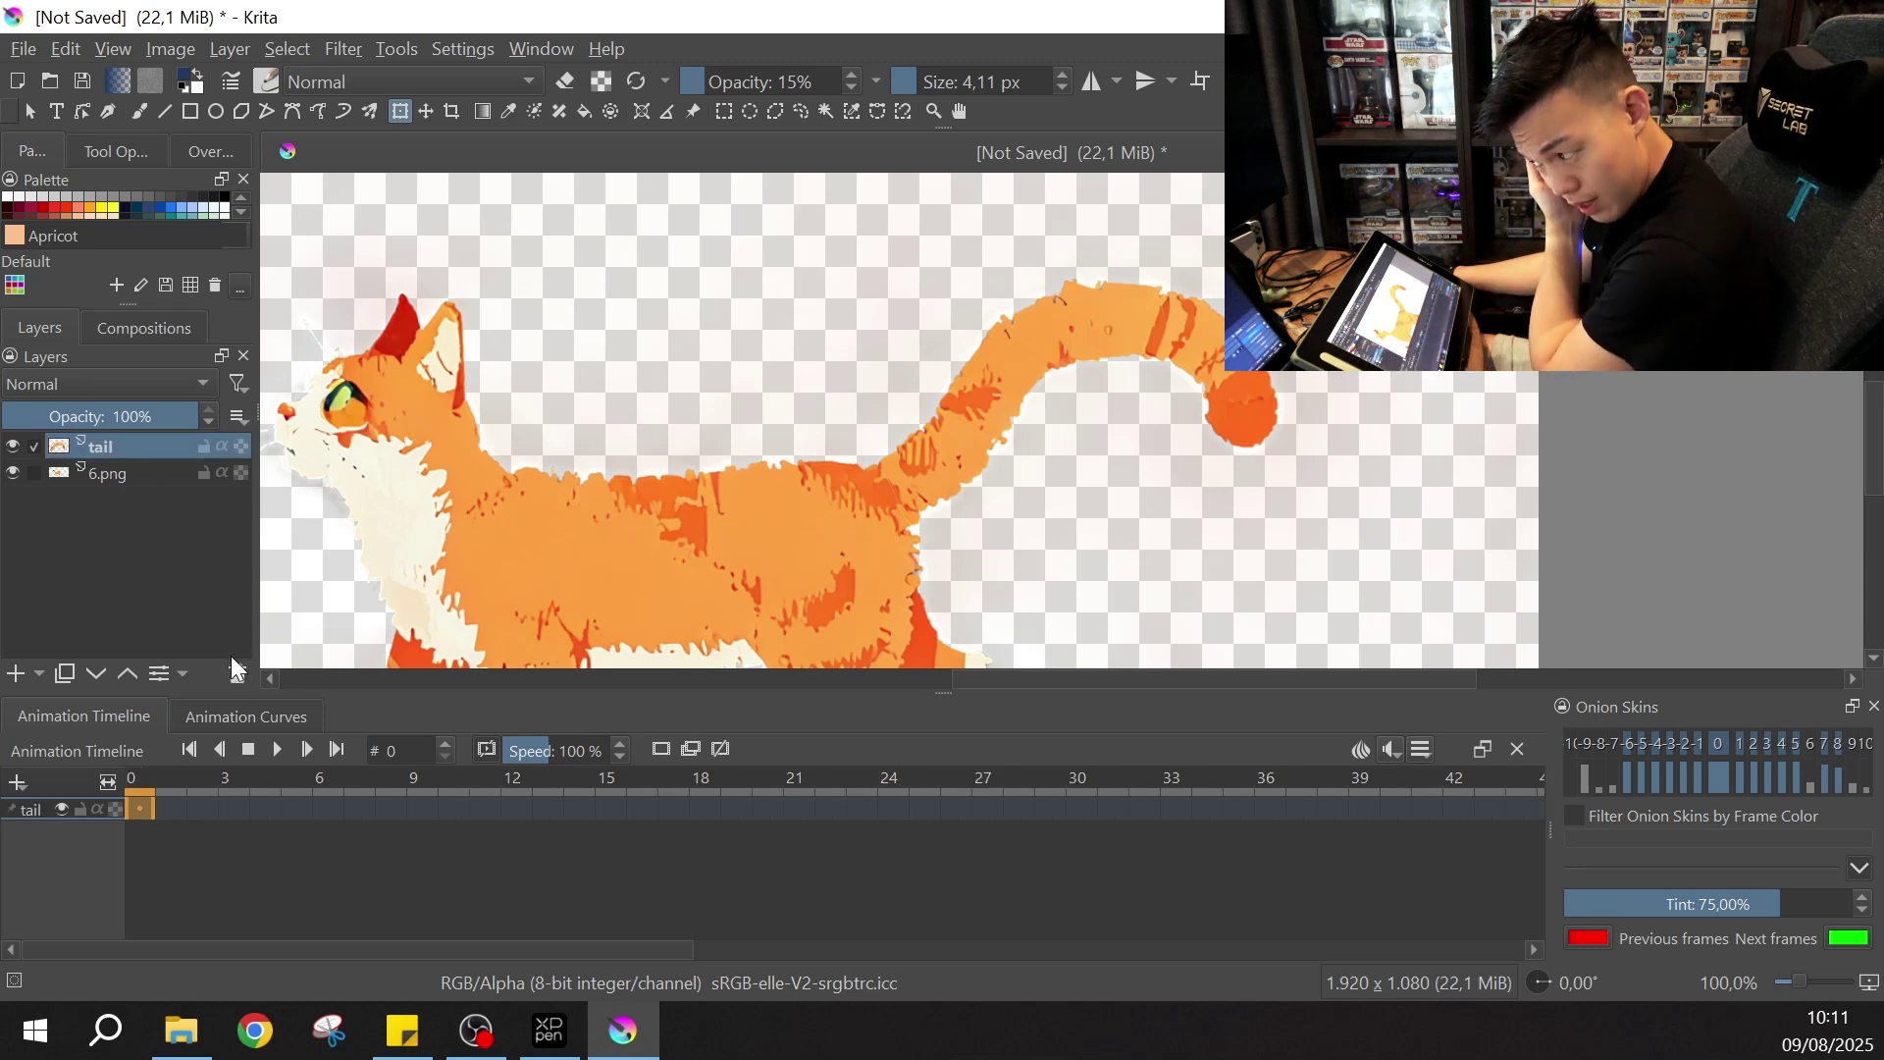
- Set the animation's end frame to 24 and its frame rate to 12
left_click_drag(1014, 412, 1085, 408)
key("ctrl+minus")
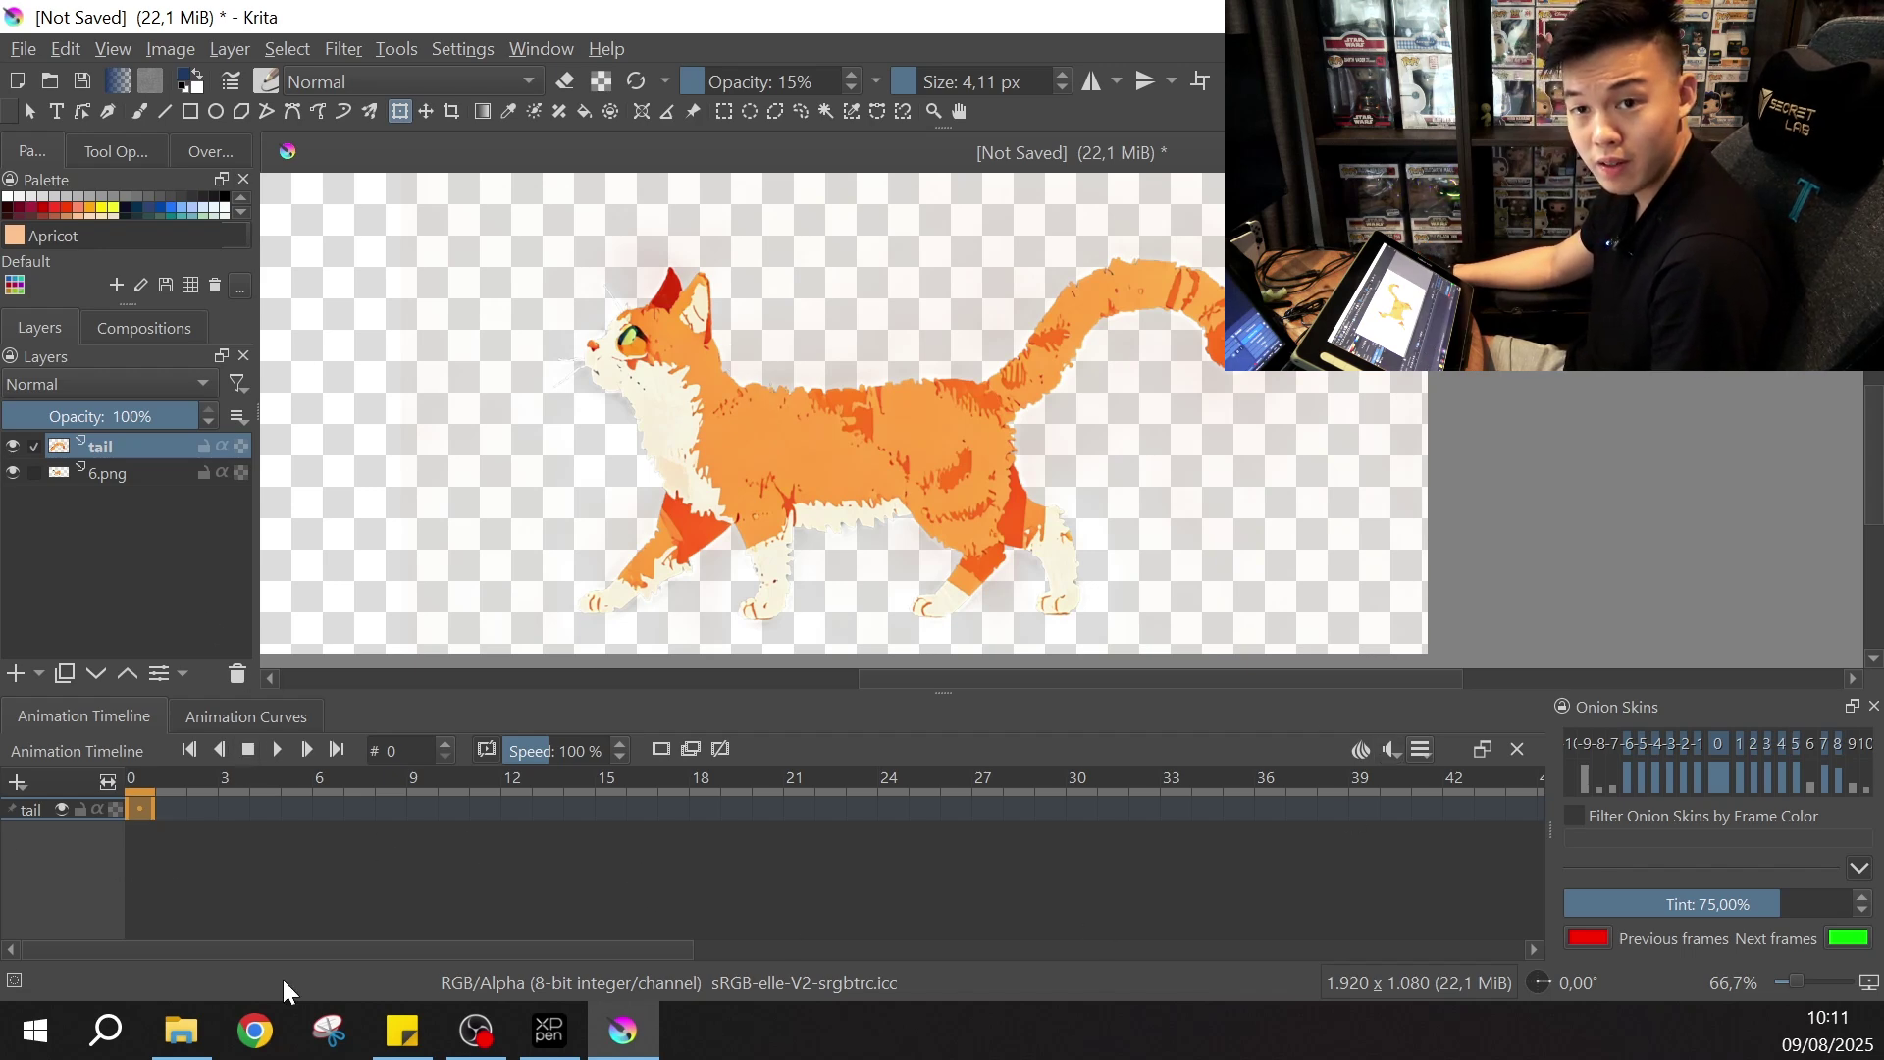
left_click(1426, 750)
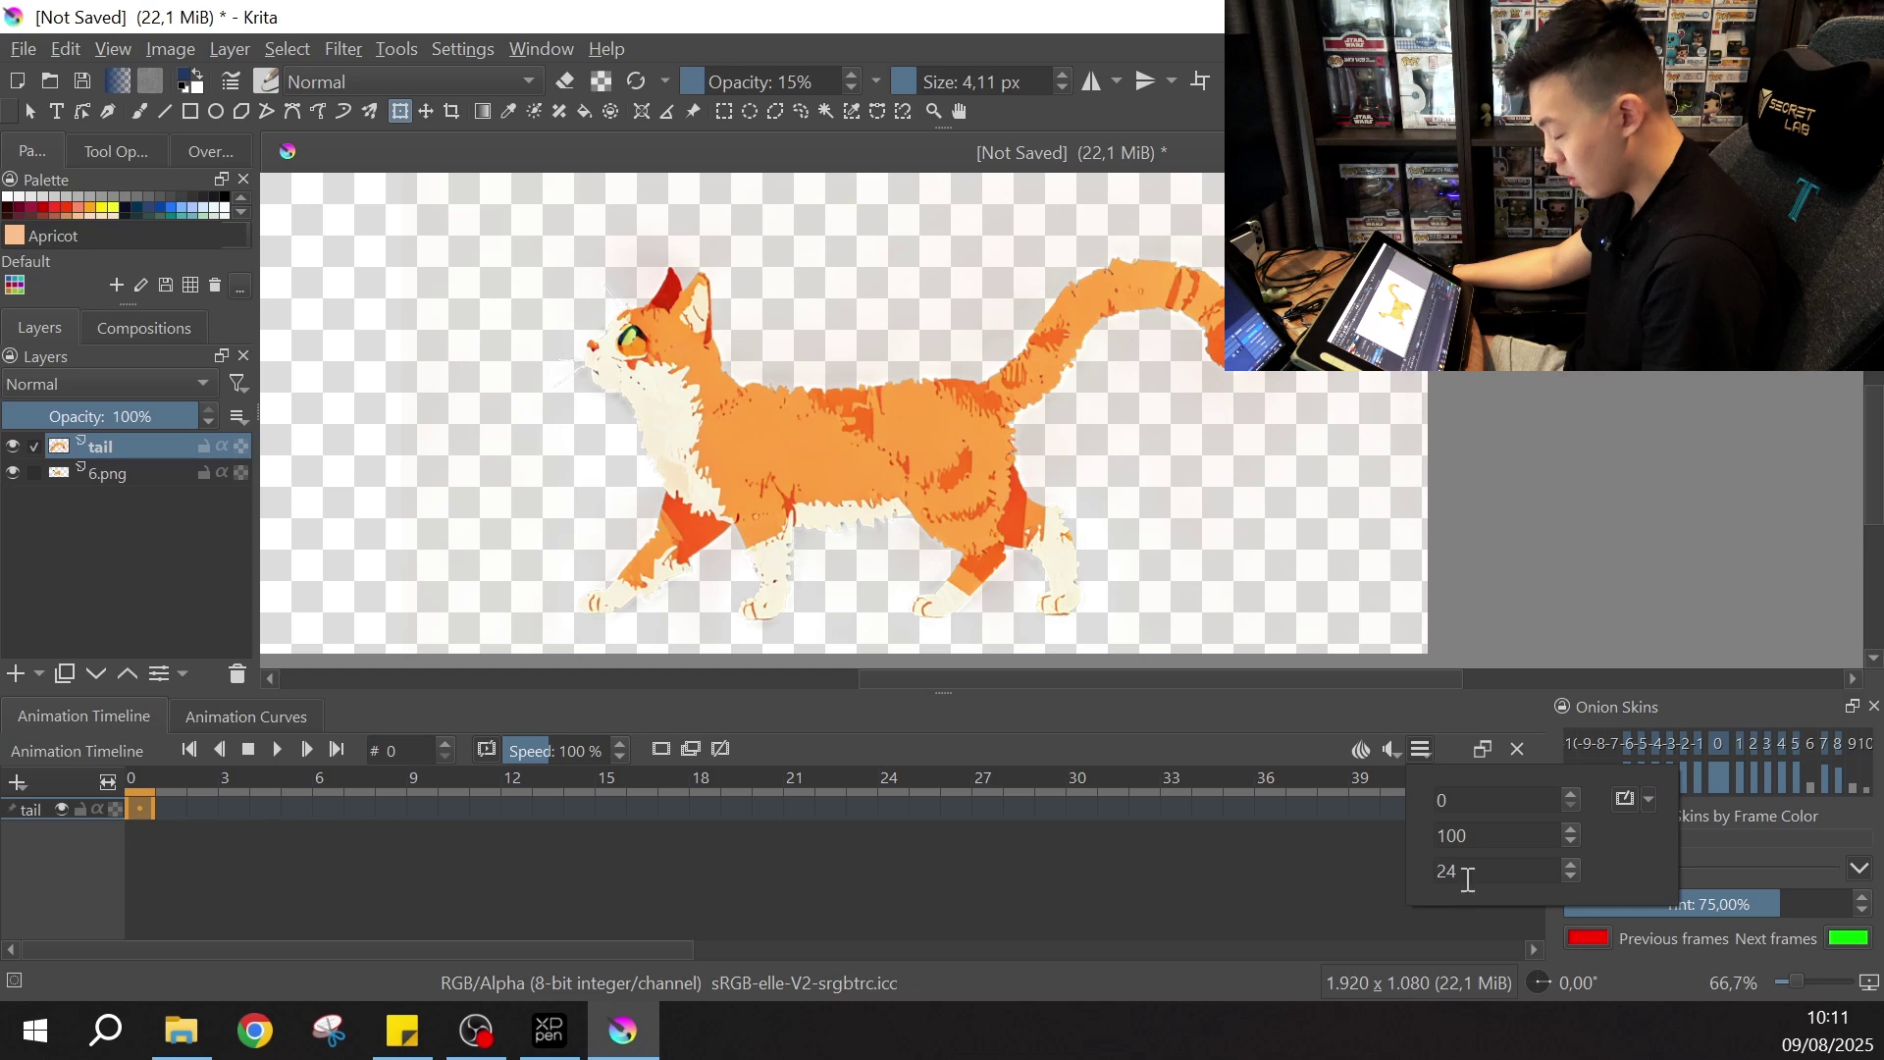
left_click_drag(1478, 834, 1398, 831)
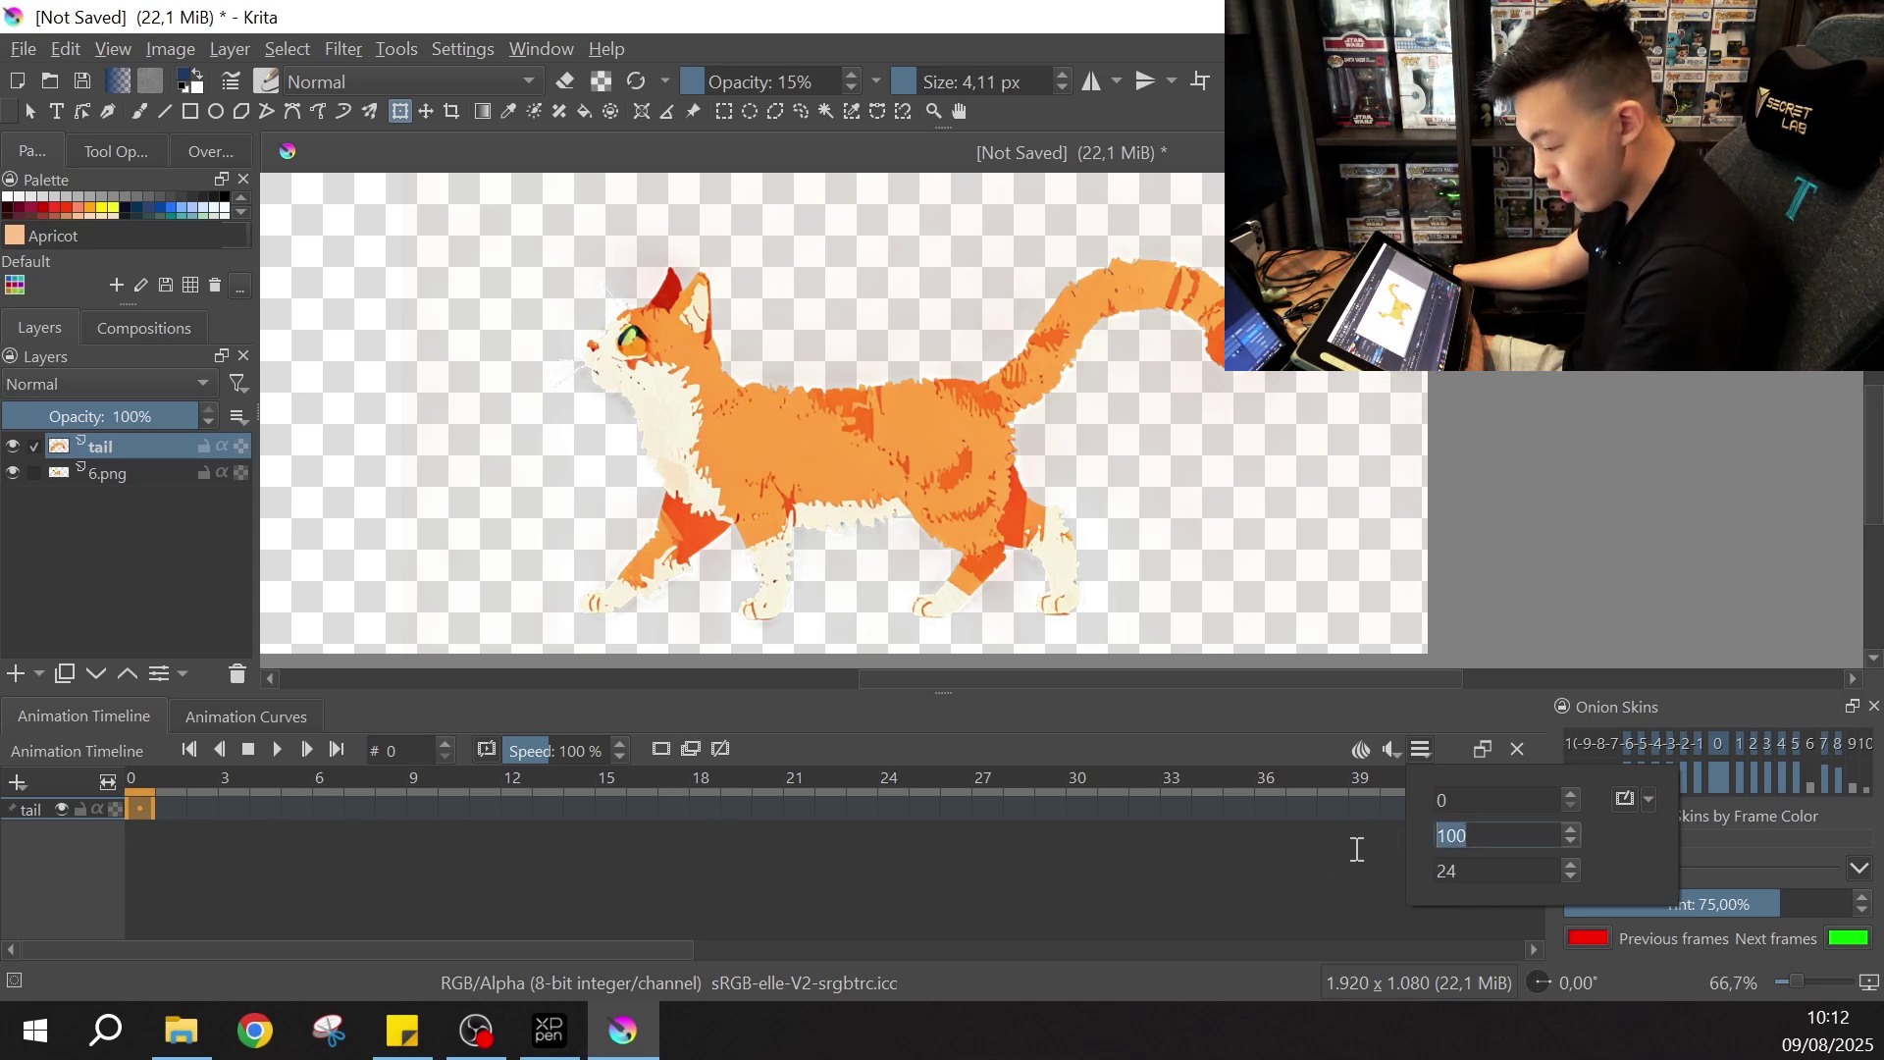
type("24")
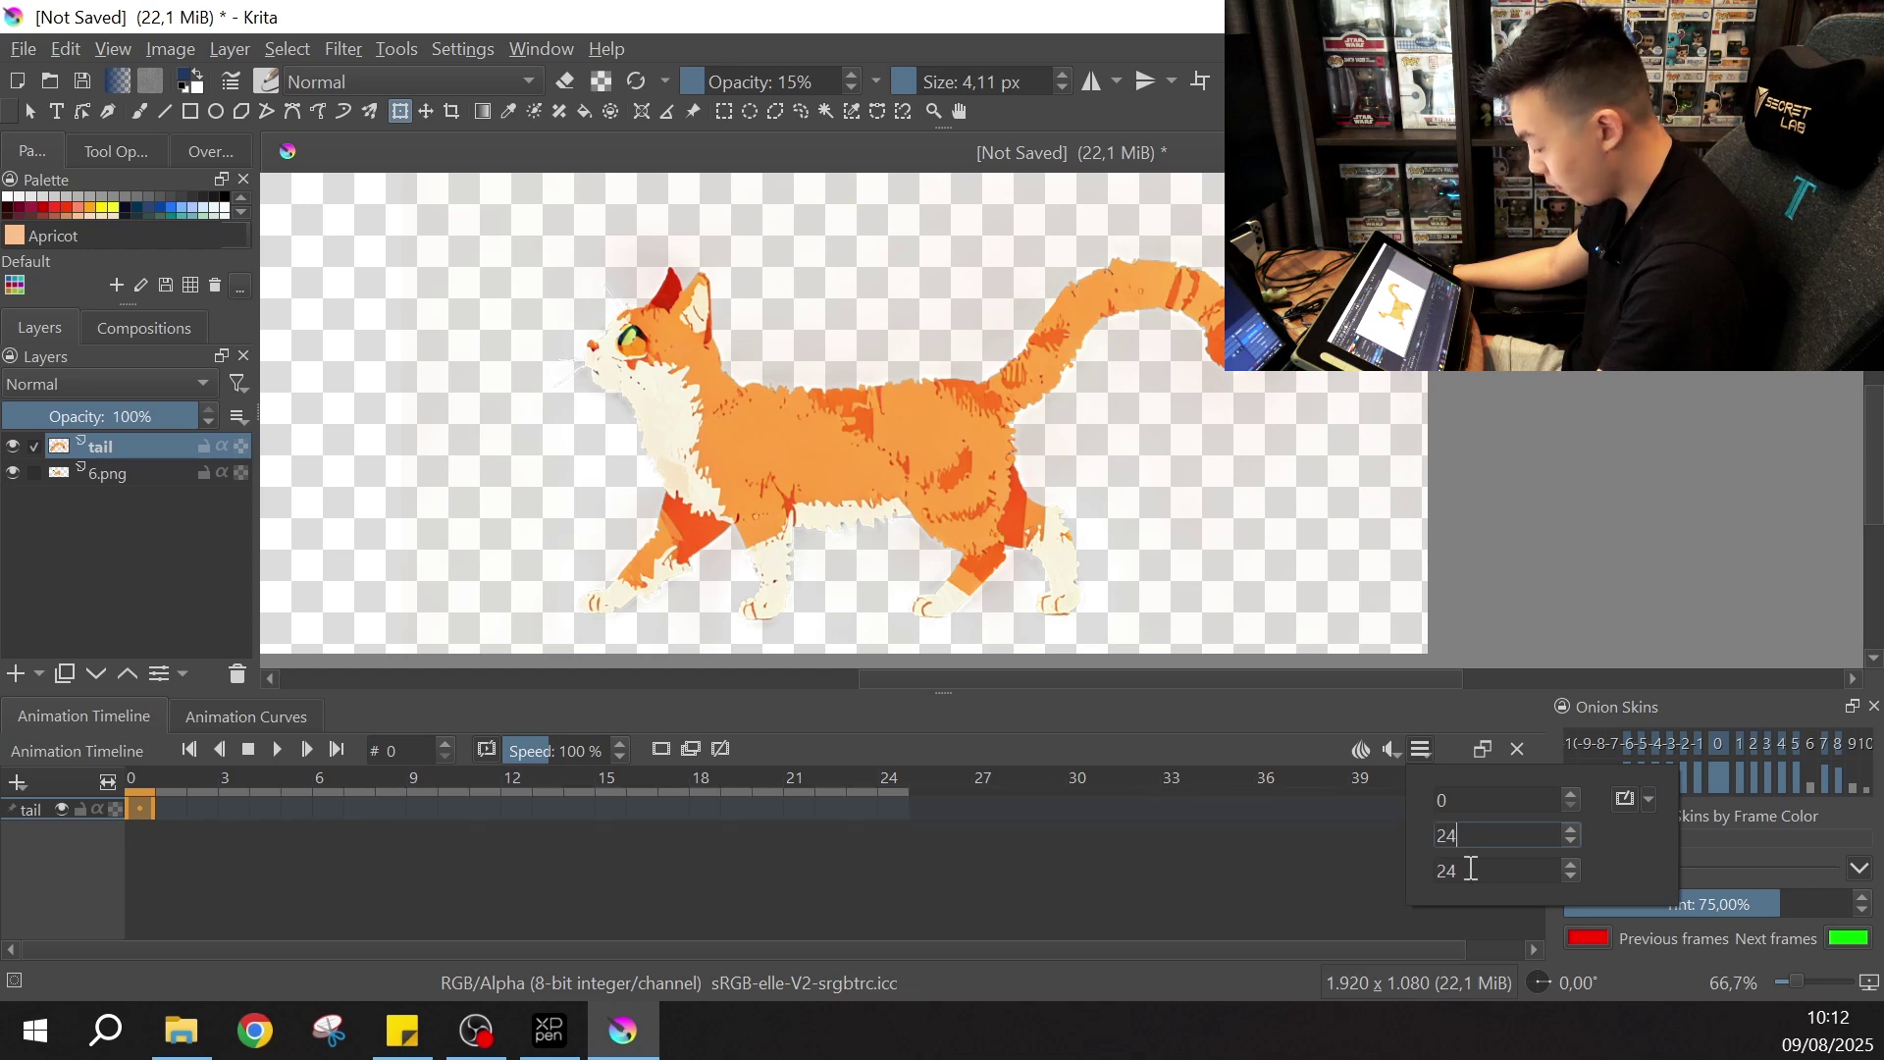
key("Tab")
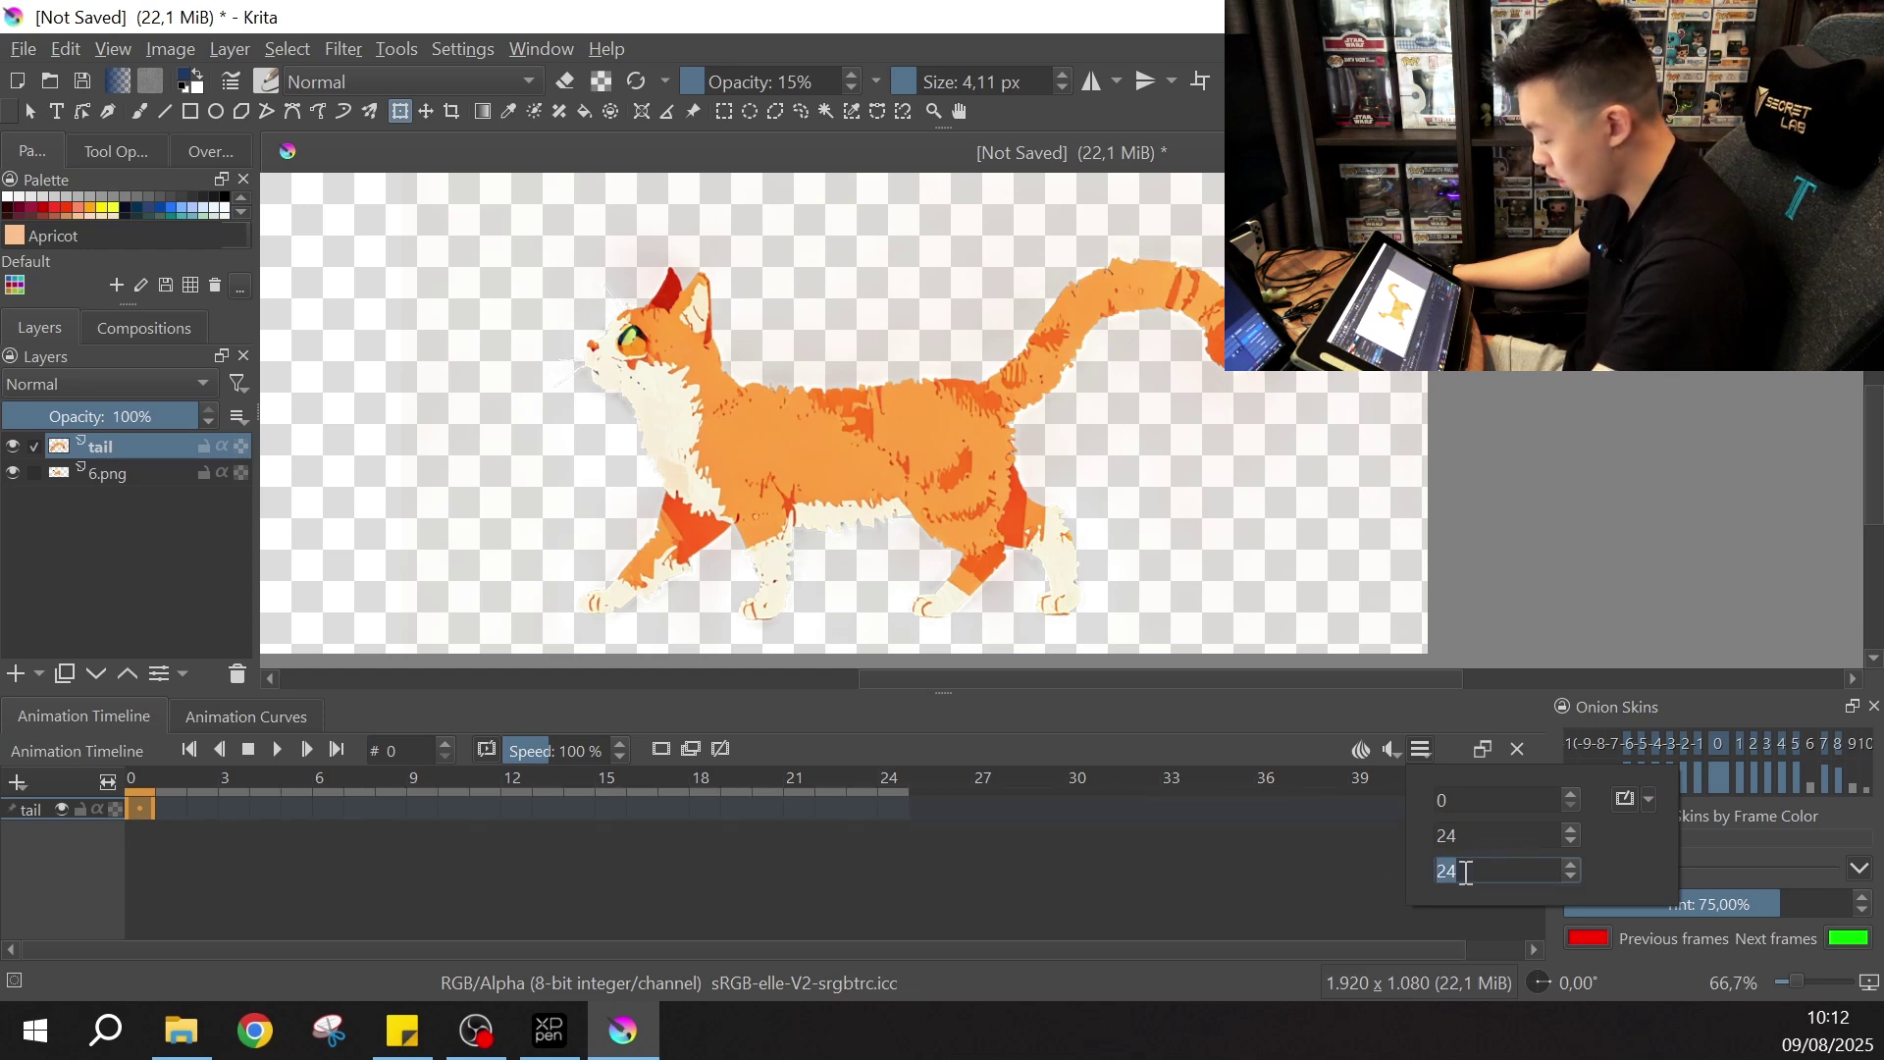
left_click(1056, 876)
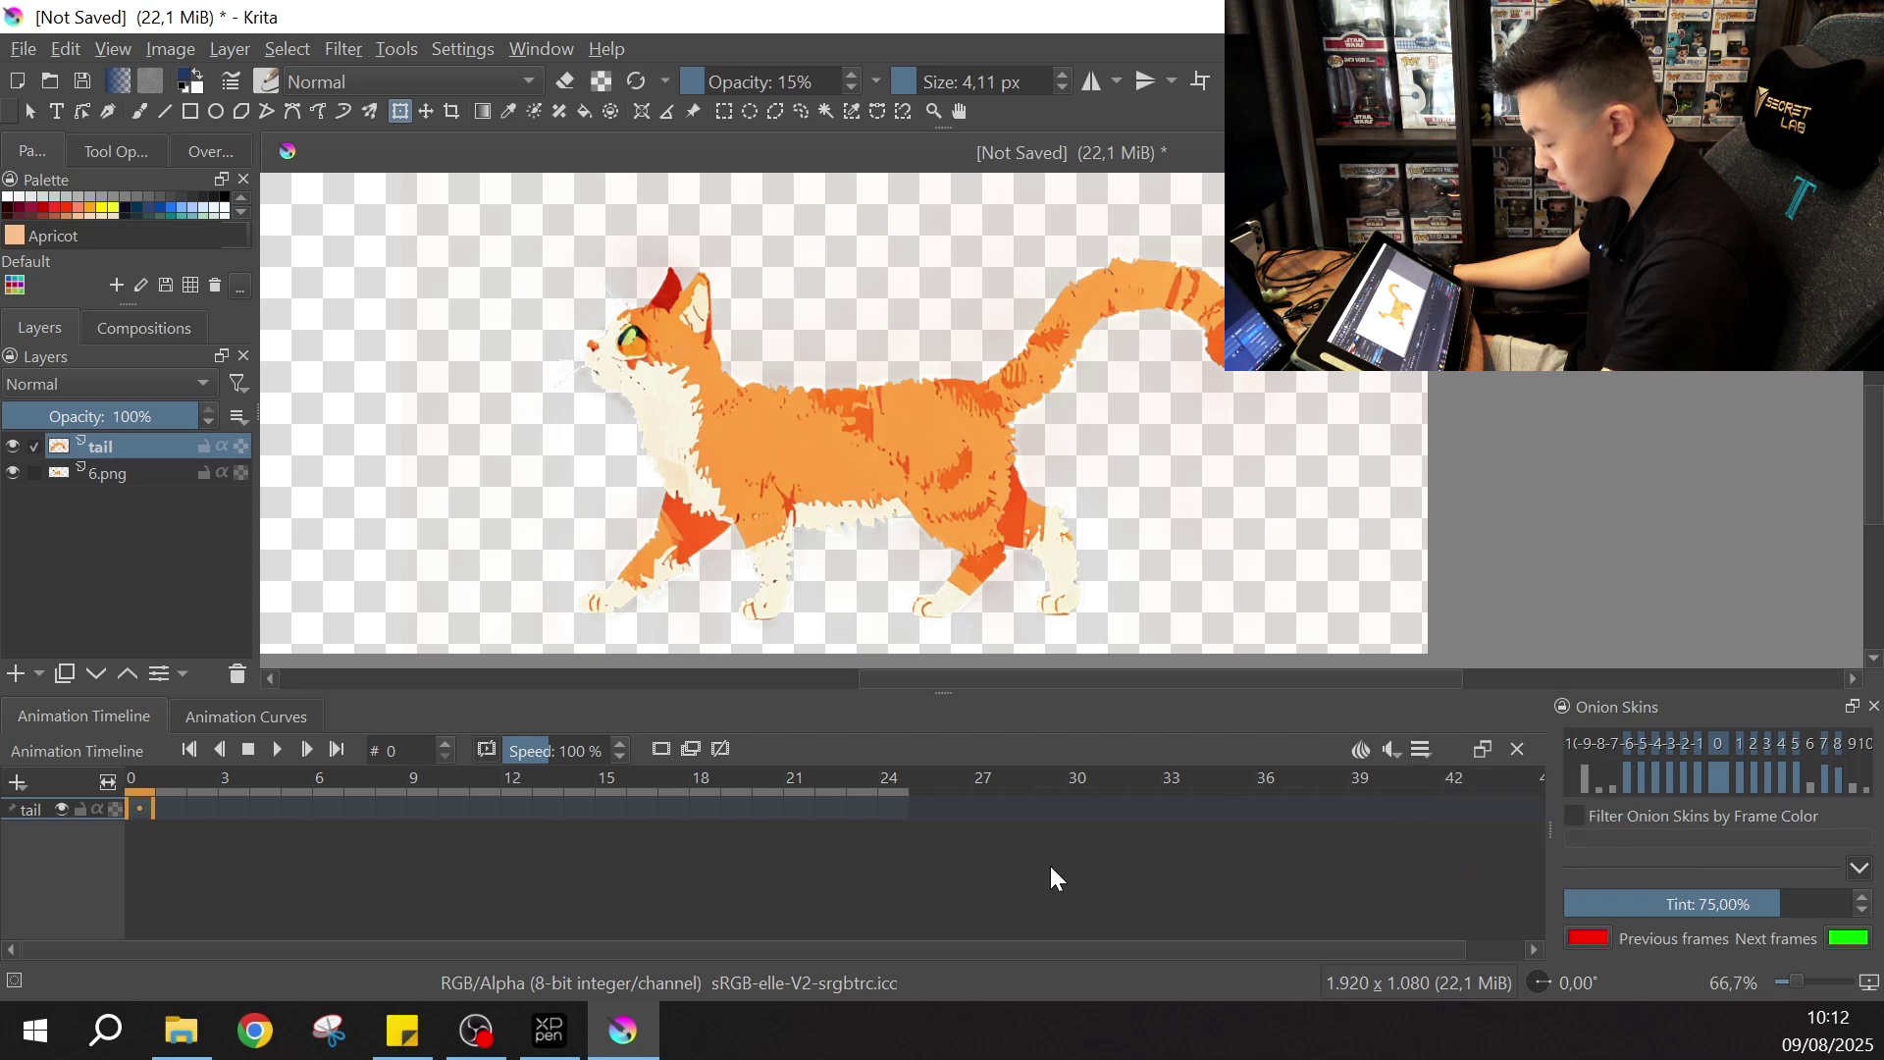
left_click(1421, 749)
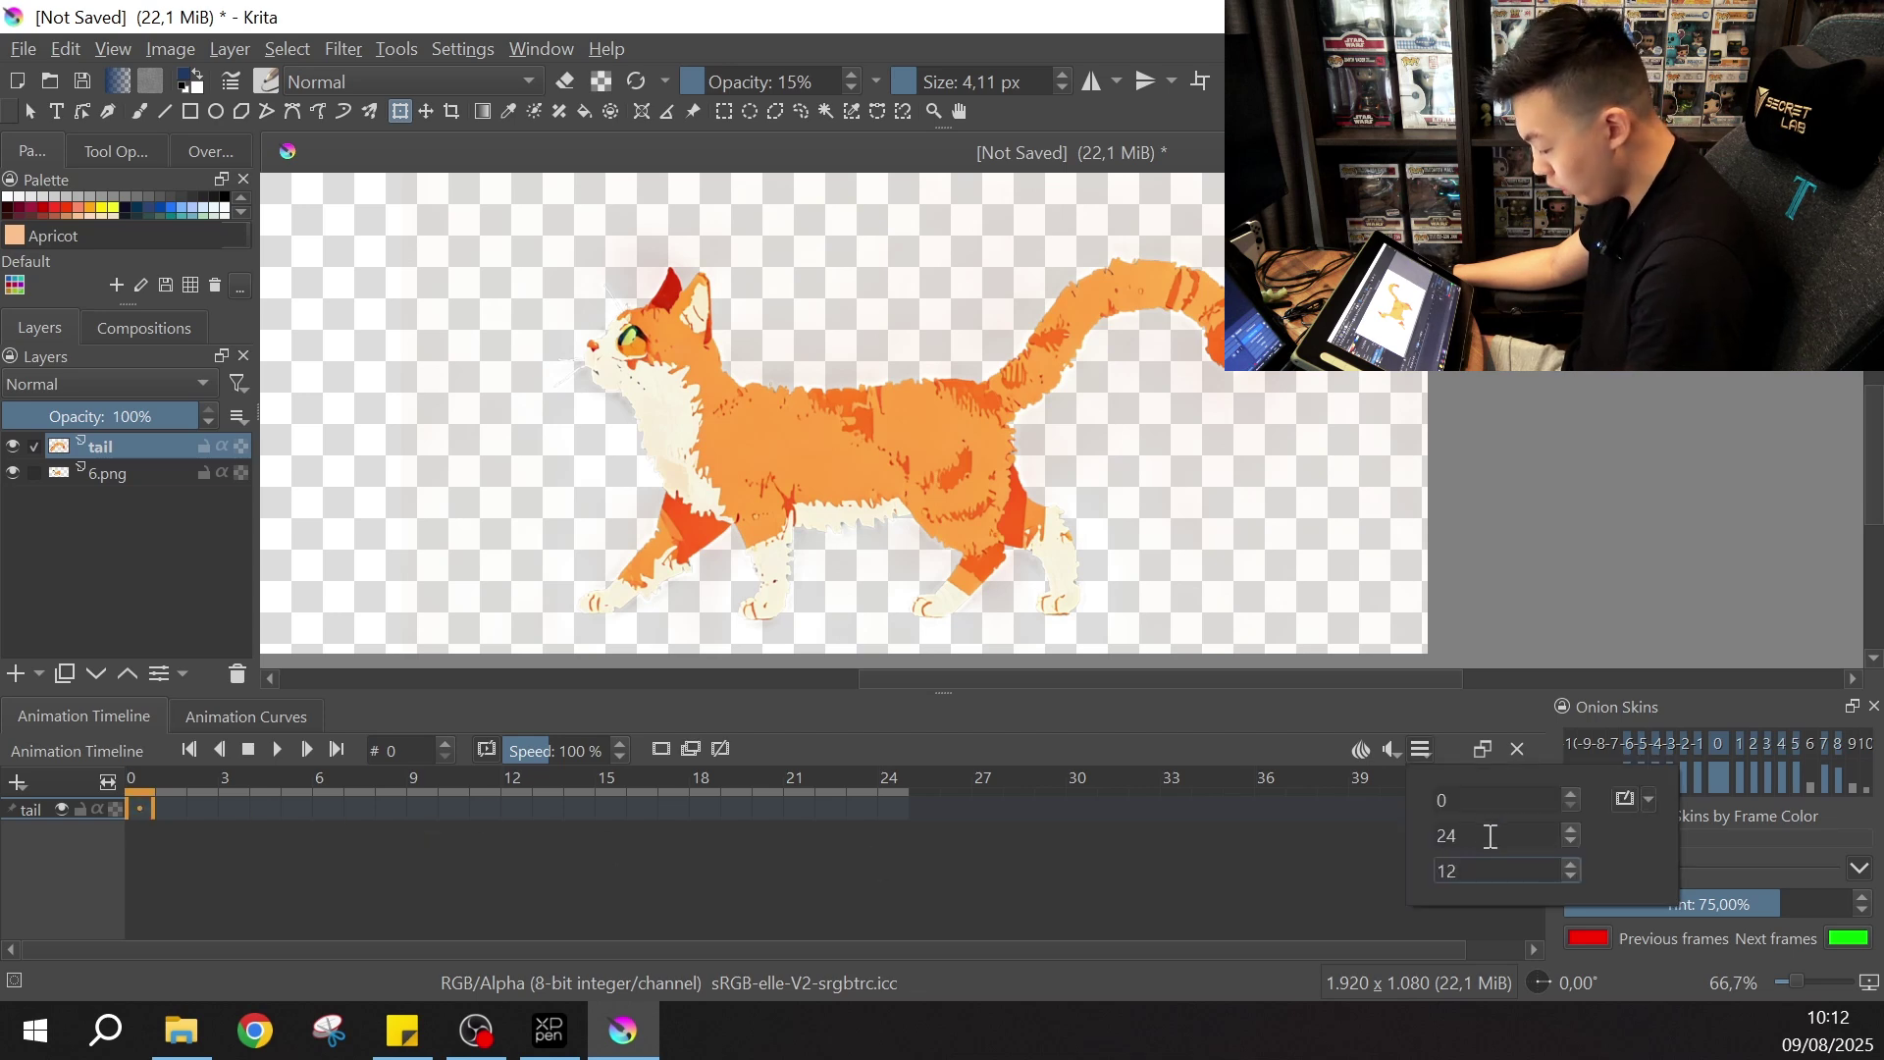
left_click(782, 895)
- Scrub through and highlight the tail layer's frames from 0 to 24 to review the clip range
left_click_drag(892, 809, 813, 802)
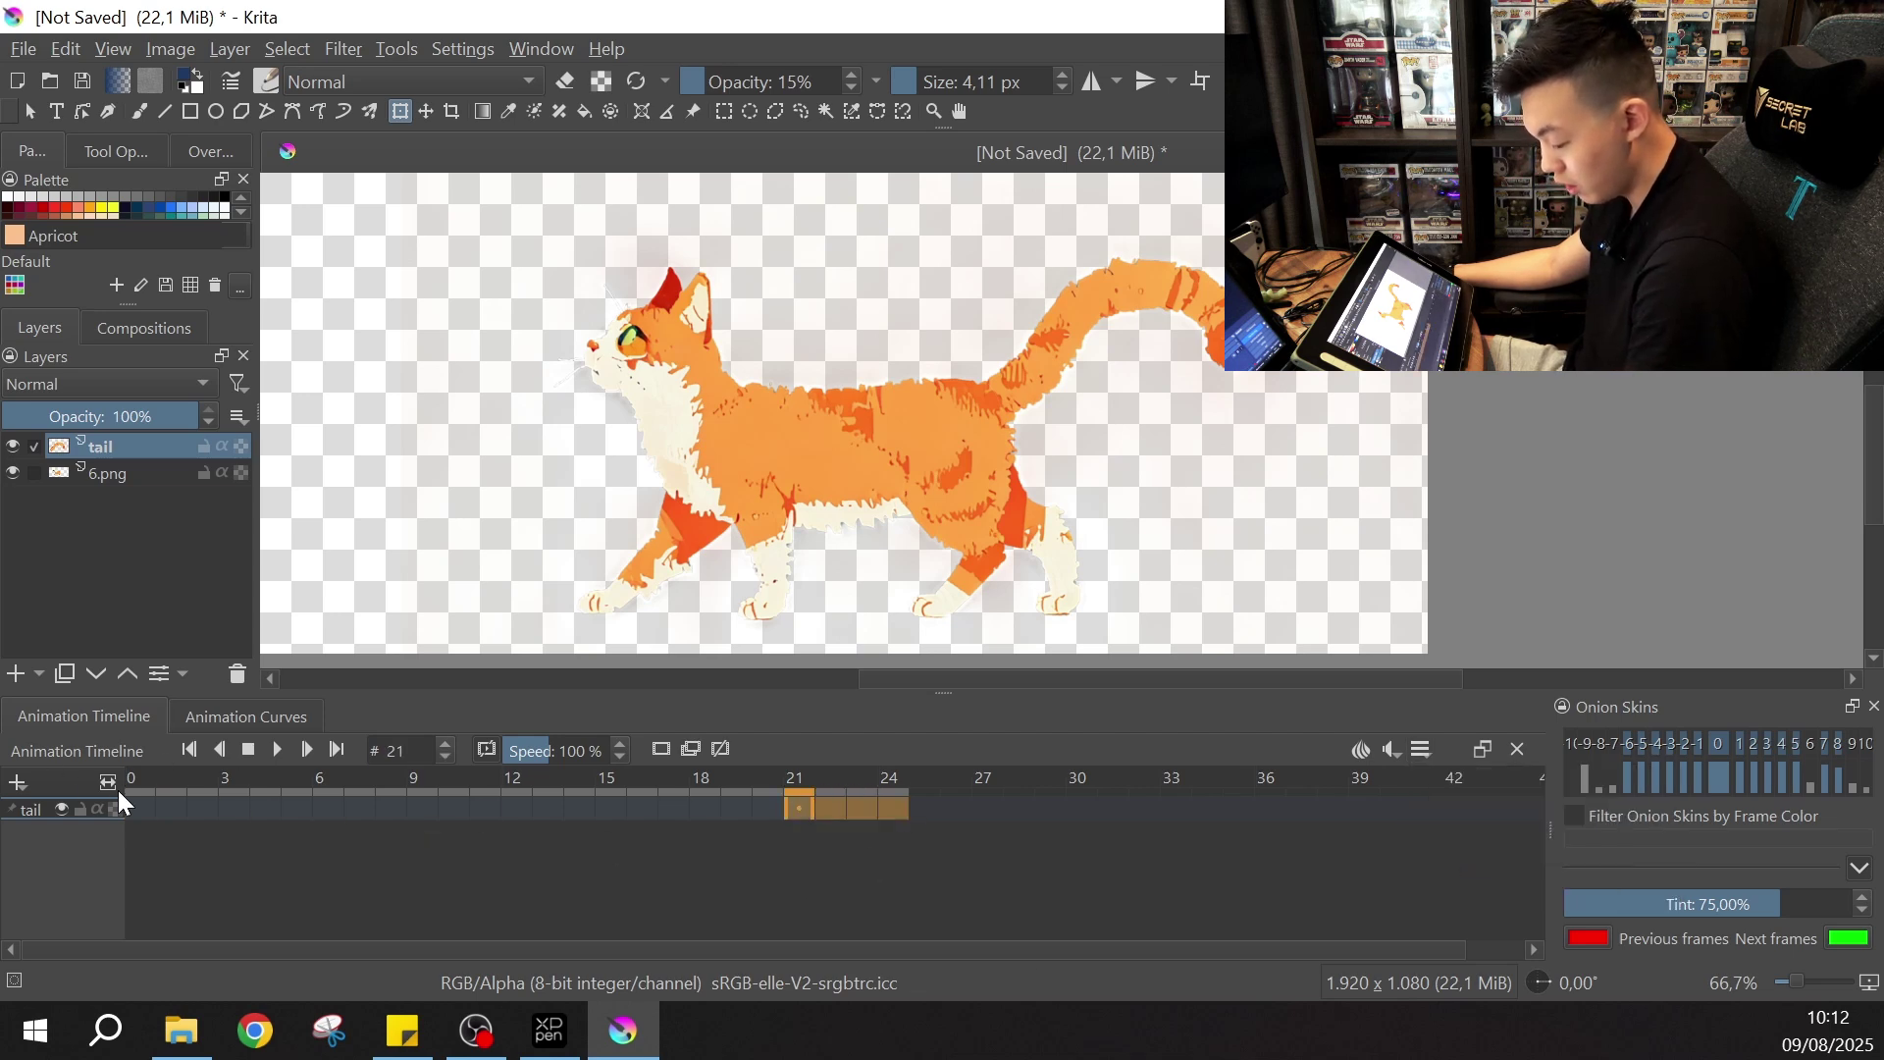
left_click(145, 803, "shift")
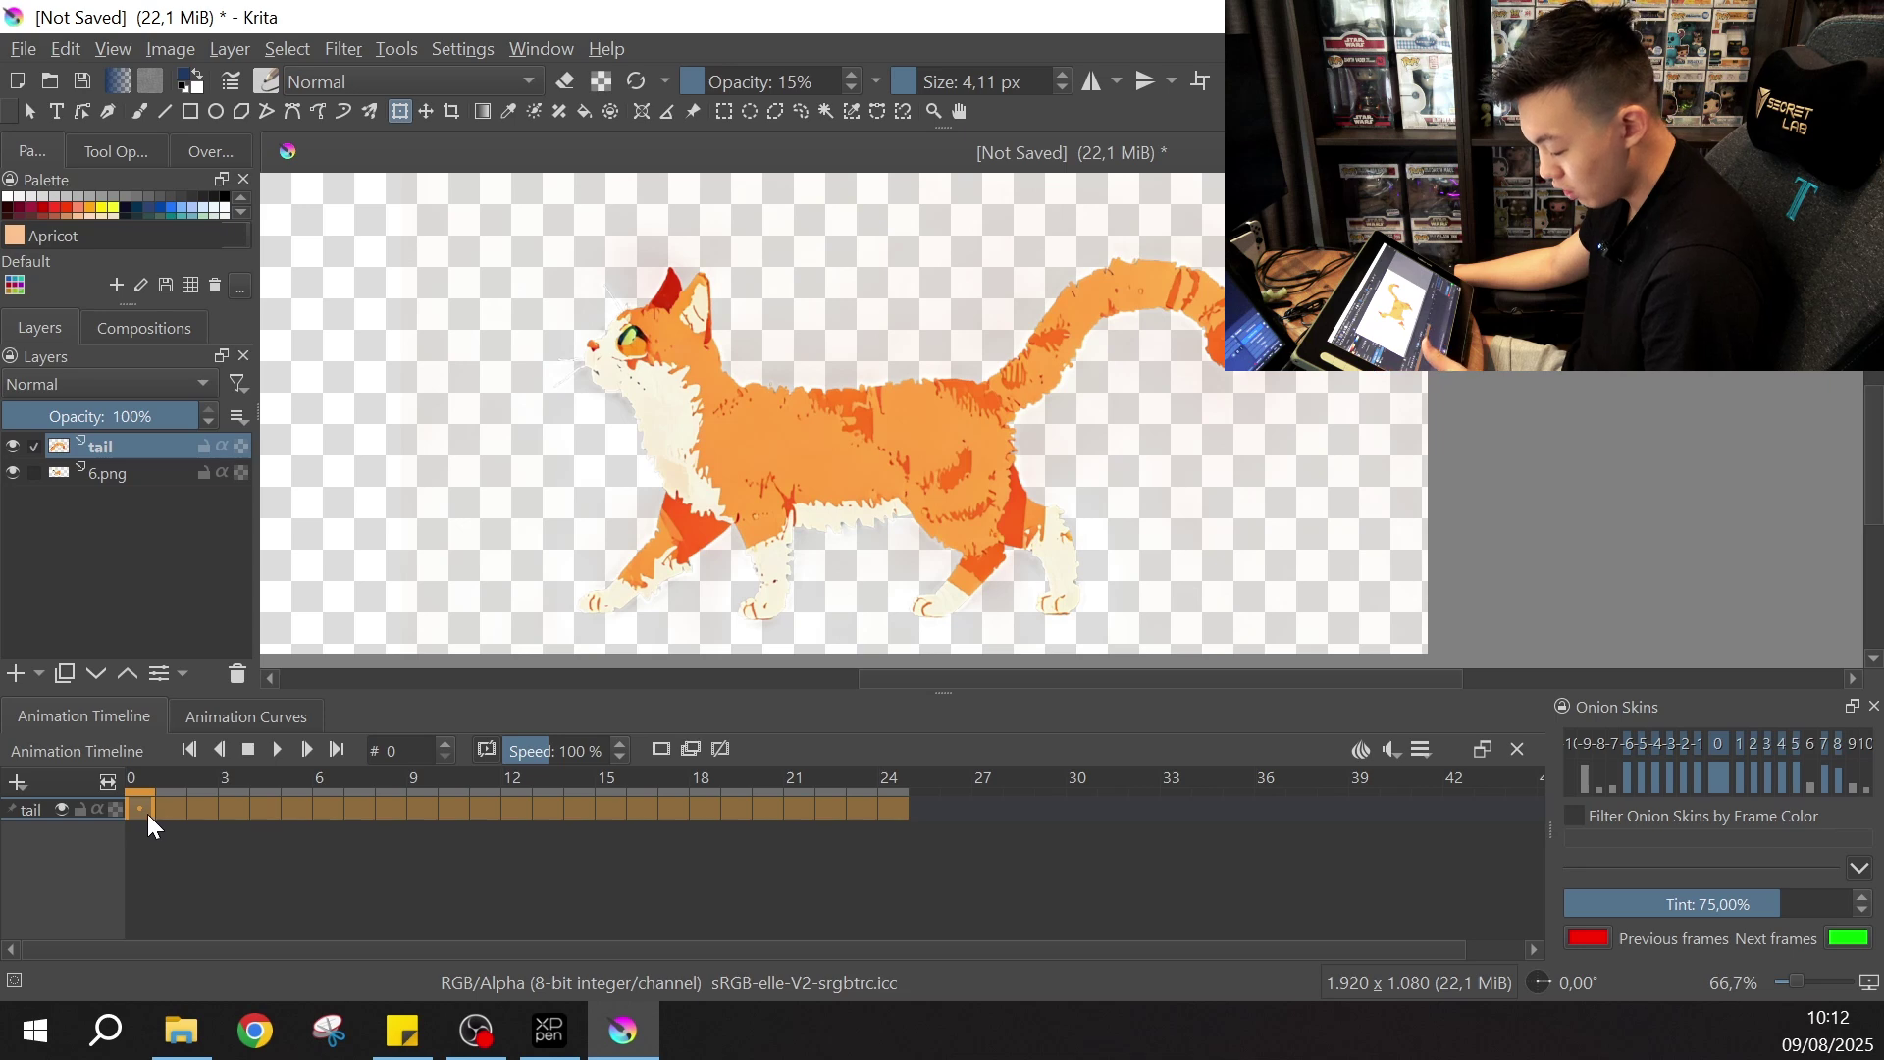
left_click_drag(148, 814, 688, 797)
left_click_drag(881, 805, 905, 810)
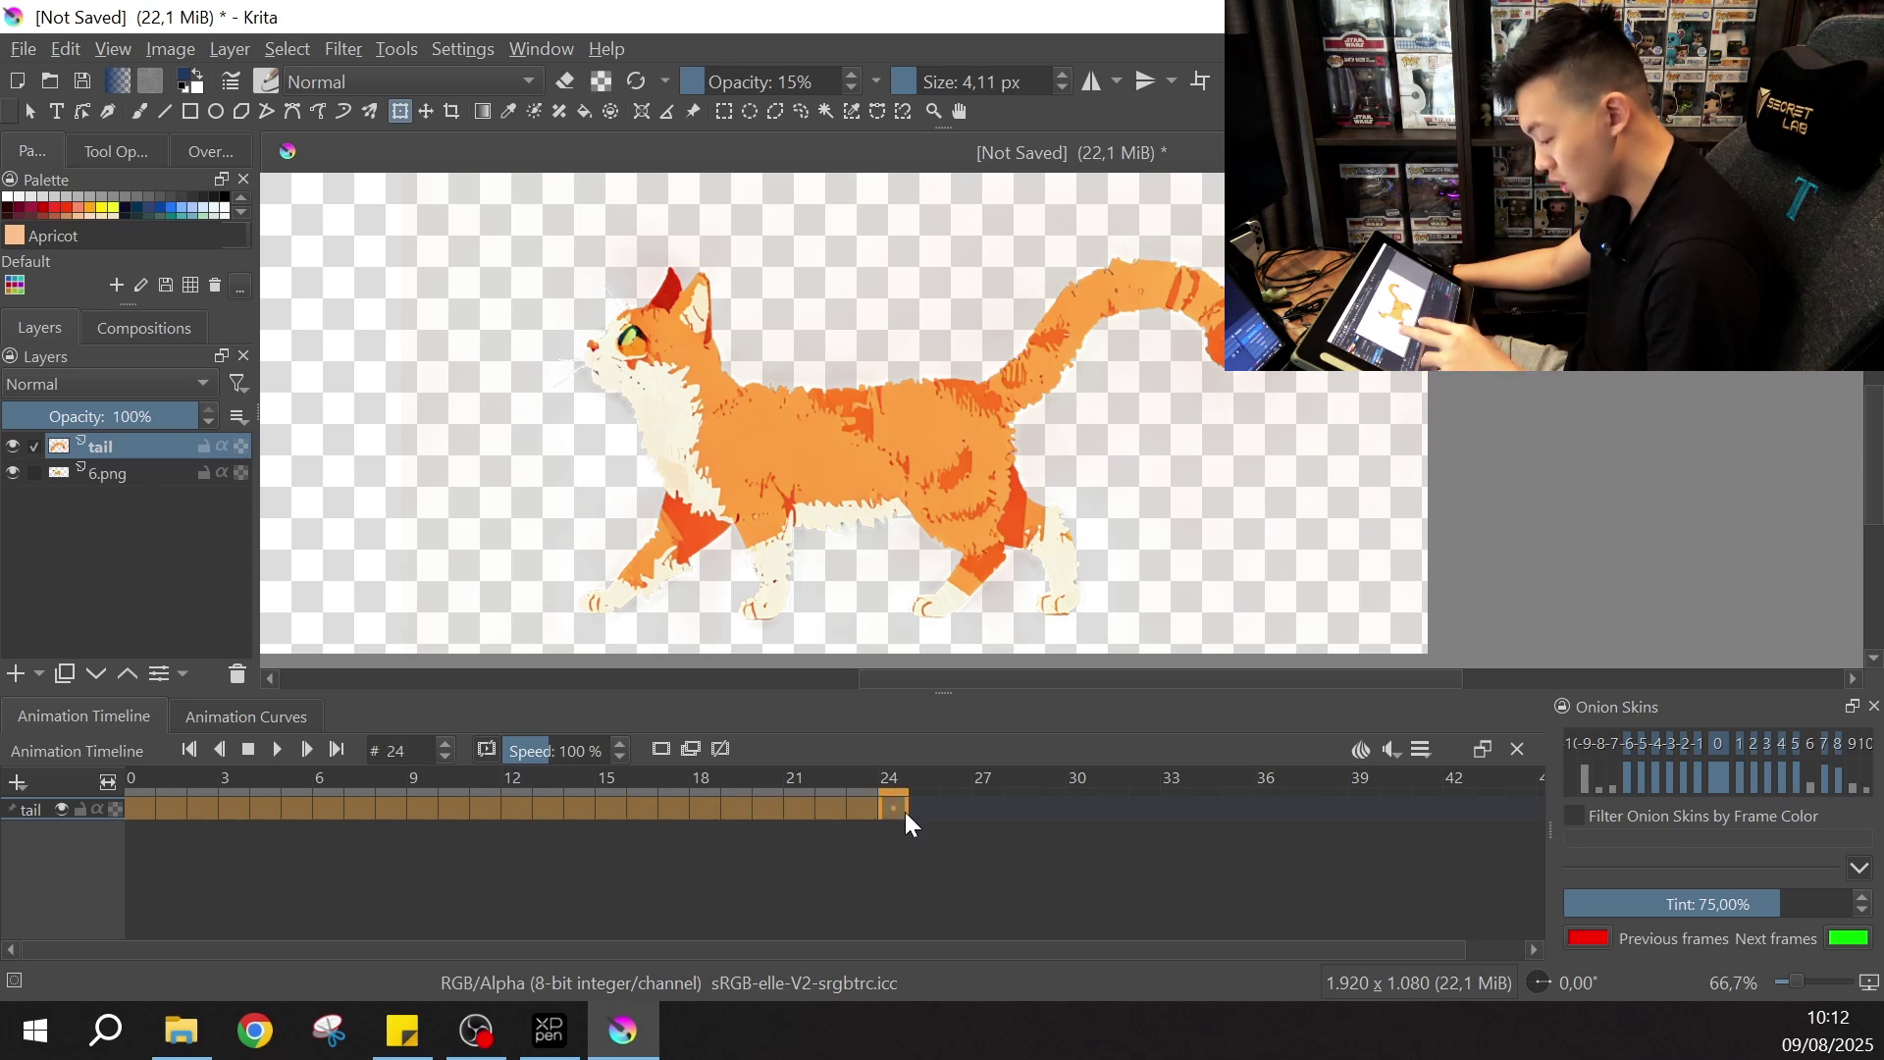
left_click(149, 810)
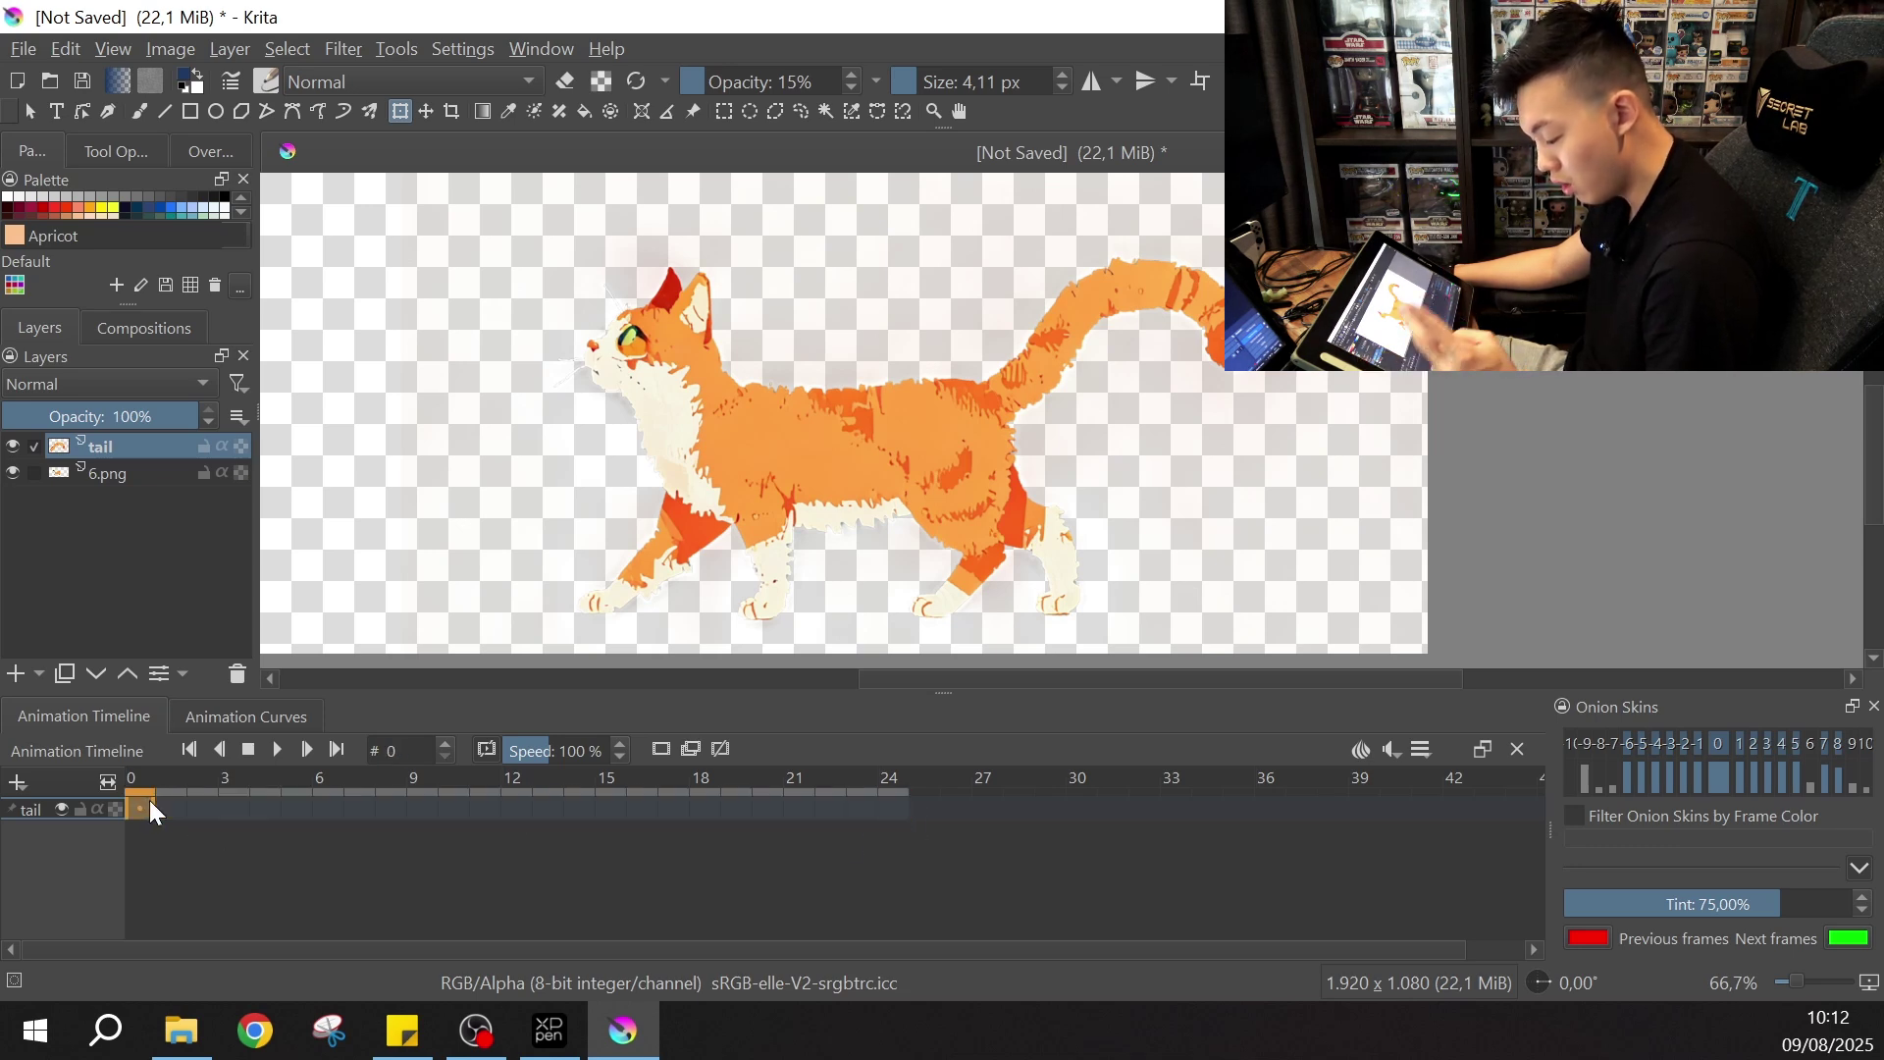
left_click_drag(149, 811, 740, 778)
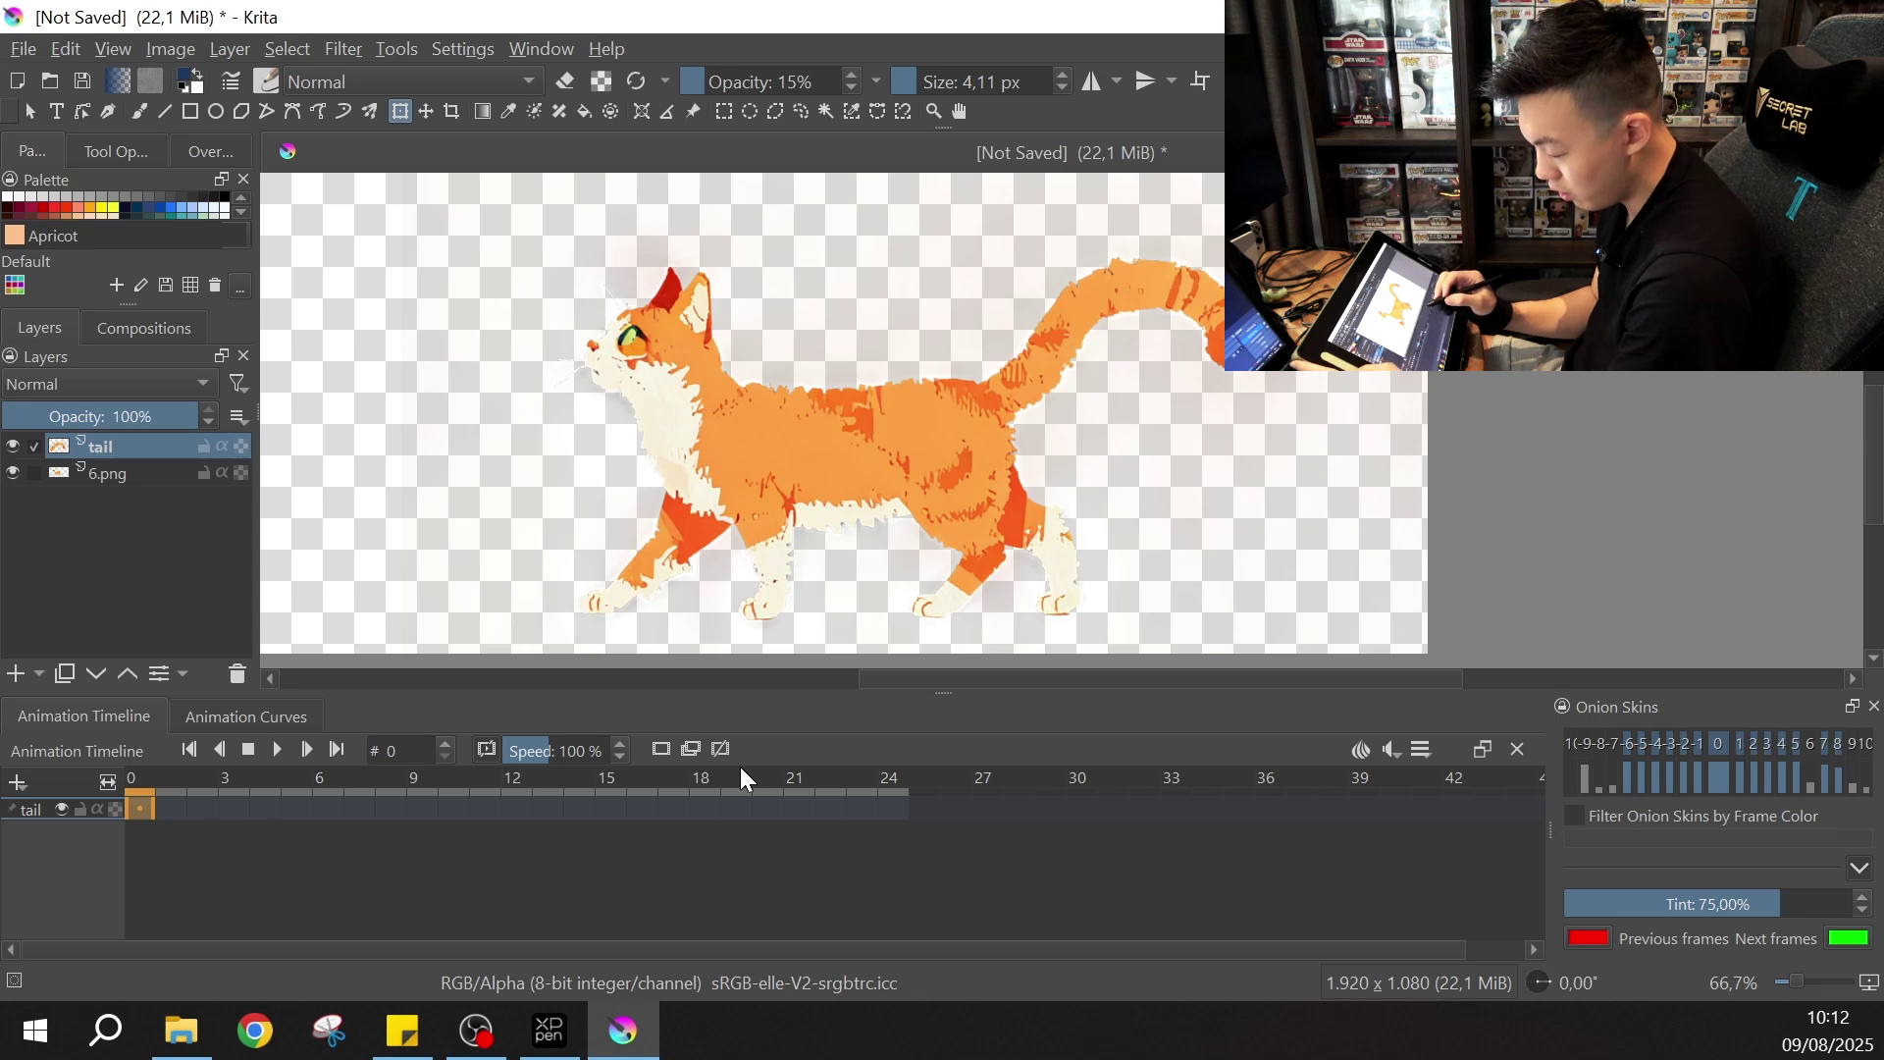
- Create a keyframe at frame 0 on the 6.png body layer and activate its transform
key("ctrl+c")
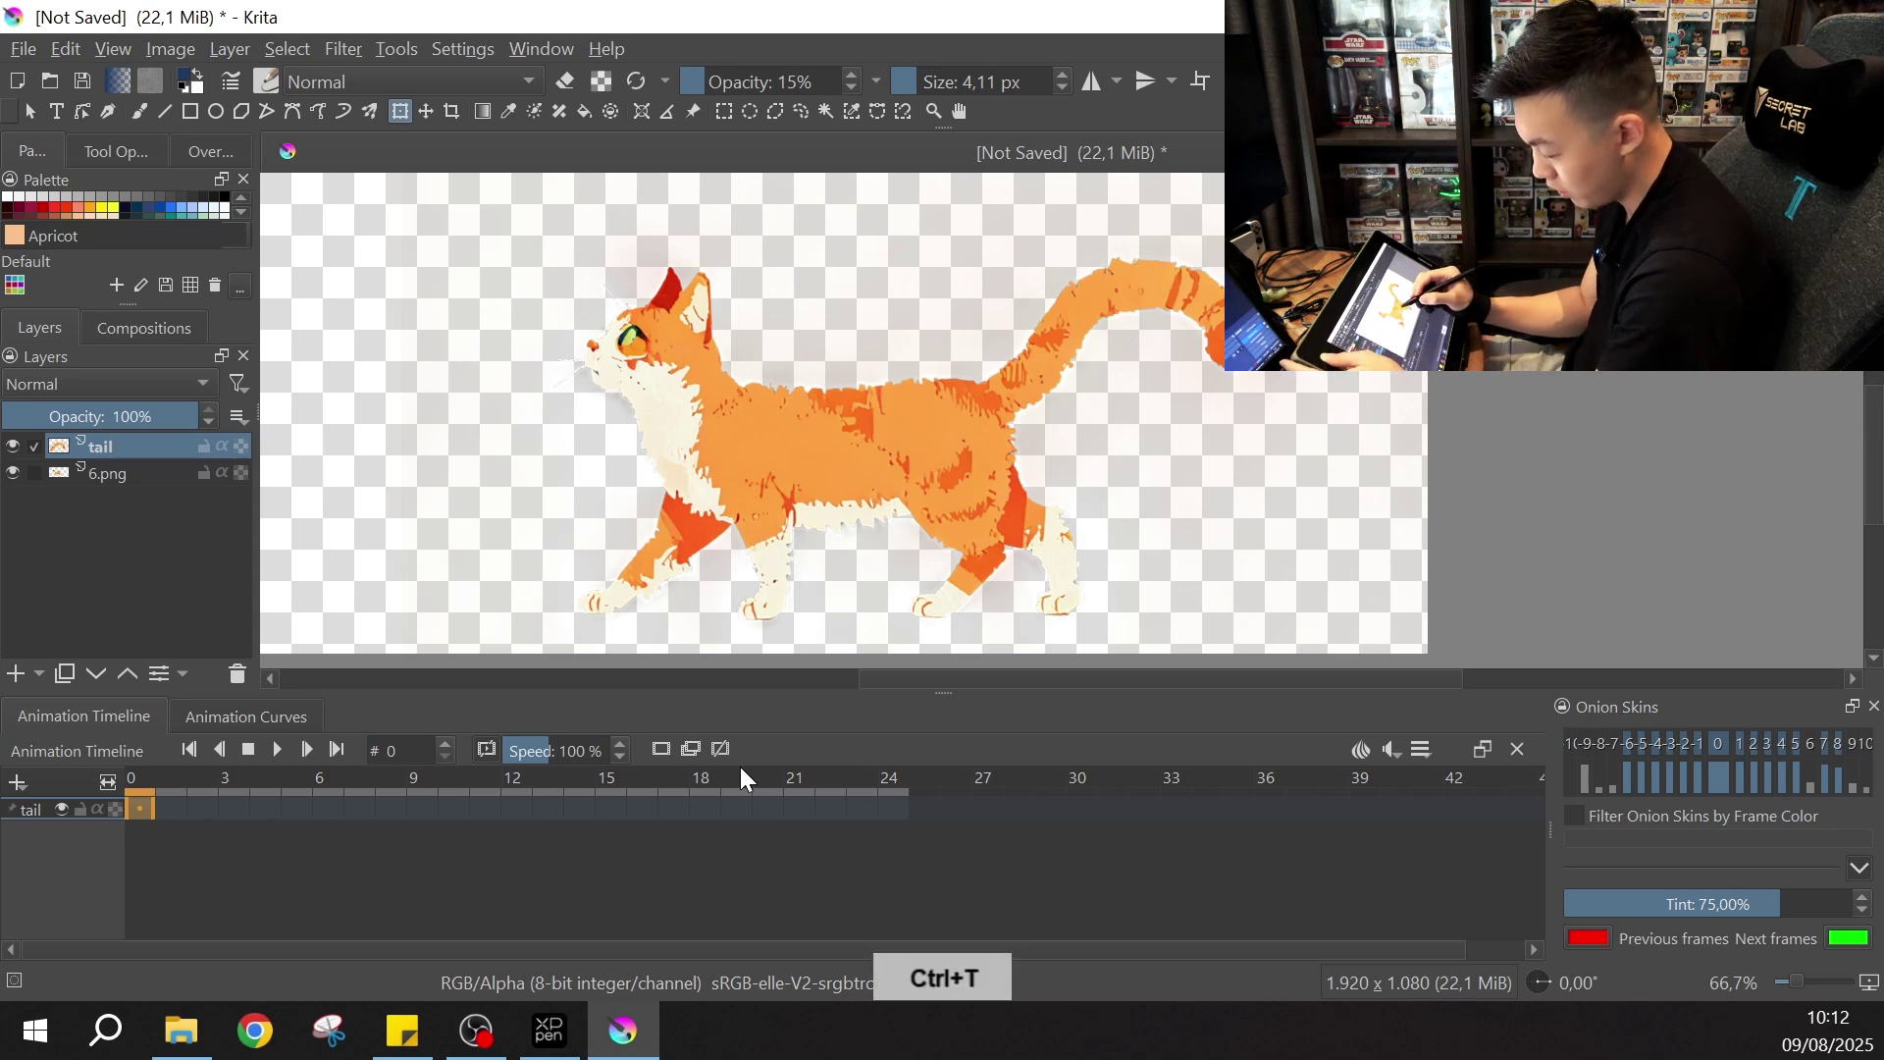
left_click(109, 474)
key("ctrl+t")
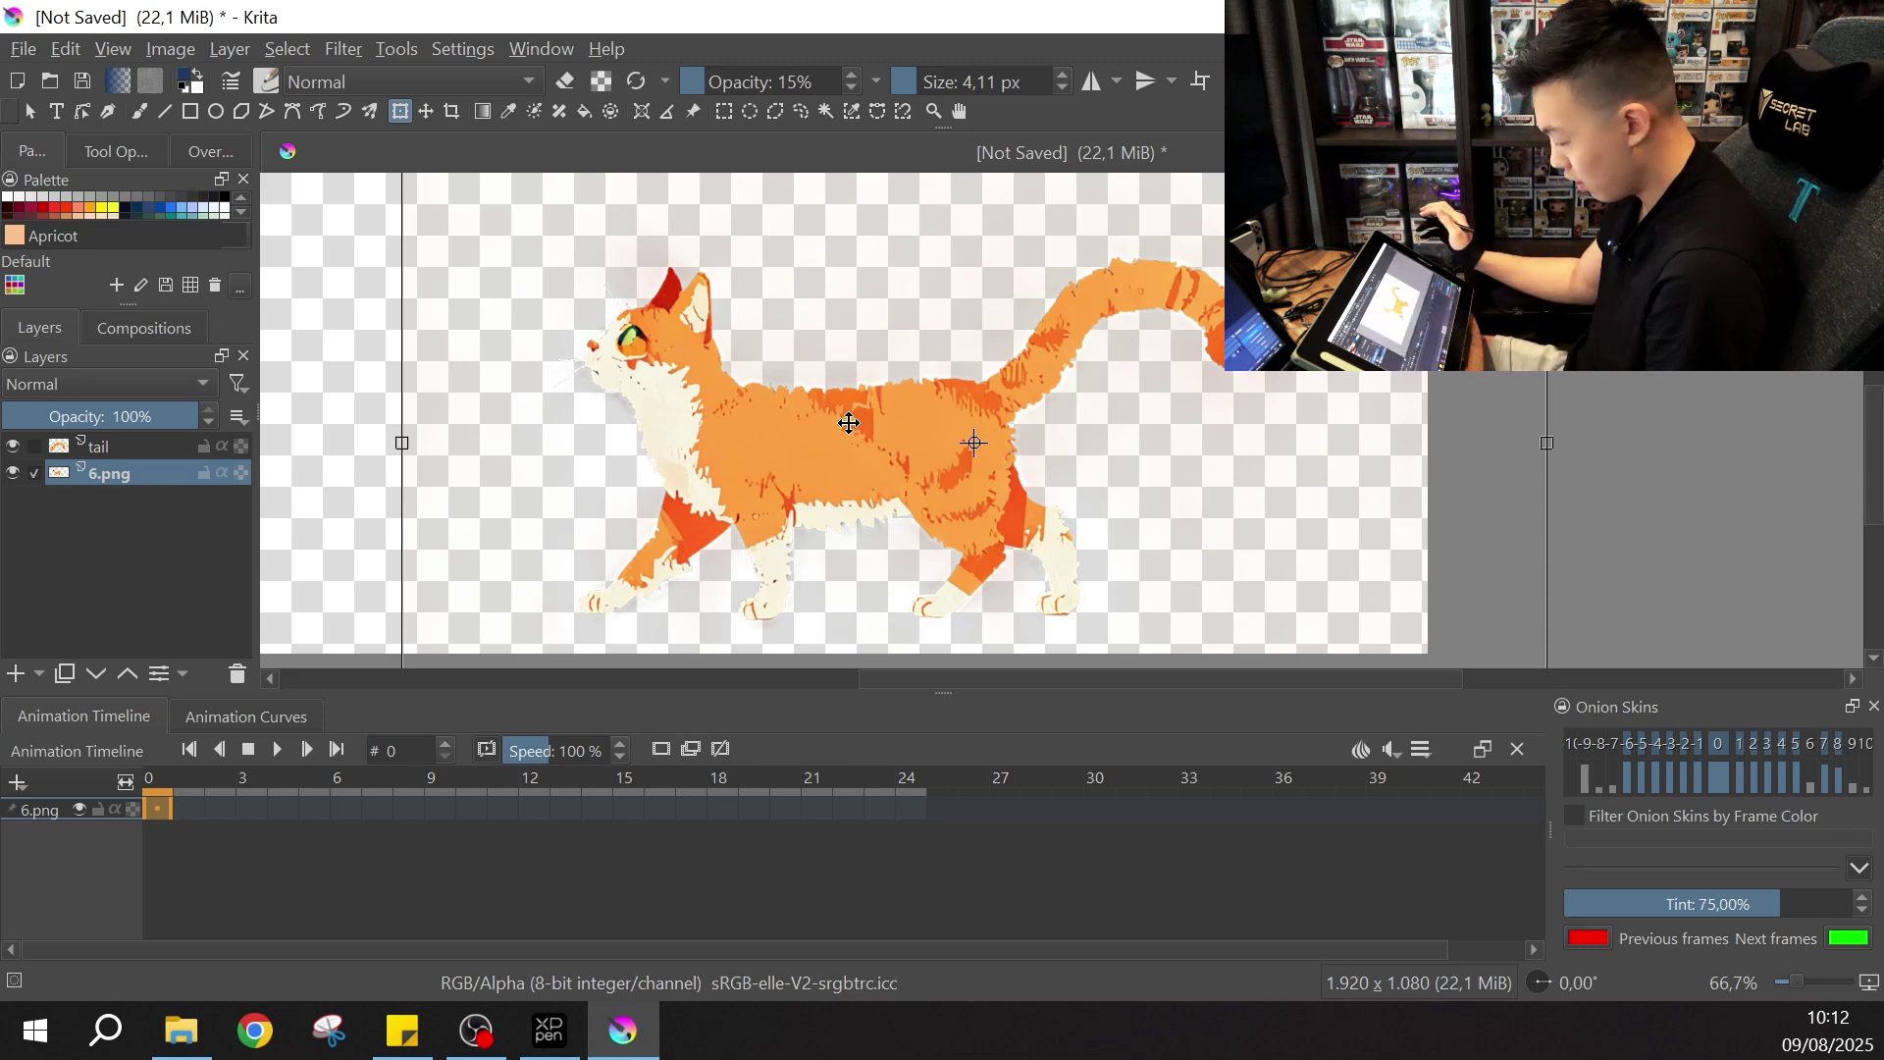
key("ctrl+minus")
key("ctrl+minus")
key("ctrl+equal")
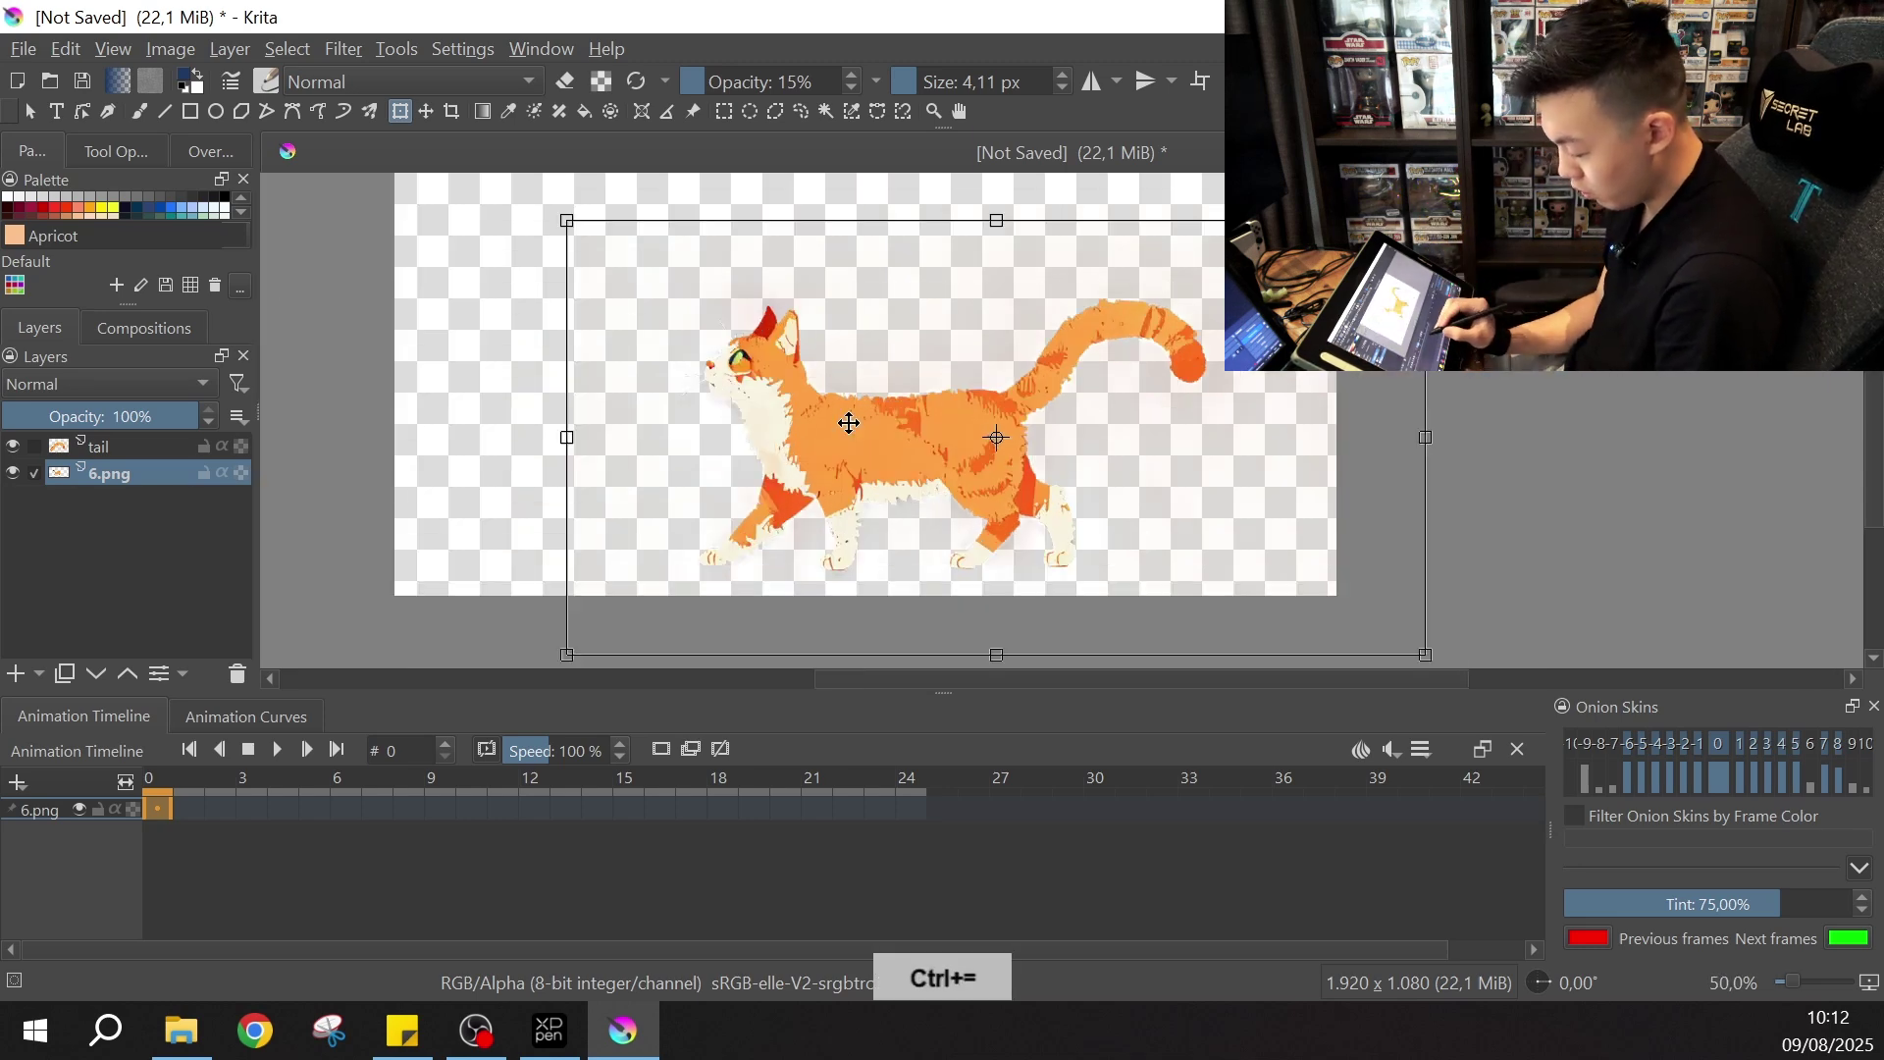
left_click(659, 748)
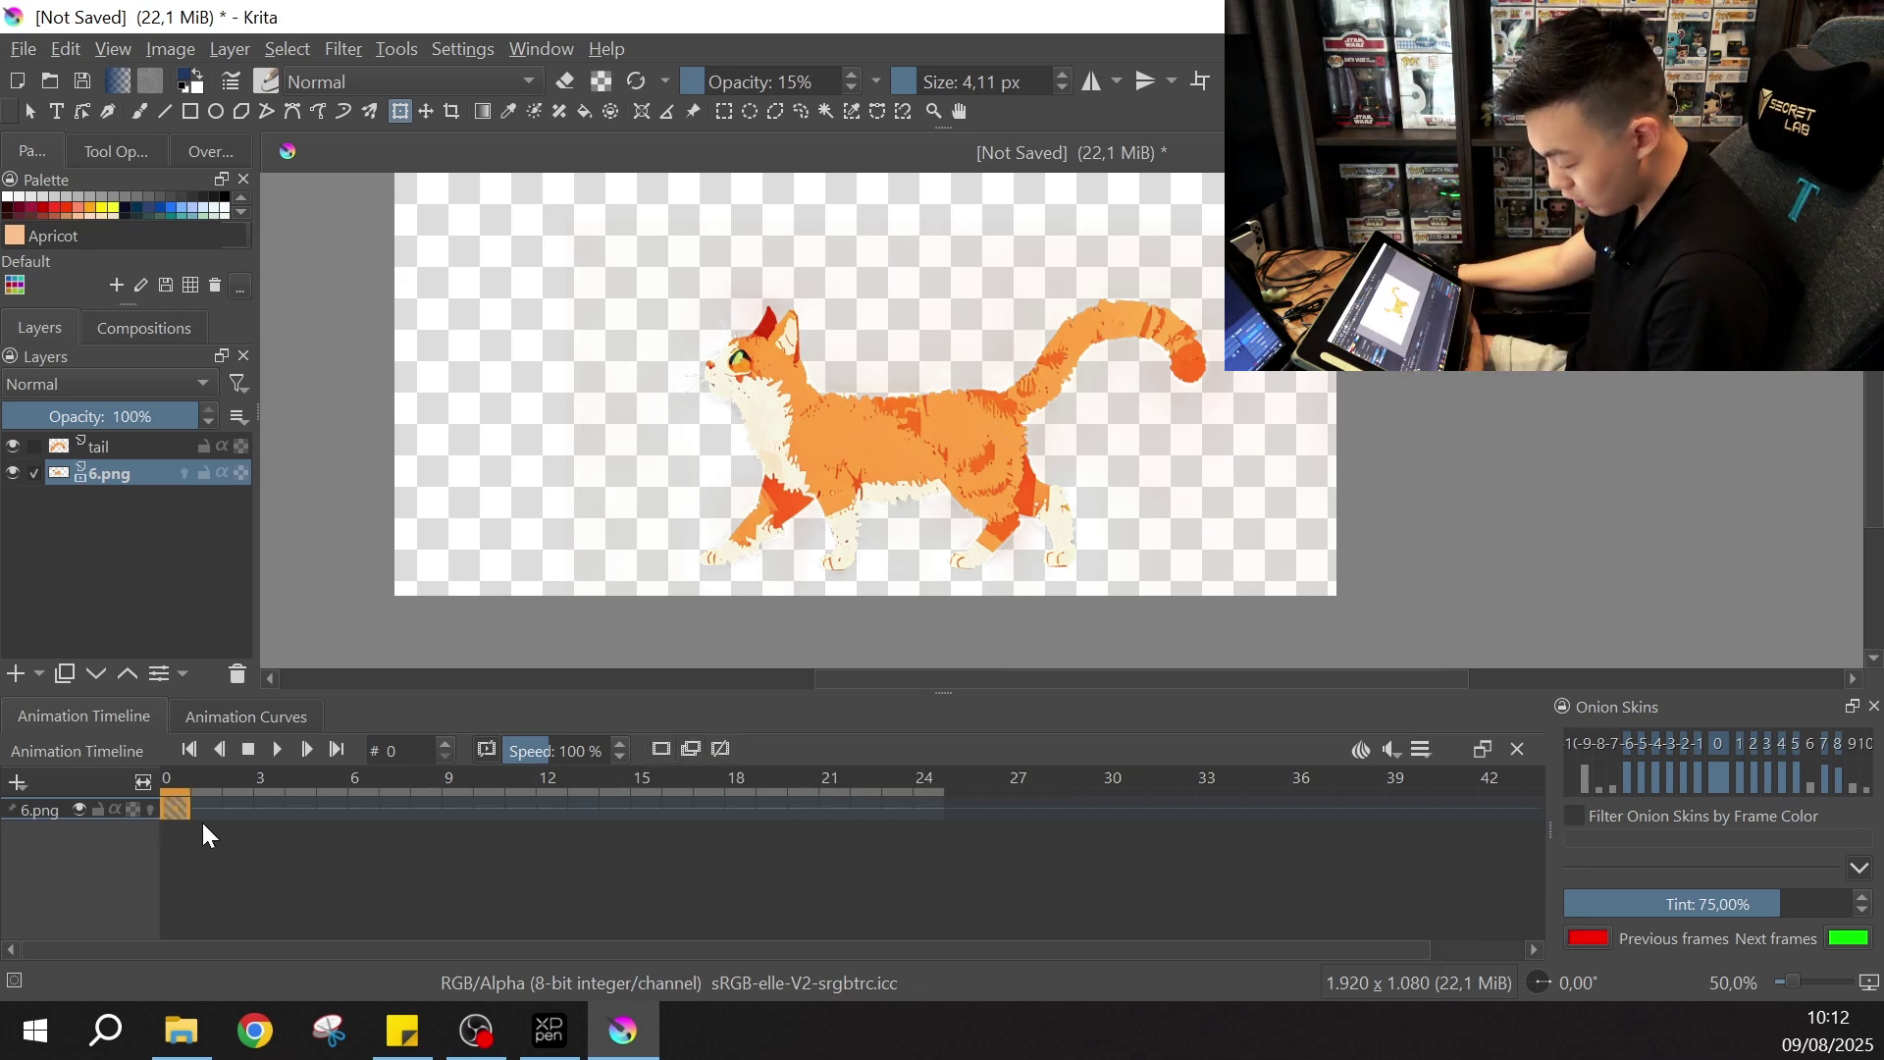
left_click(908, 396)
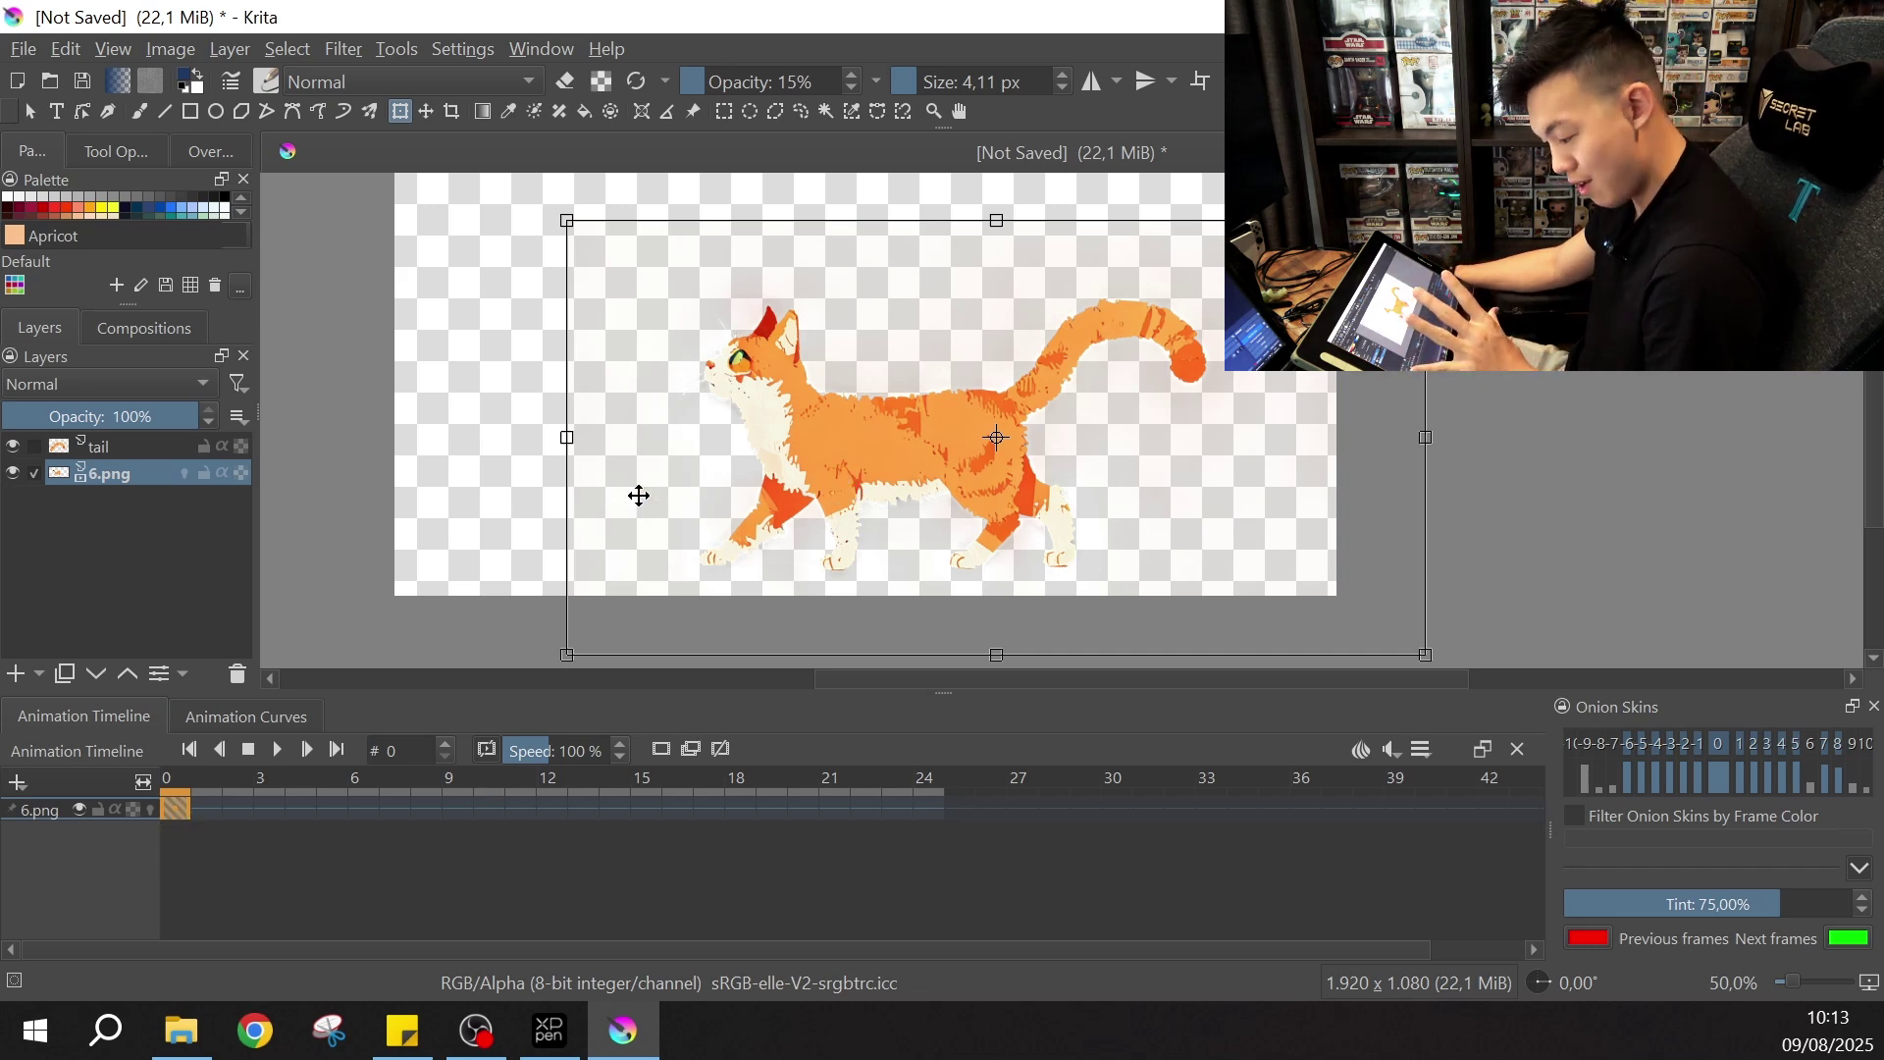
- Create a keyframe at frame 0 on the tail layer
left_click(134, 448)
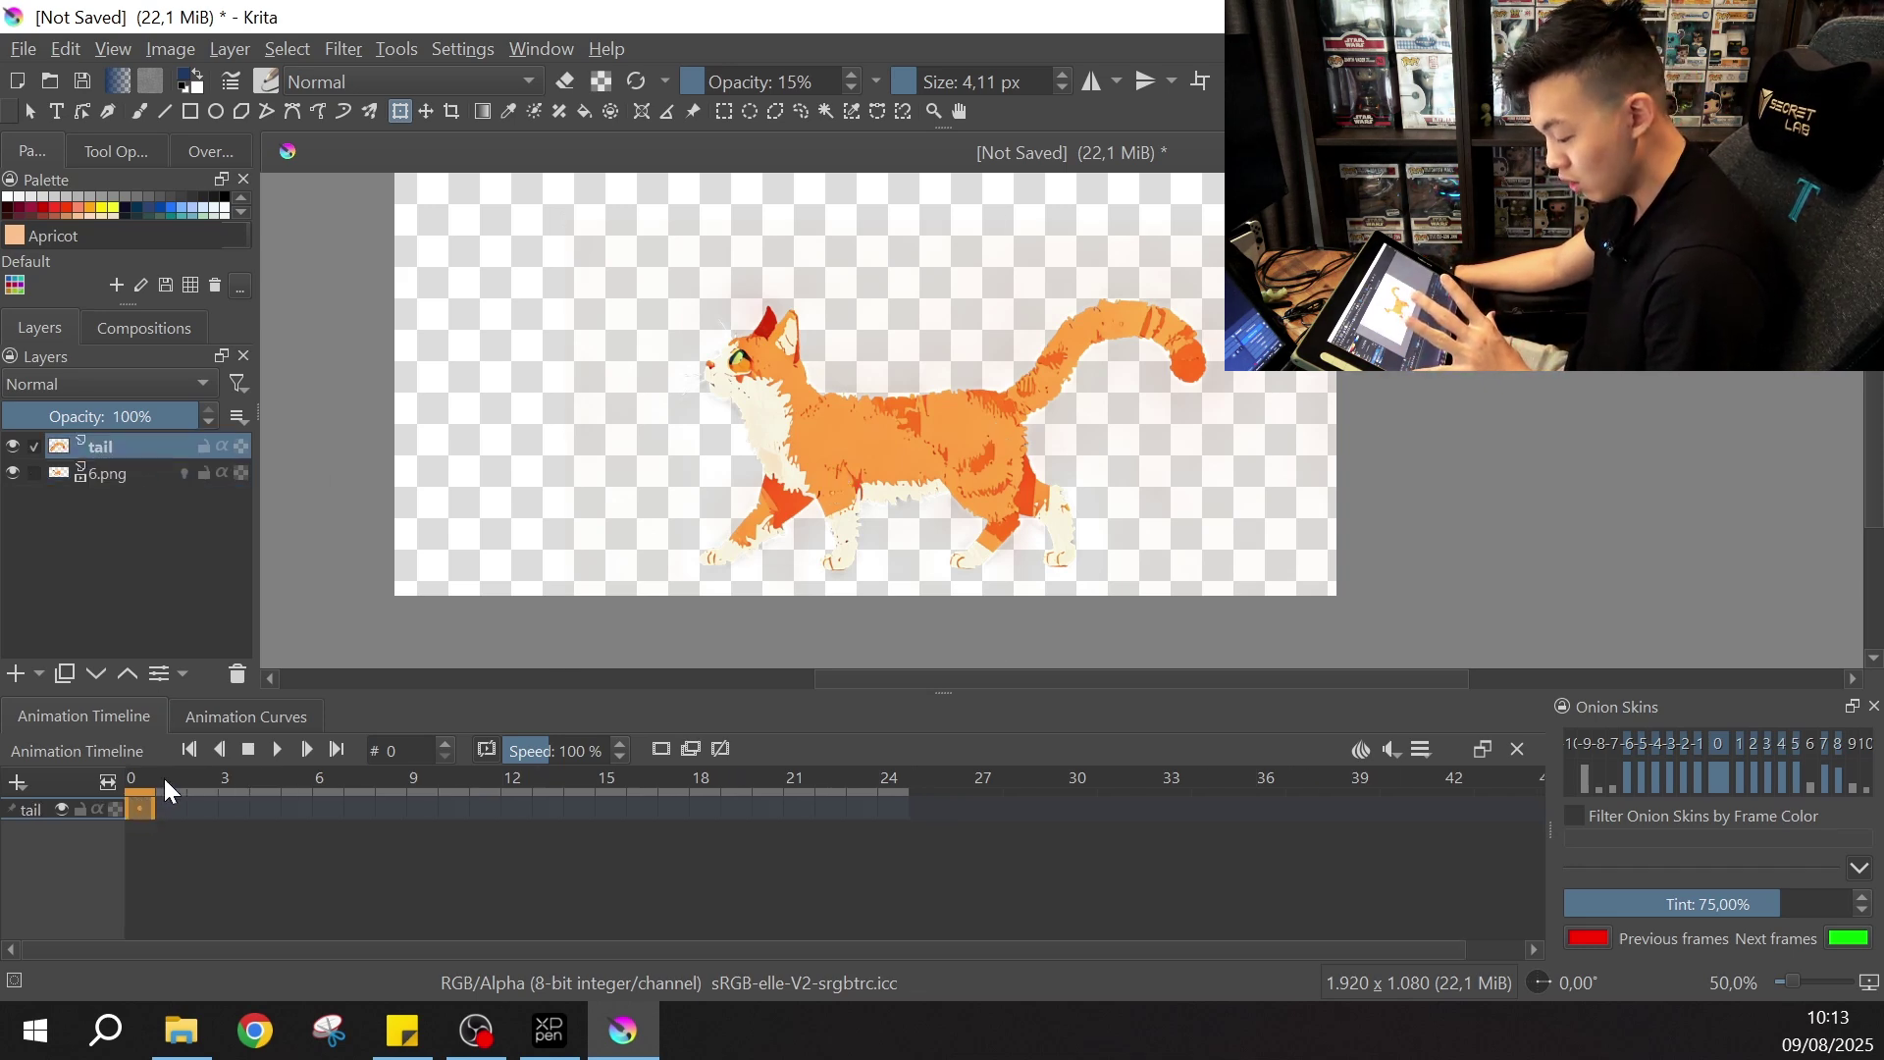
left_click(653, 754)
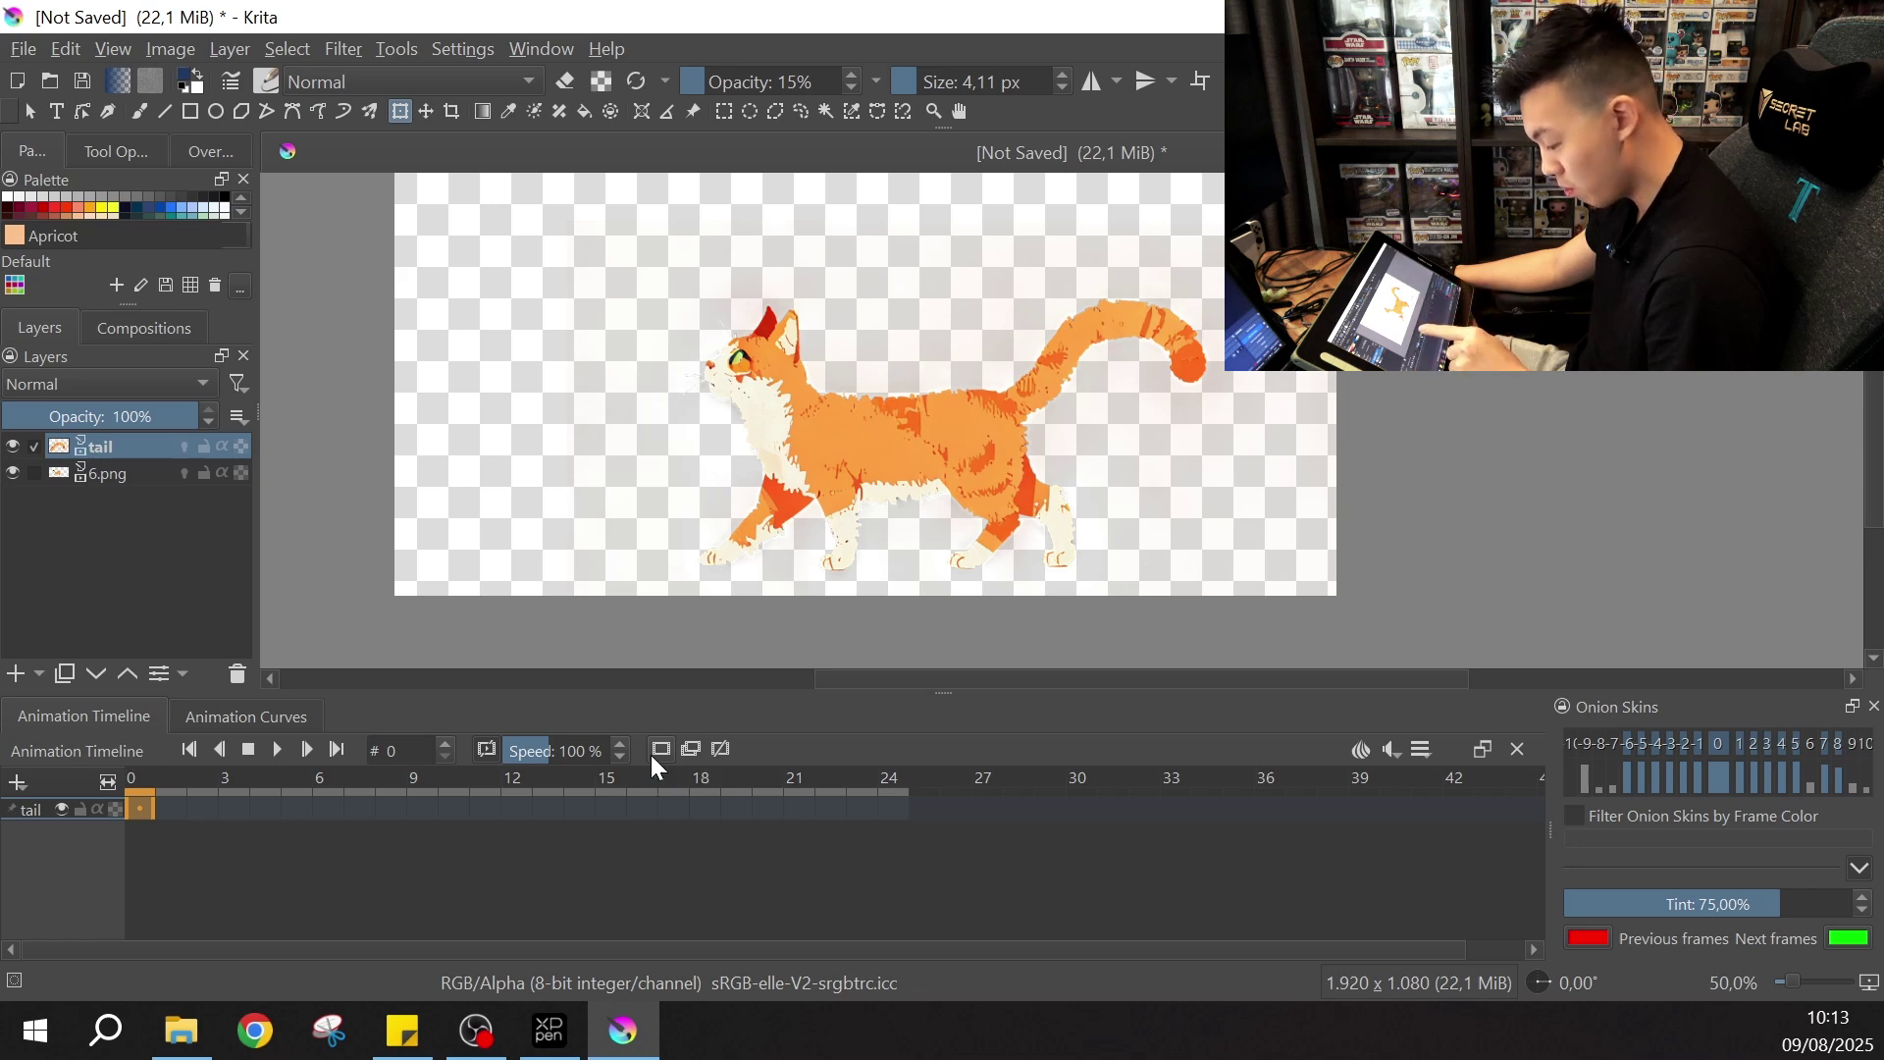
left_click(155, 811)
- Squash the 6.png body layer slightly from its upper edge at frame 6 and compare it with frame 0
left_click(120, 480)
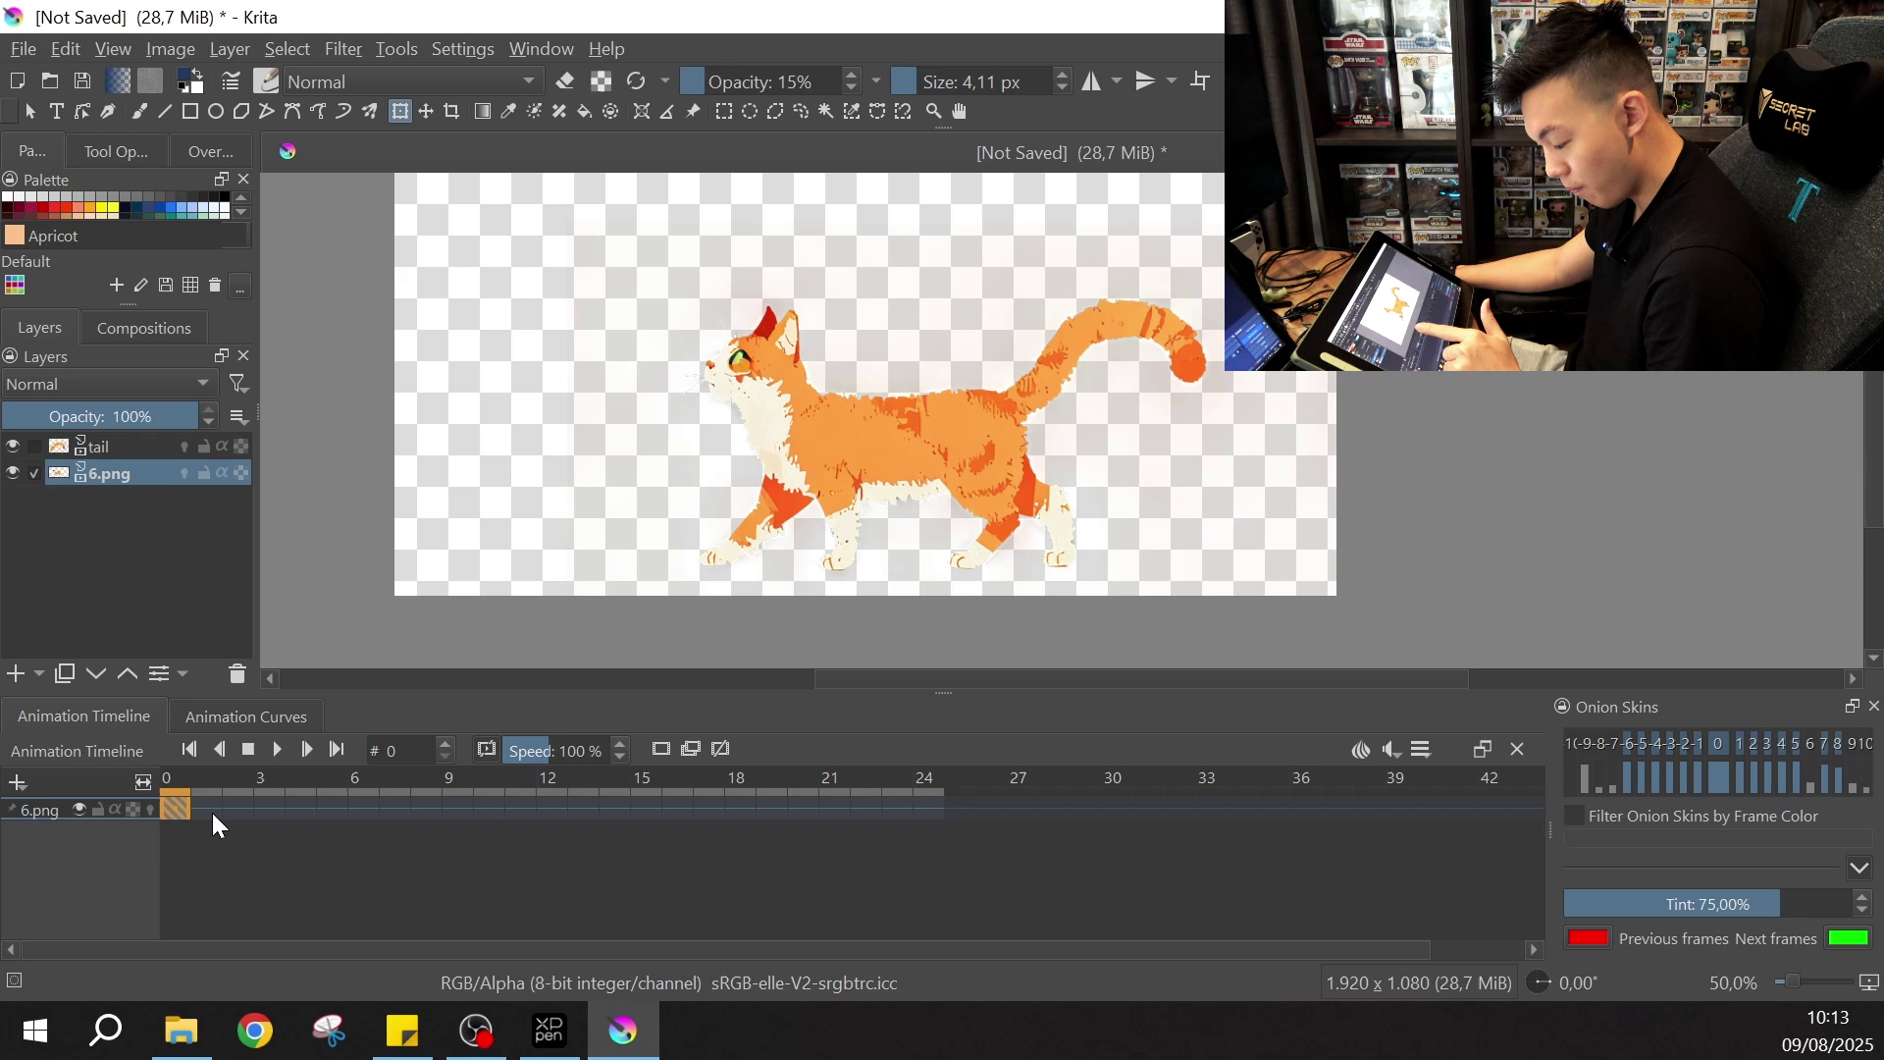
left_click(553, 809)
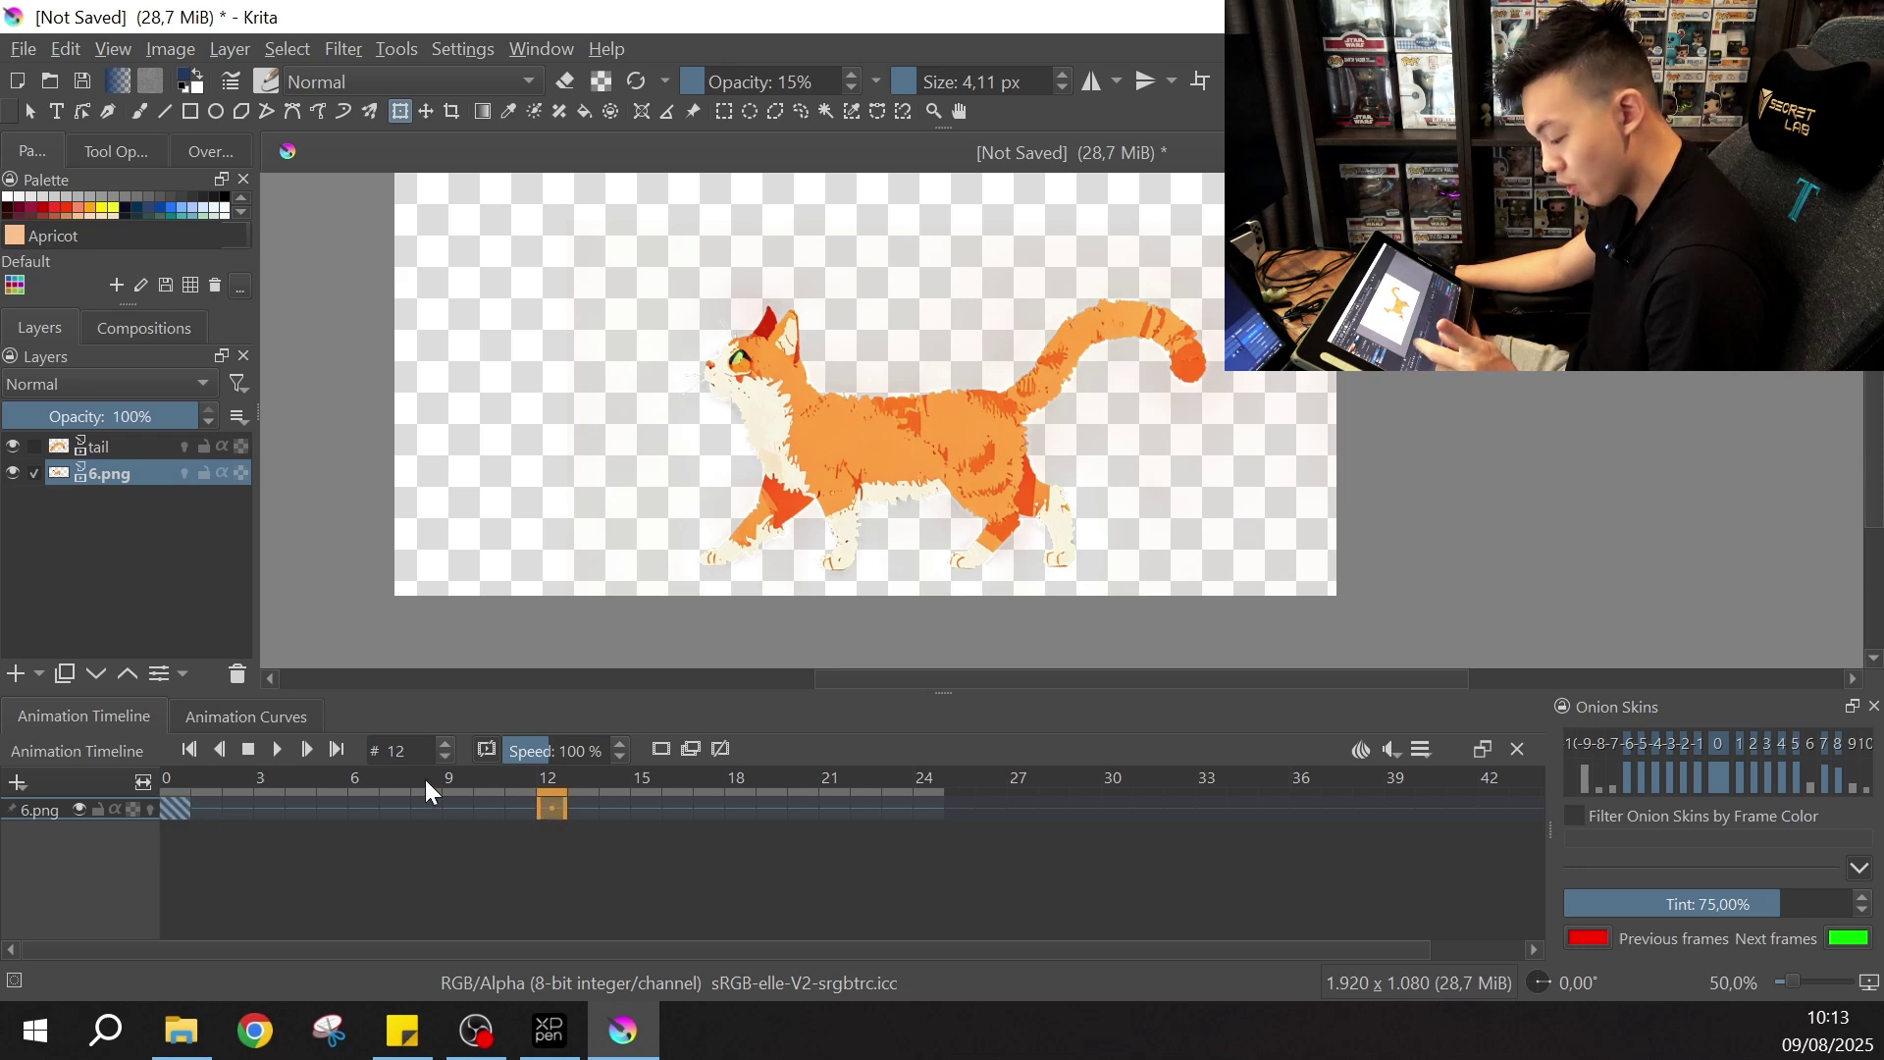
left_click(354, 803)
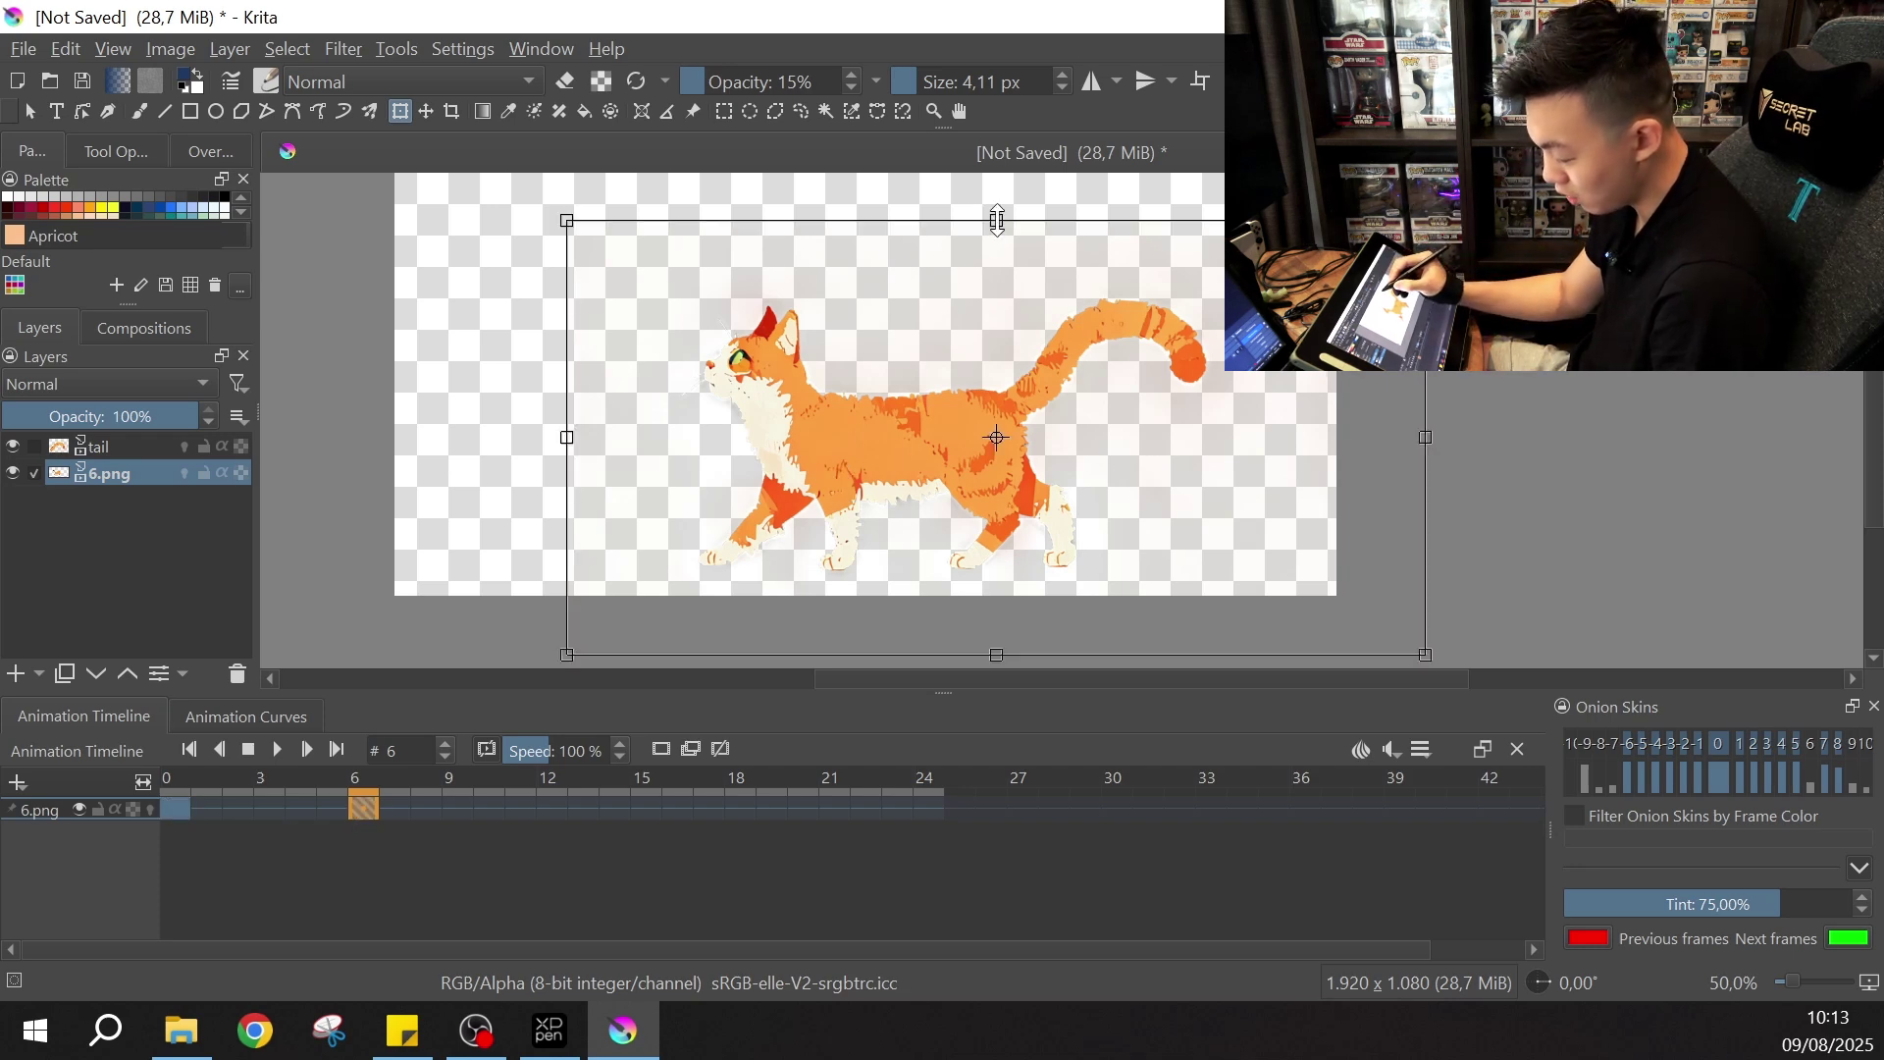
left_click_drag(996, 221, 996, 237)
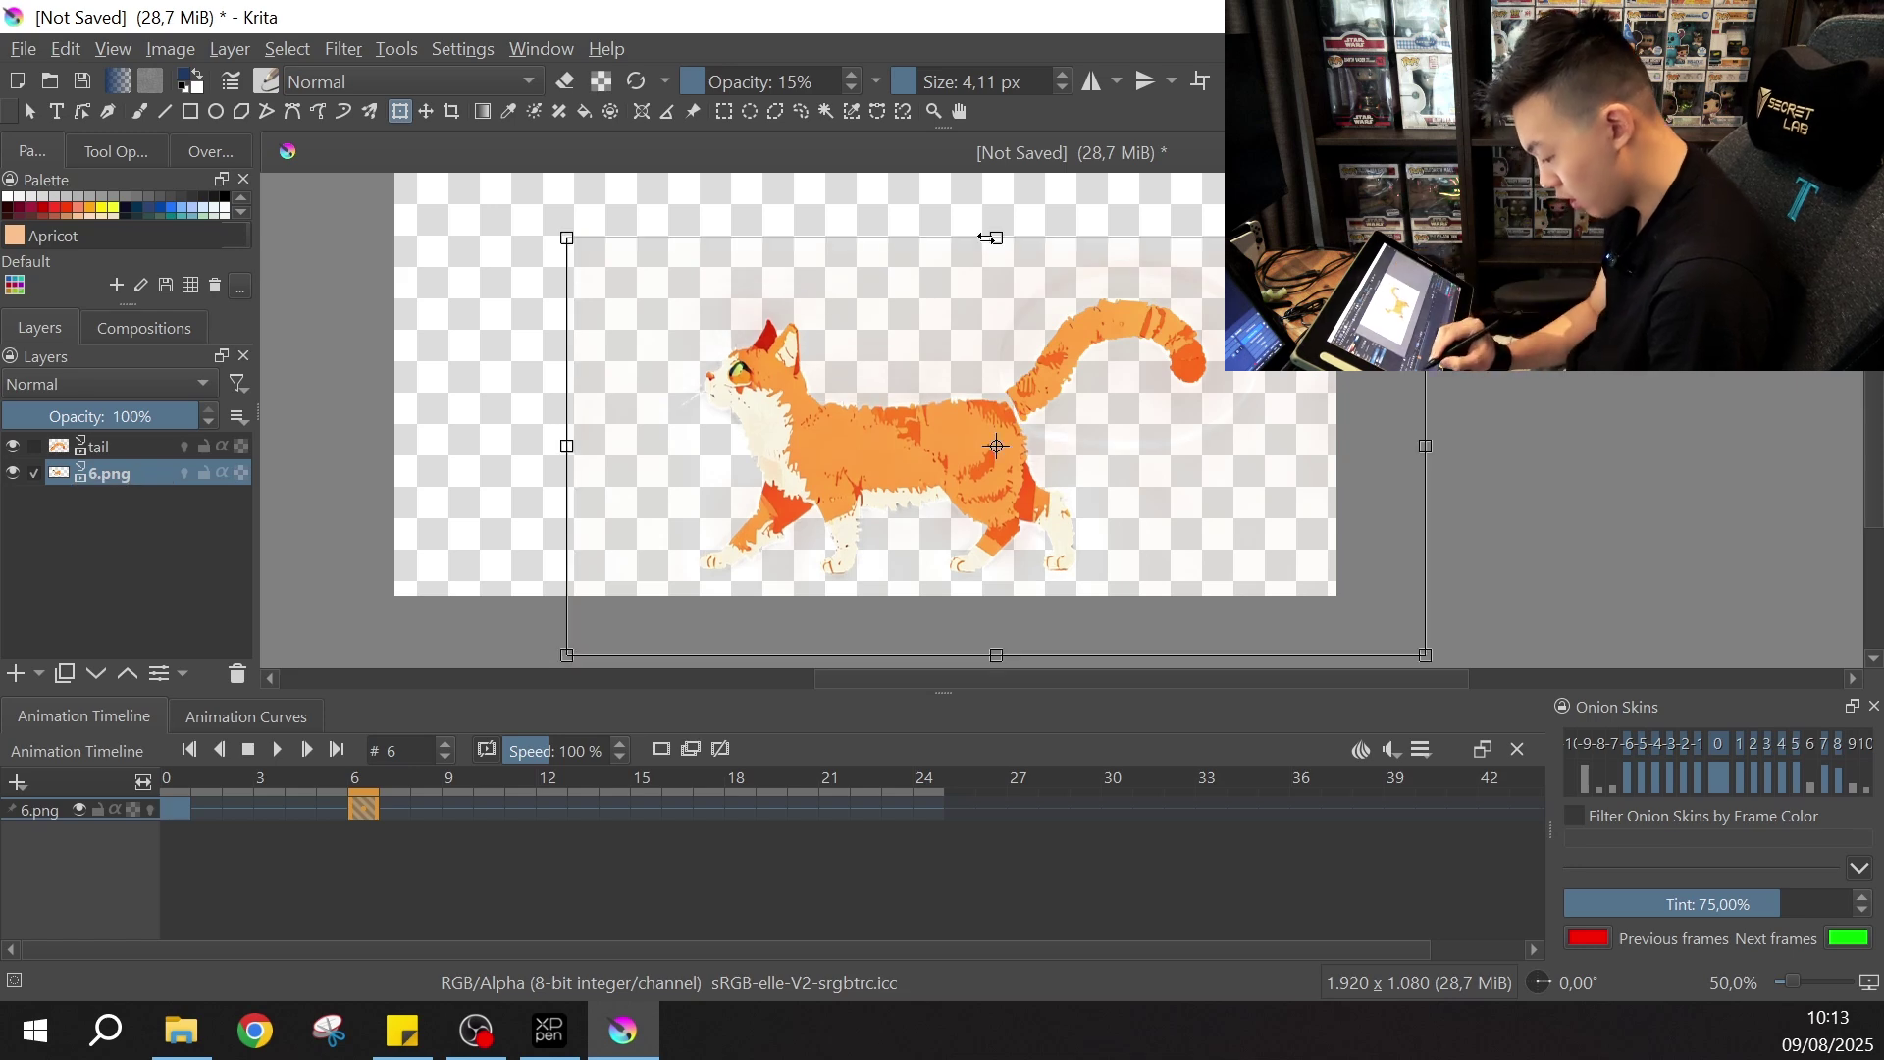
left_click(181, 816)
left_click(167, 814)
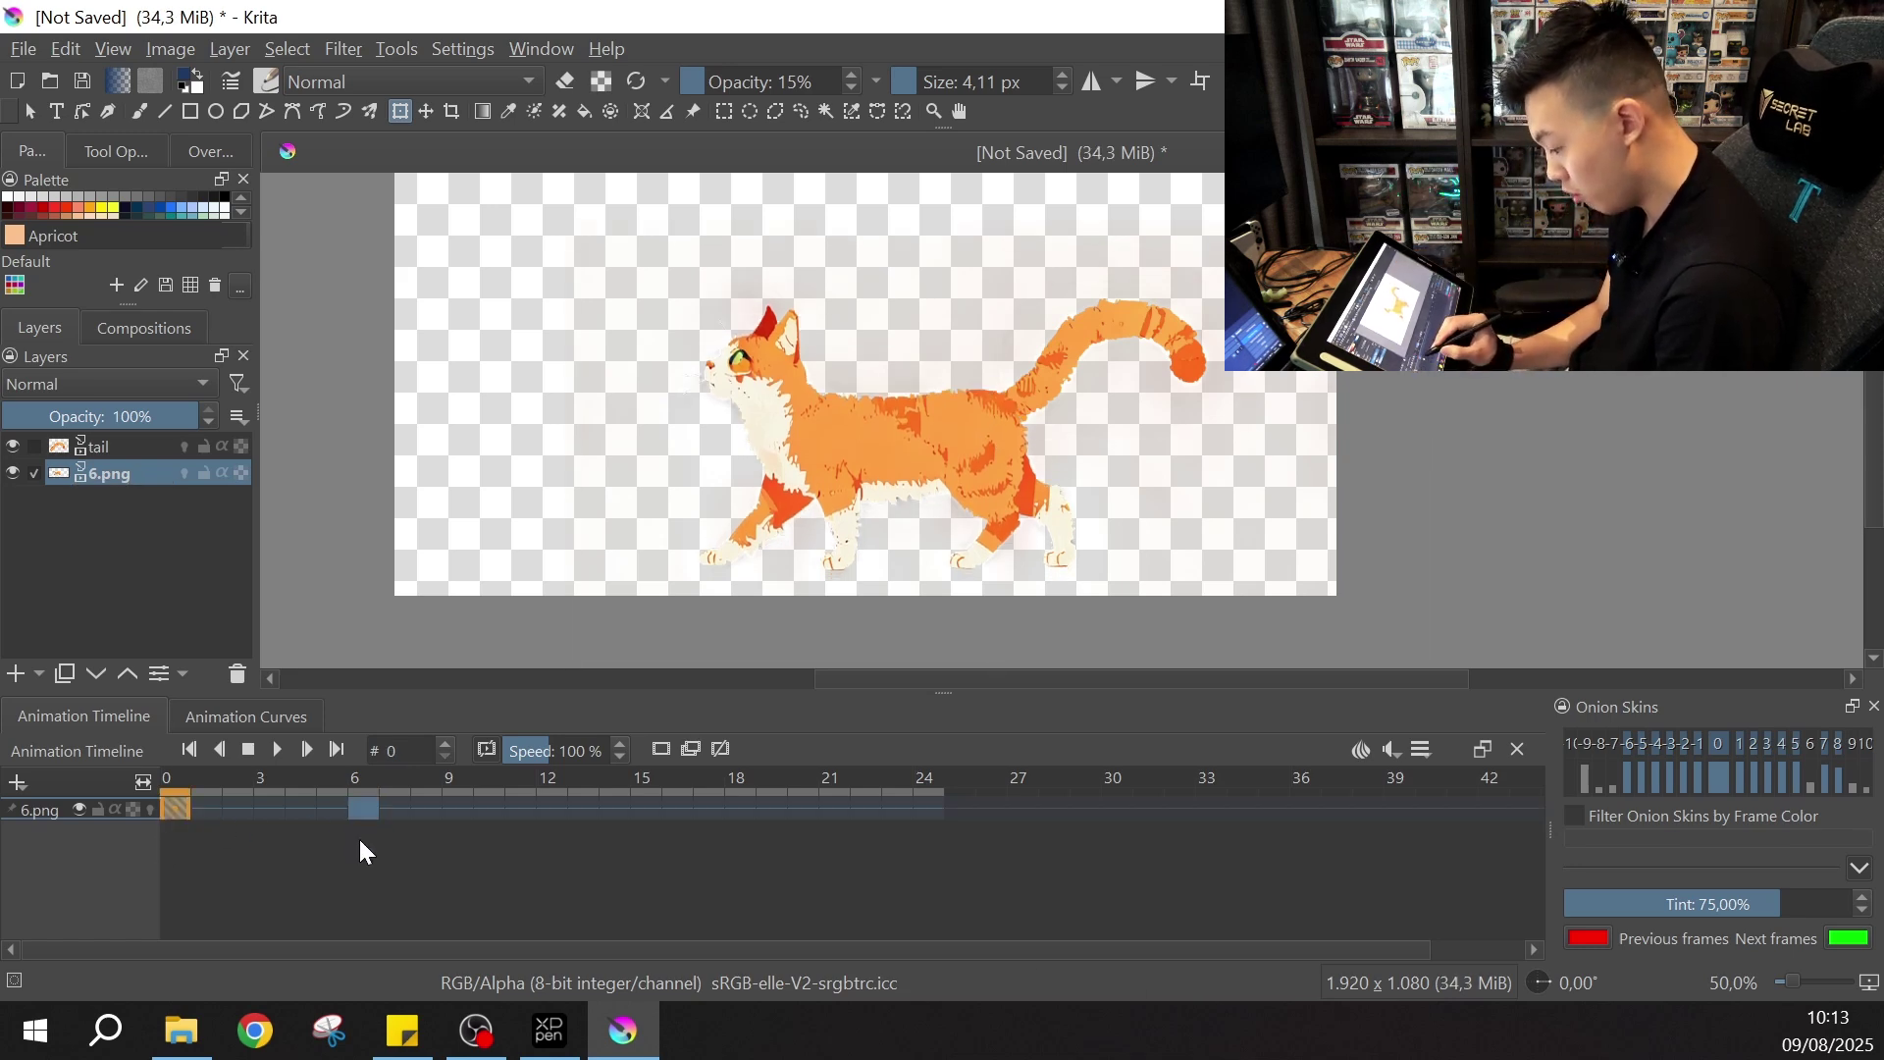
- Fine-tune the height of the body at frame 6 with small vertical scalings, checking it against frame 0
left_click(362, 810)
left_click(767, 473)
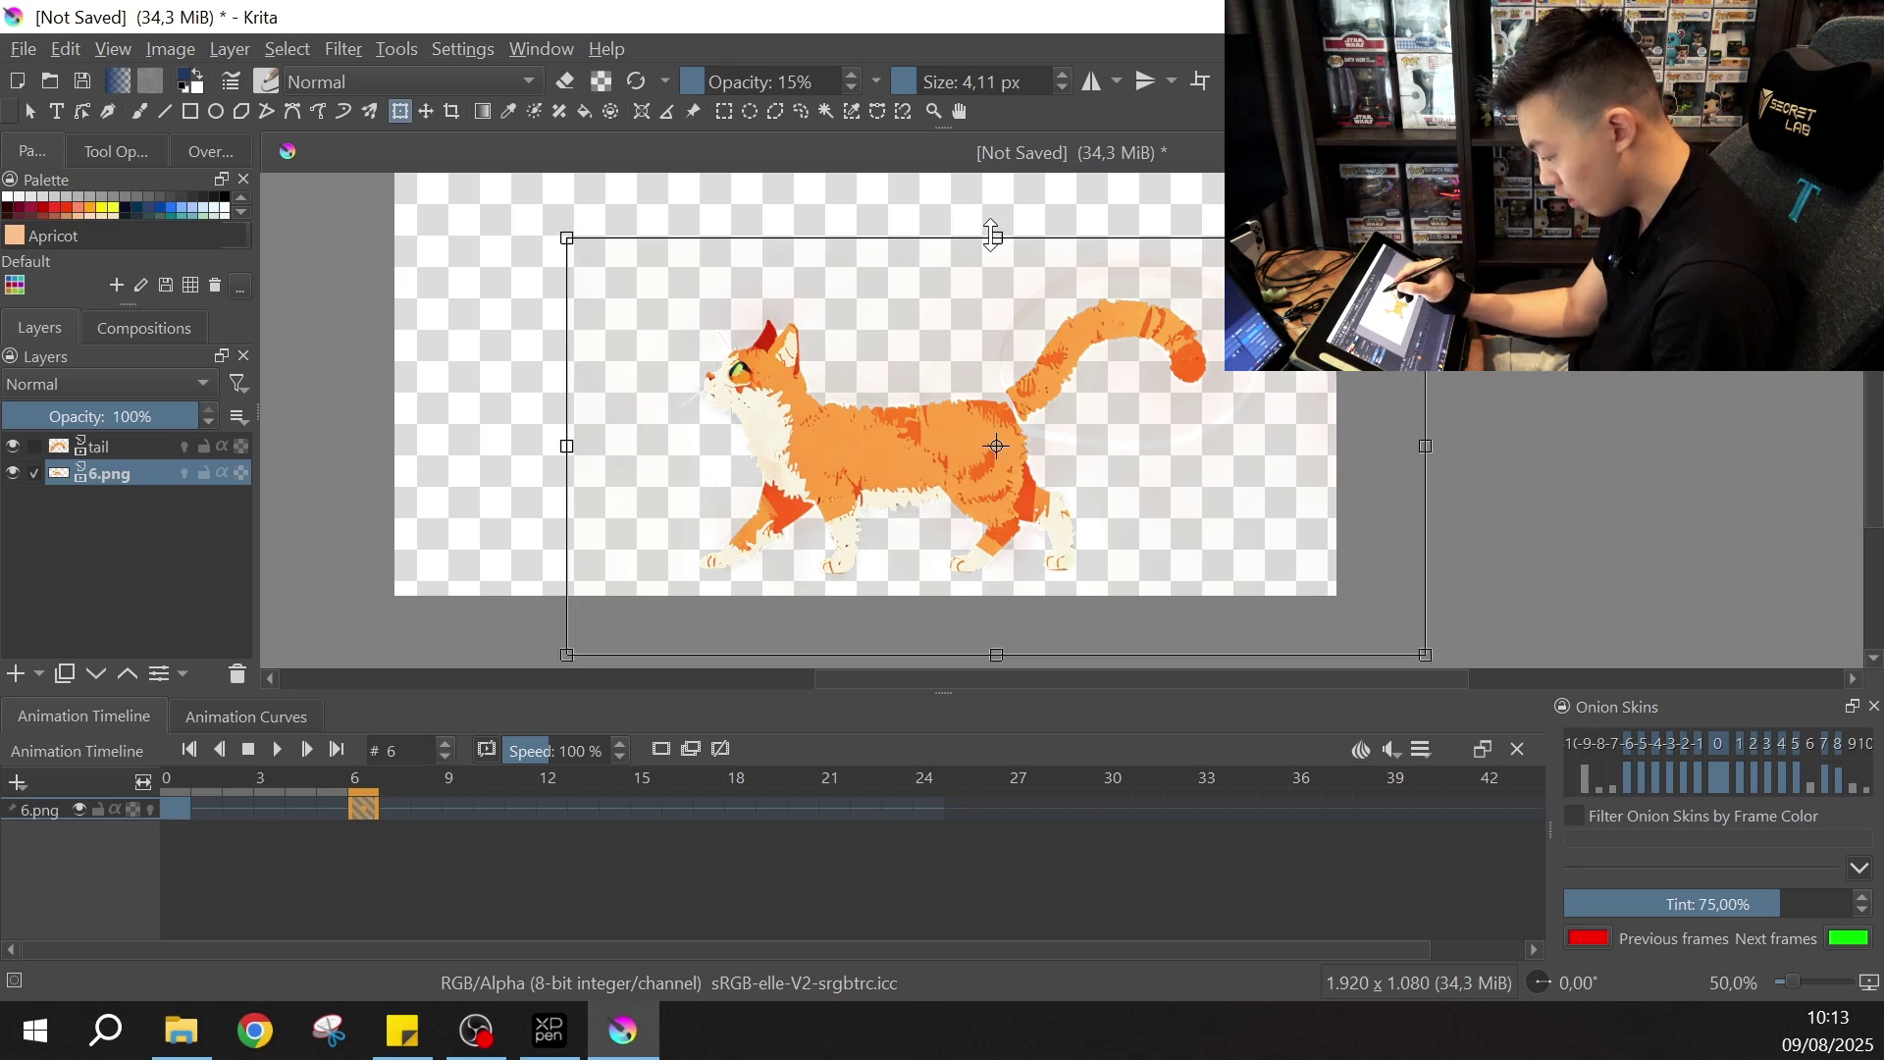
left_click_drag(993, 236, 990, 230)
left_click(174, 810)
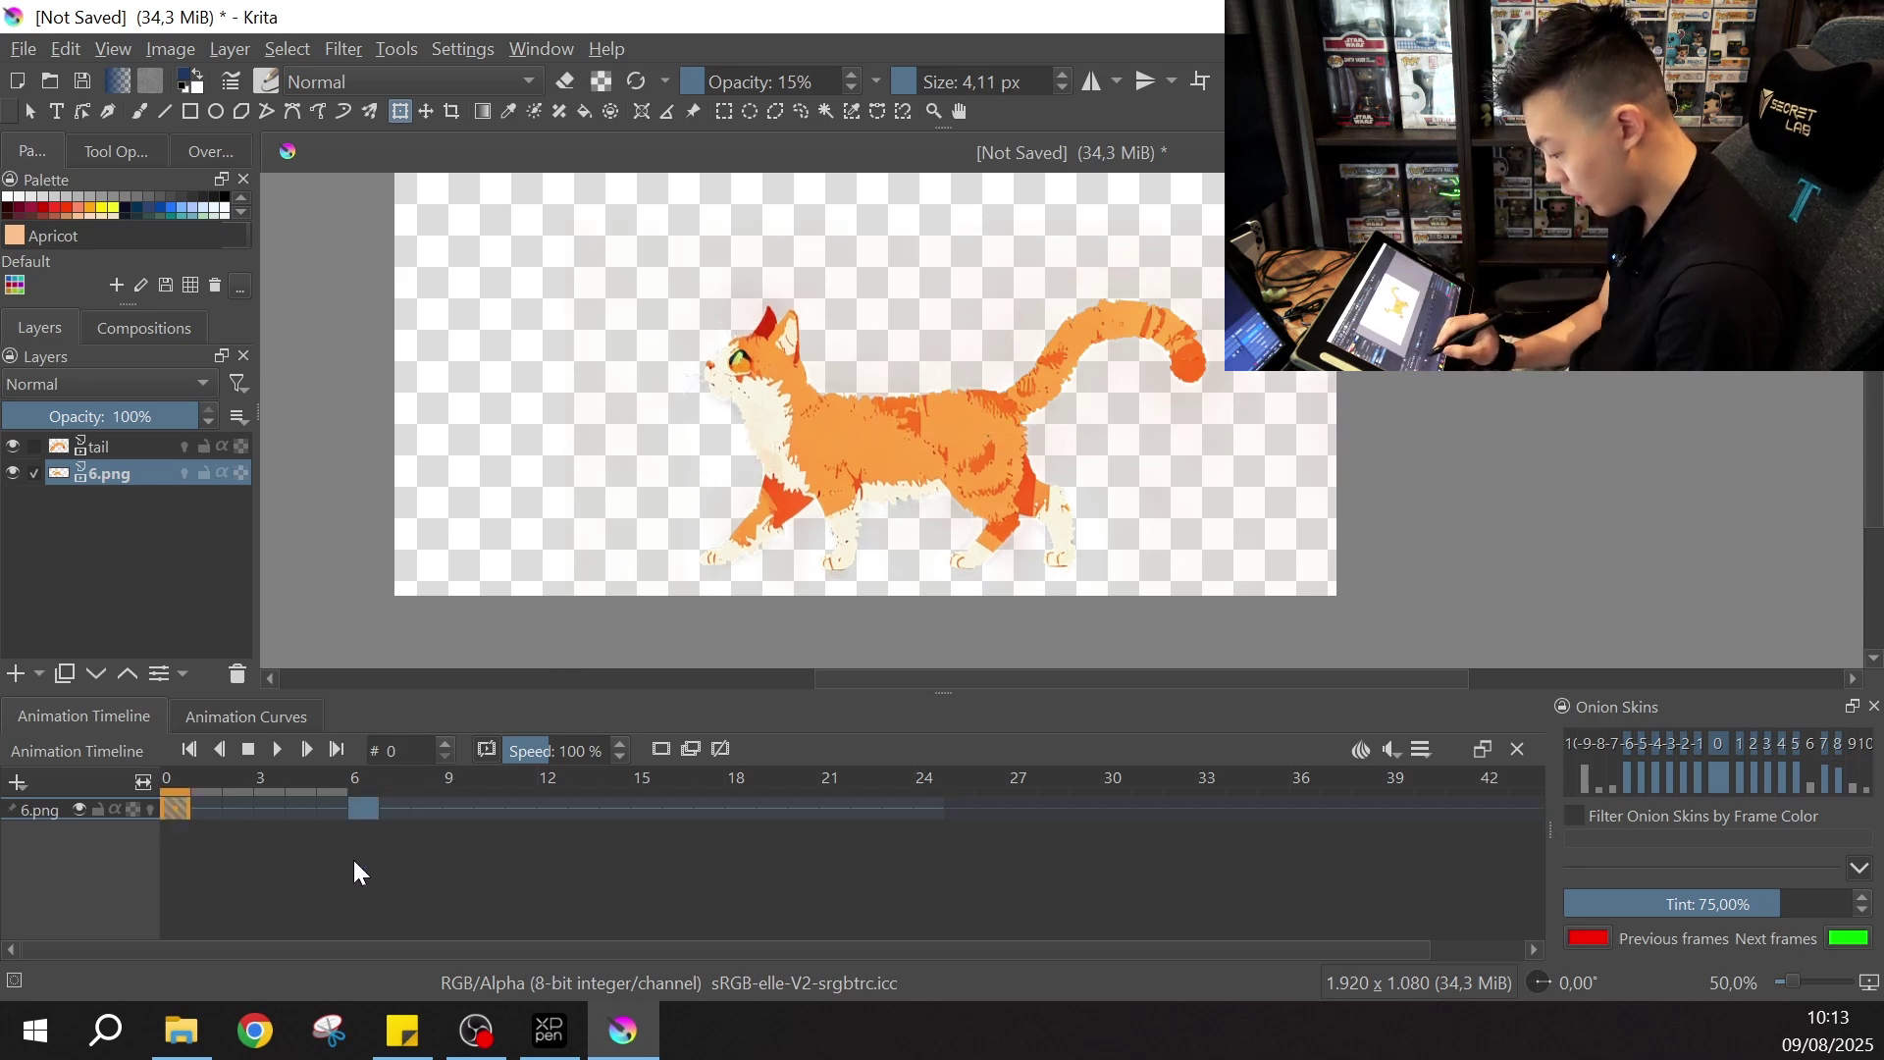
left_click(363, 810)
left_click(857, 416)
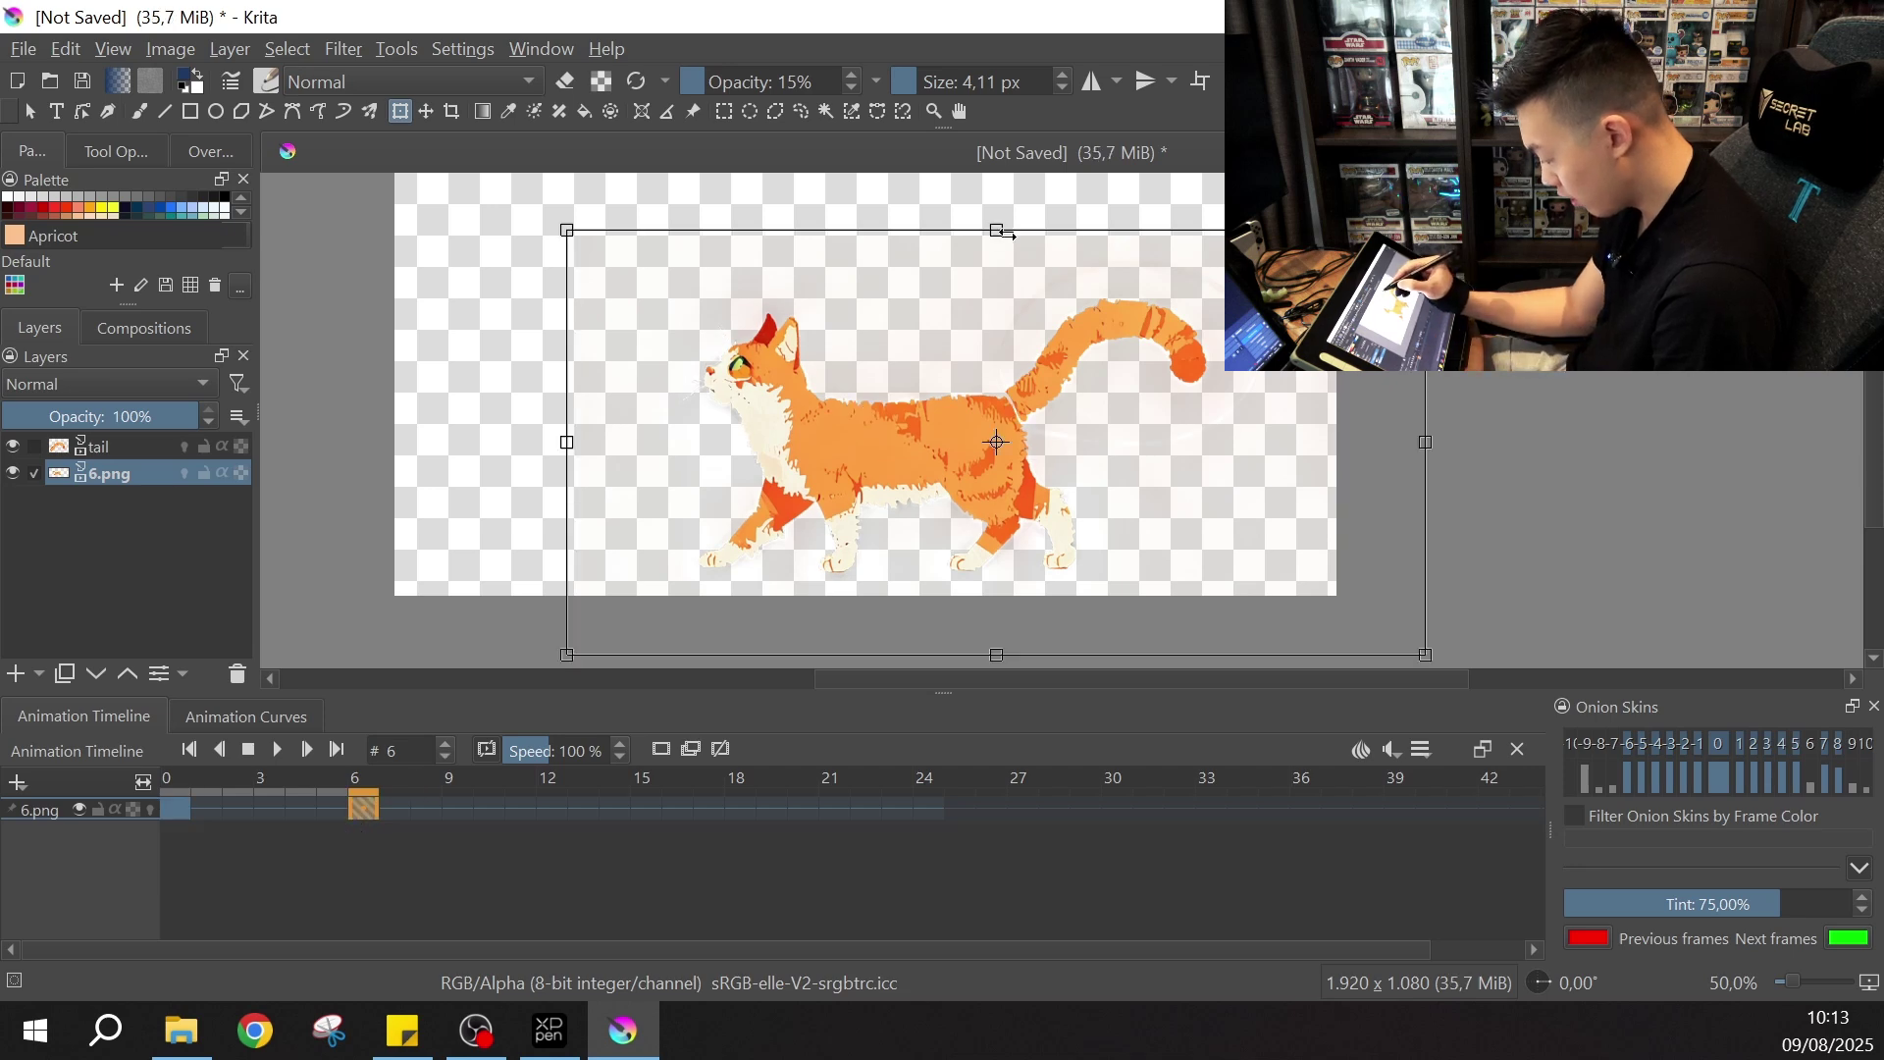
left_click_drag(997, 232, 994, 235)
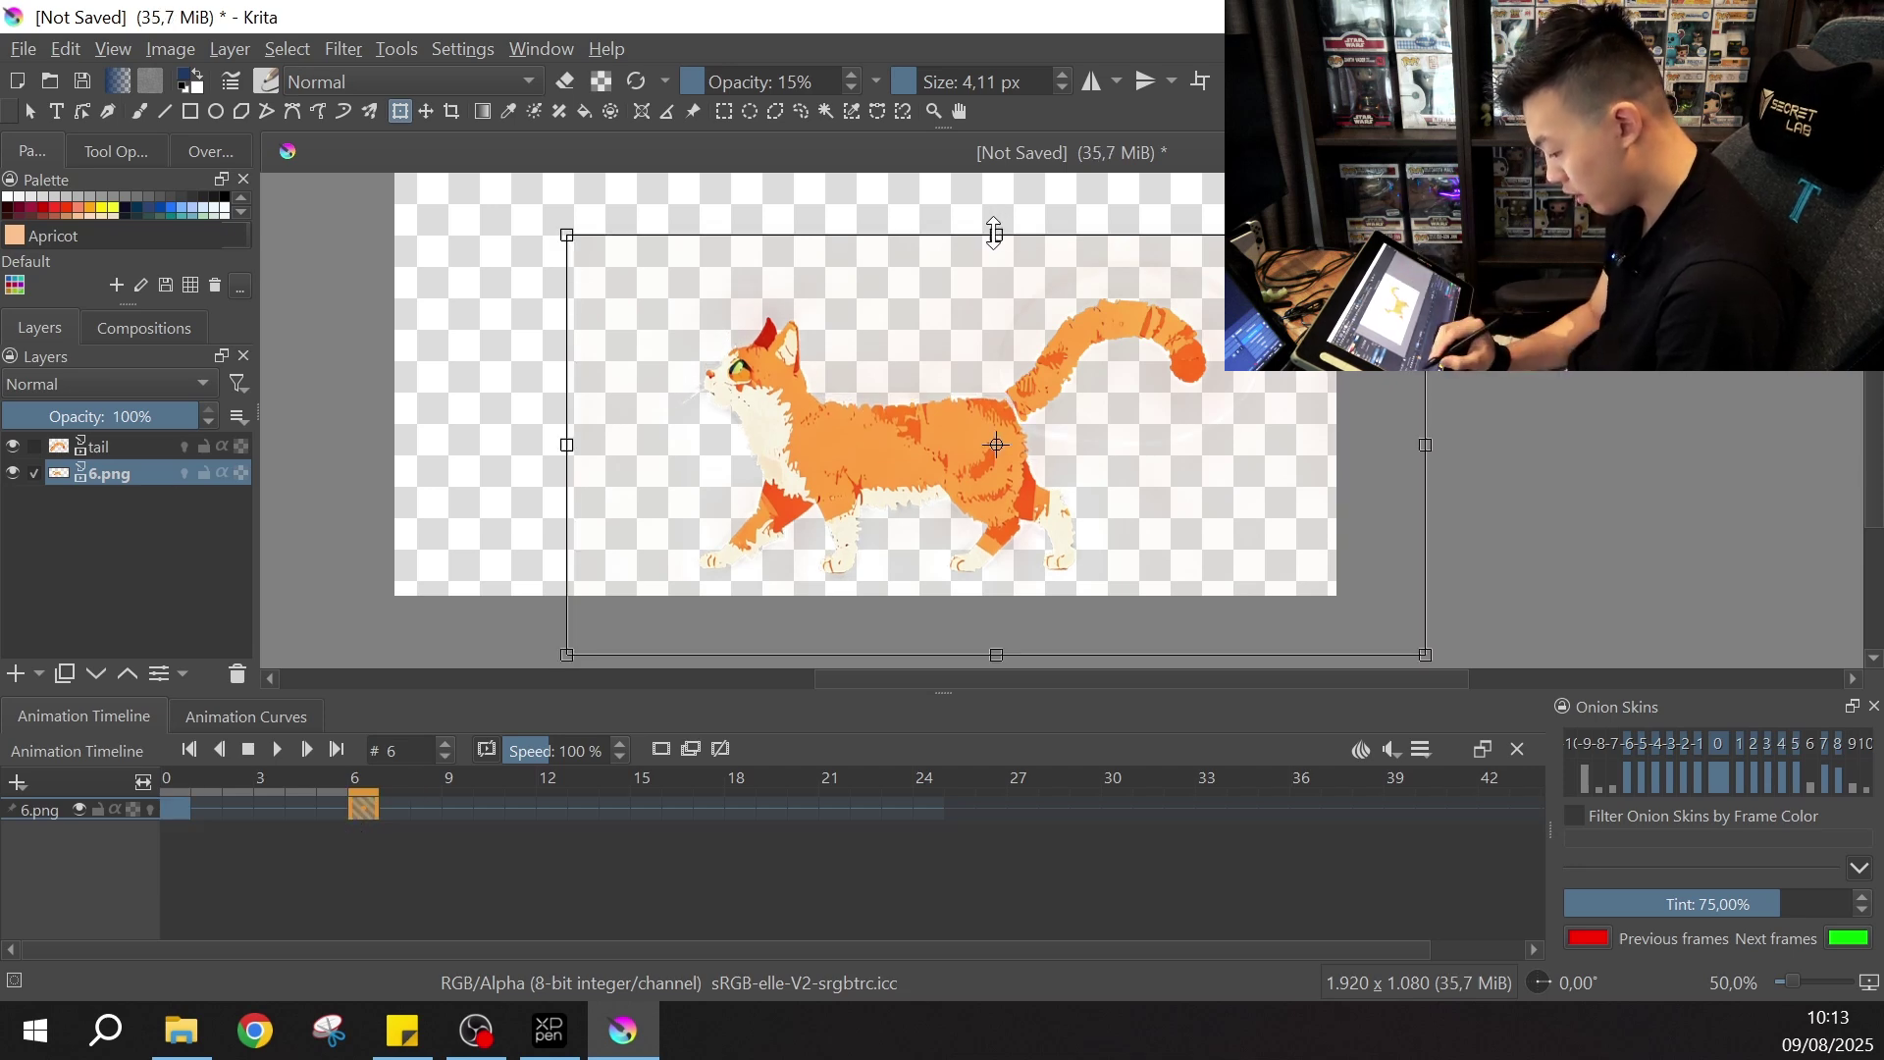
- Compare the cat's body pose at frame 0 with its pose at frame 6 on the 6.png layer
left_click(173, 811)
left_click(361, 811)
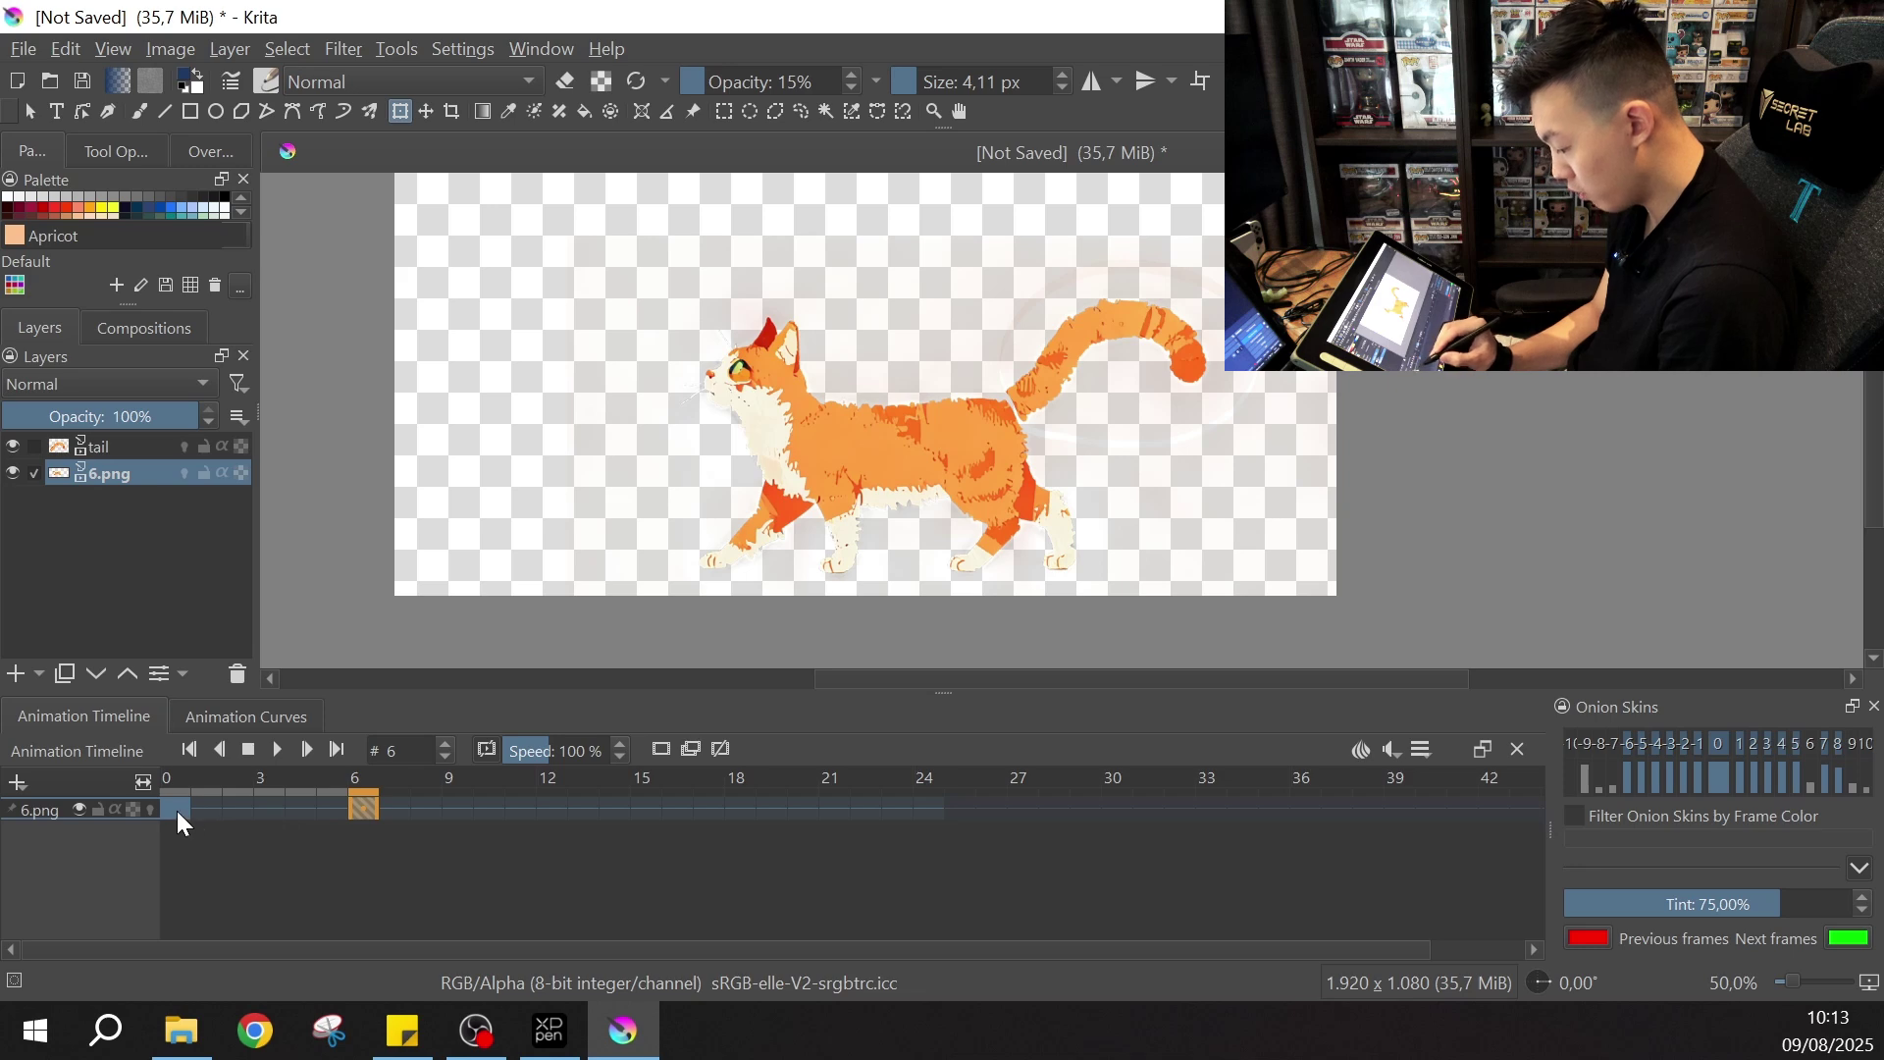
left_click(361, 811)
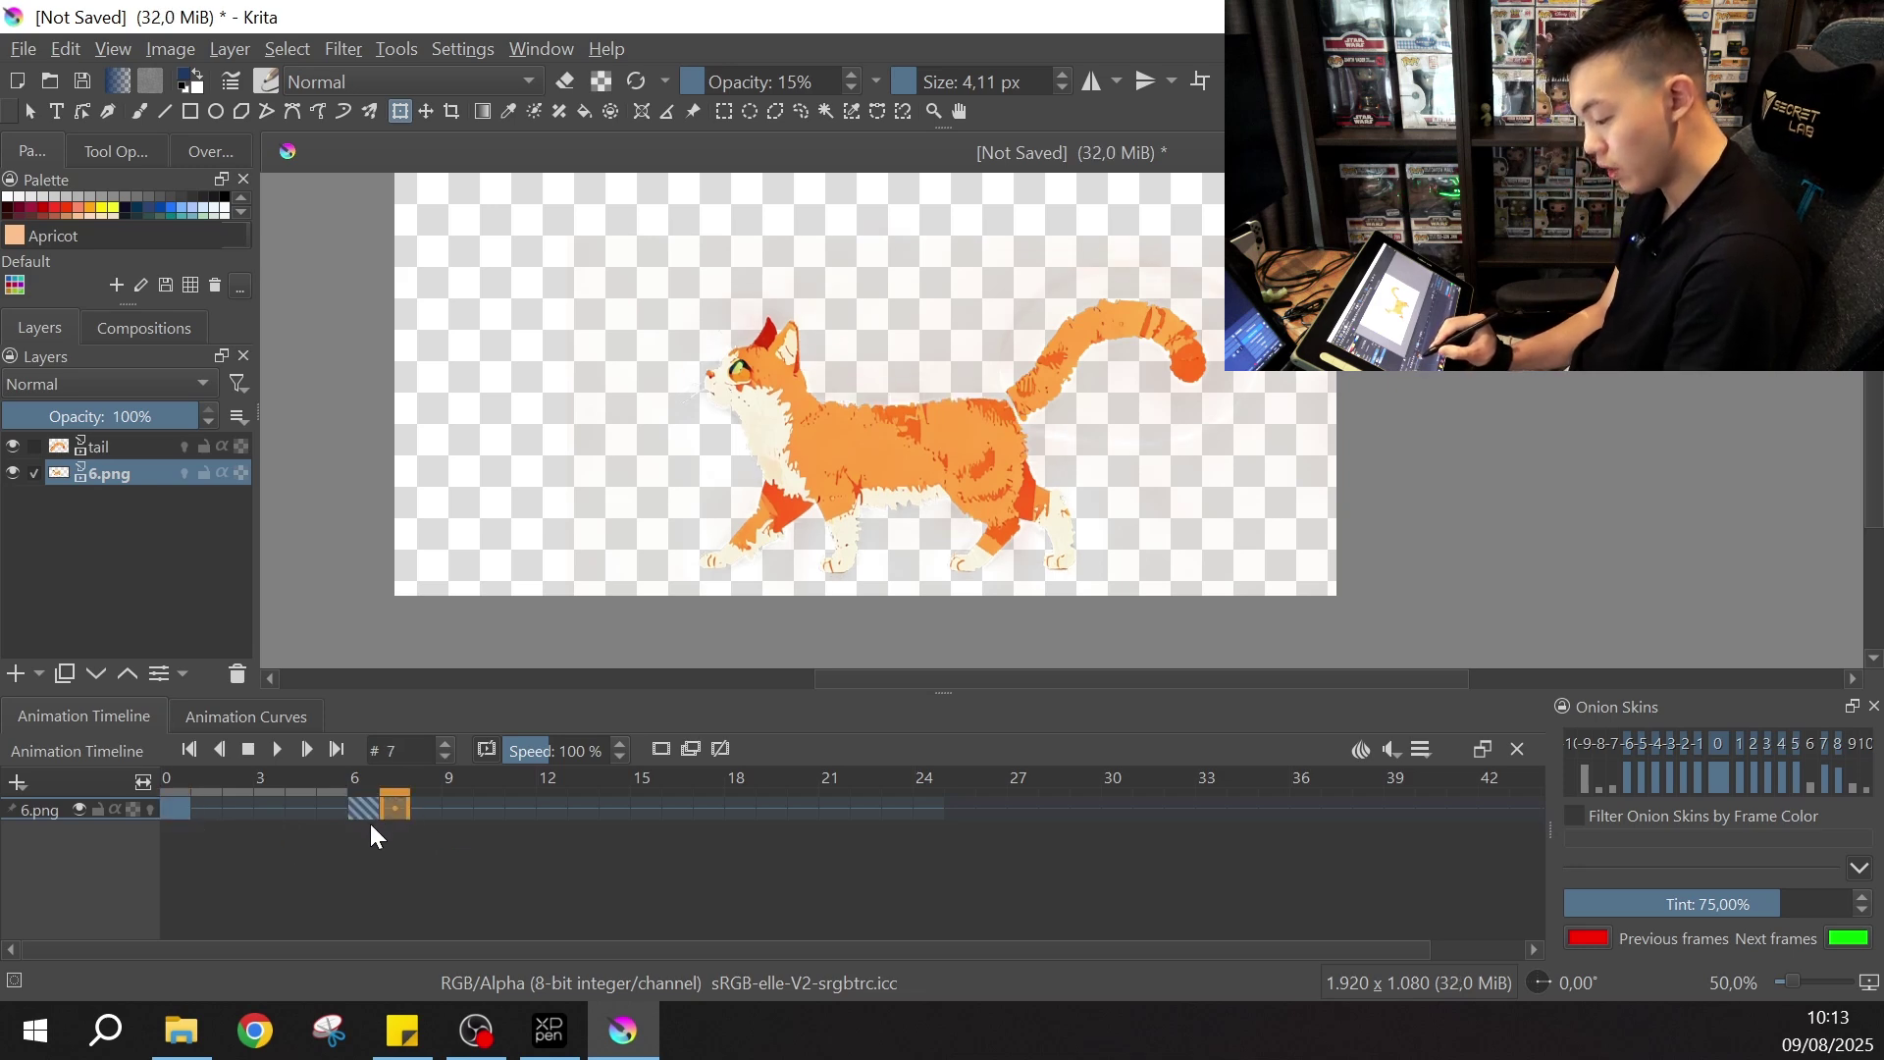
left_click(179, 809)
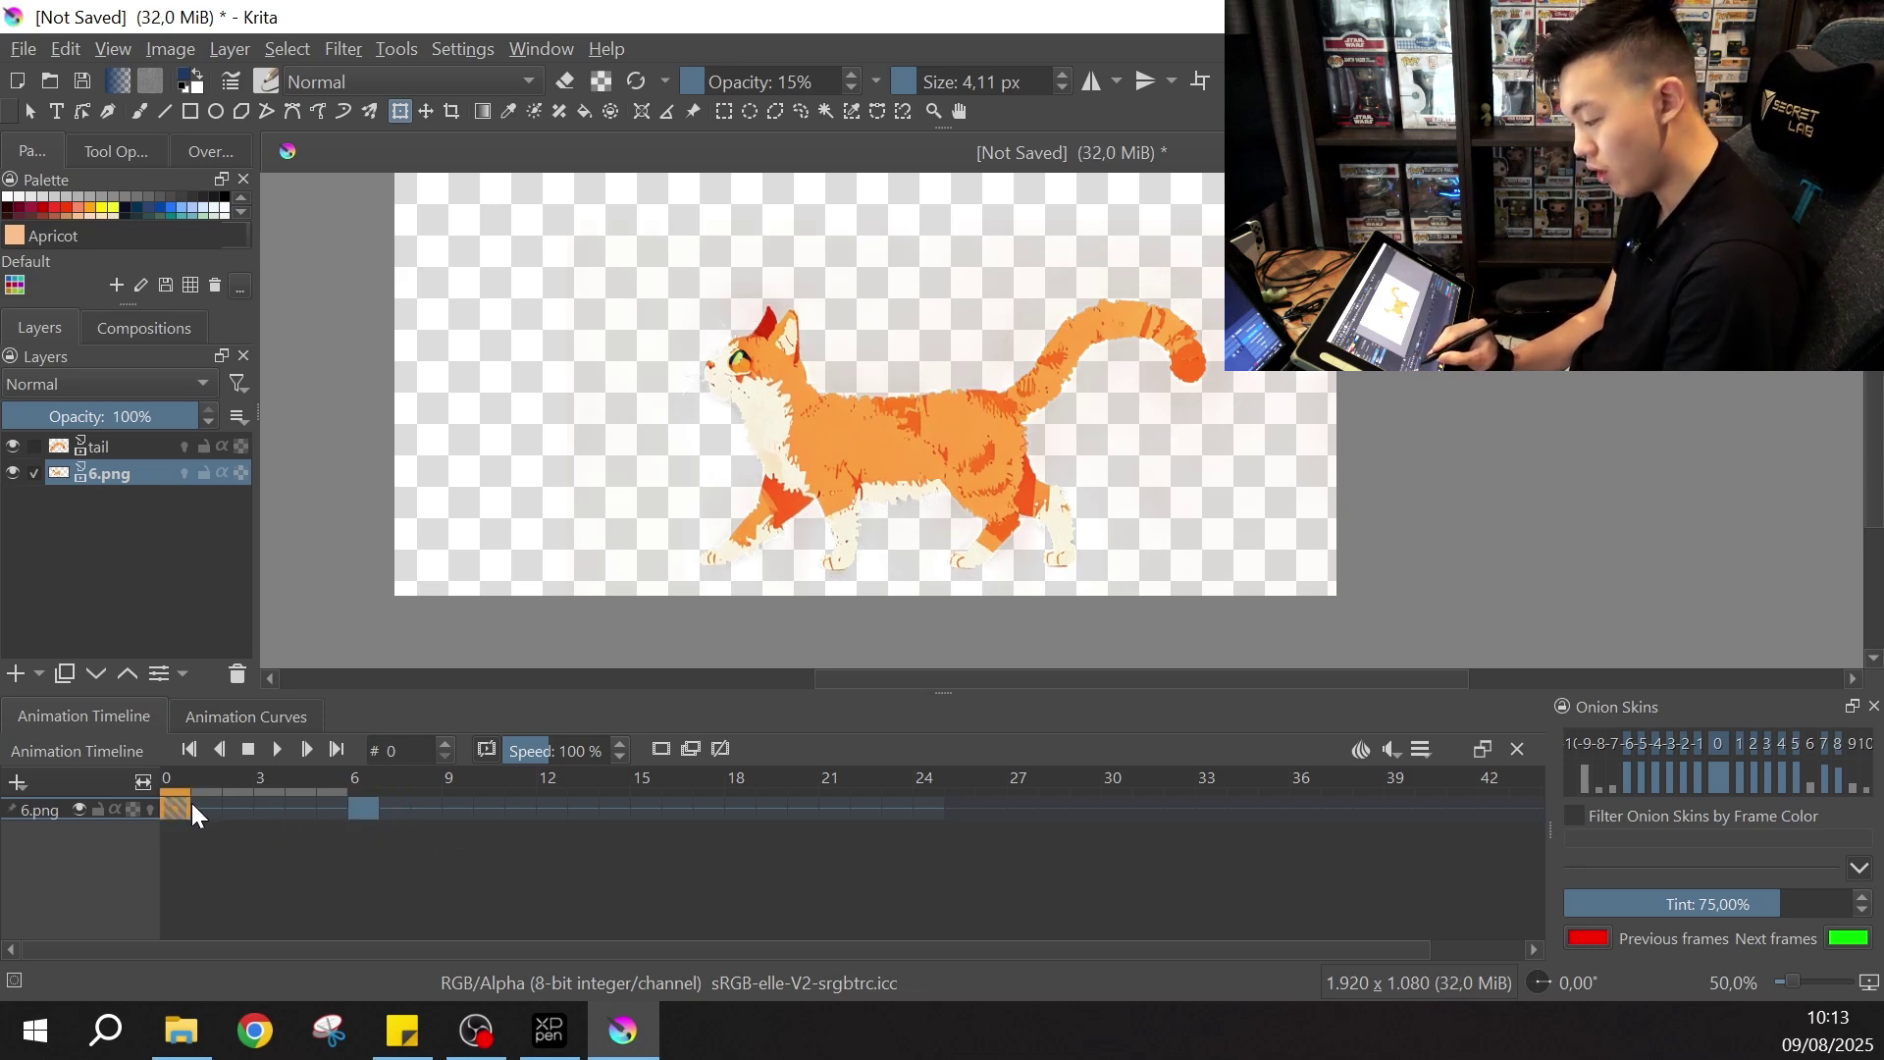
left_click(362, 809)
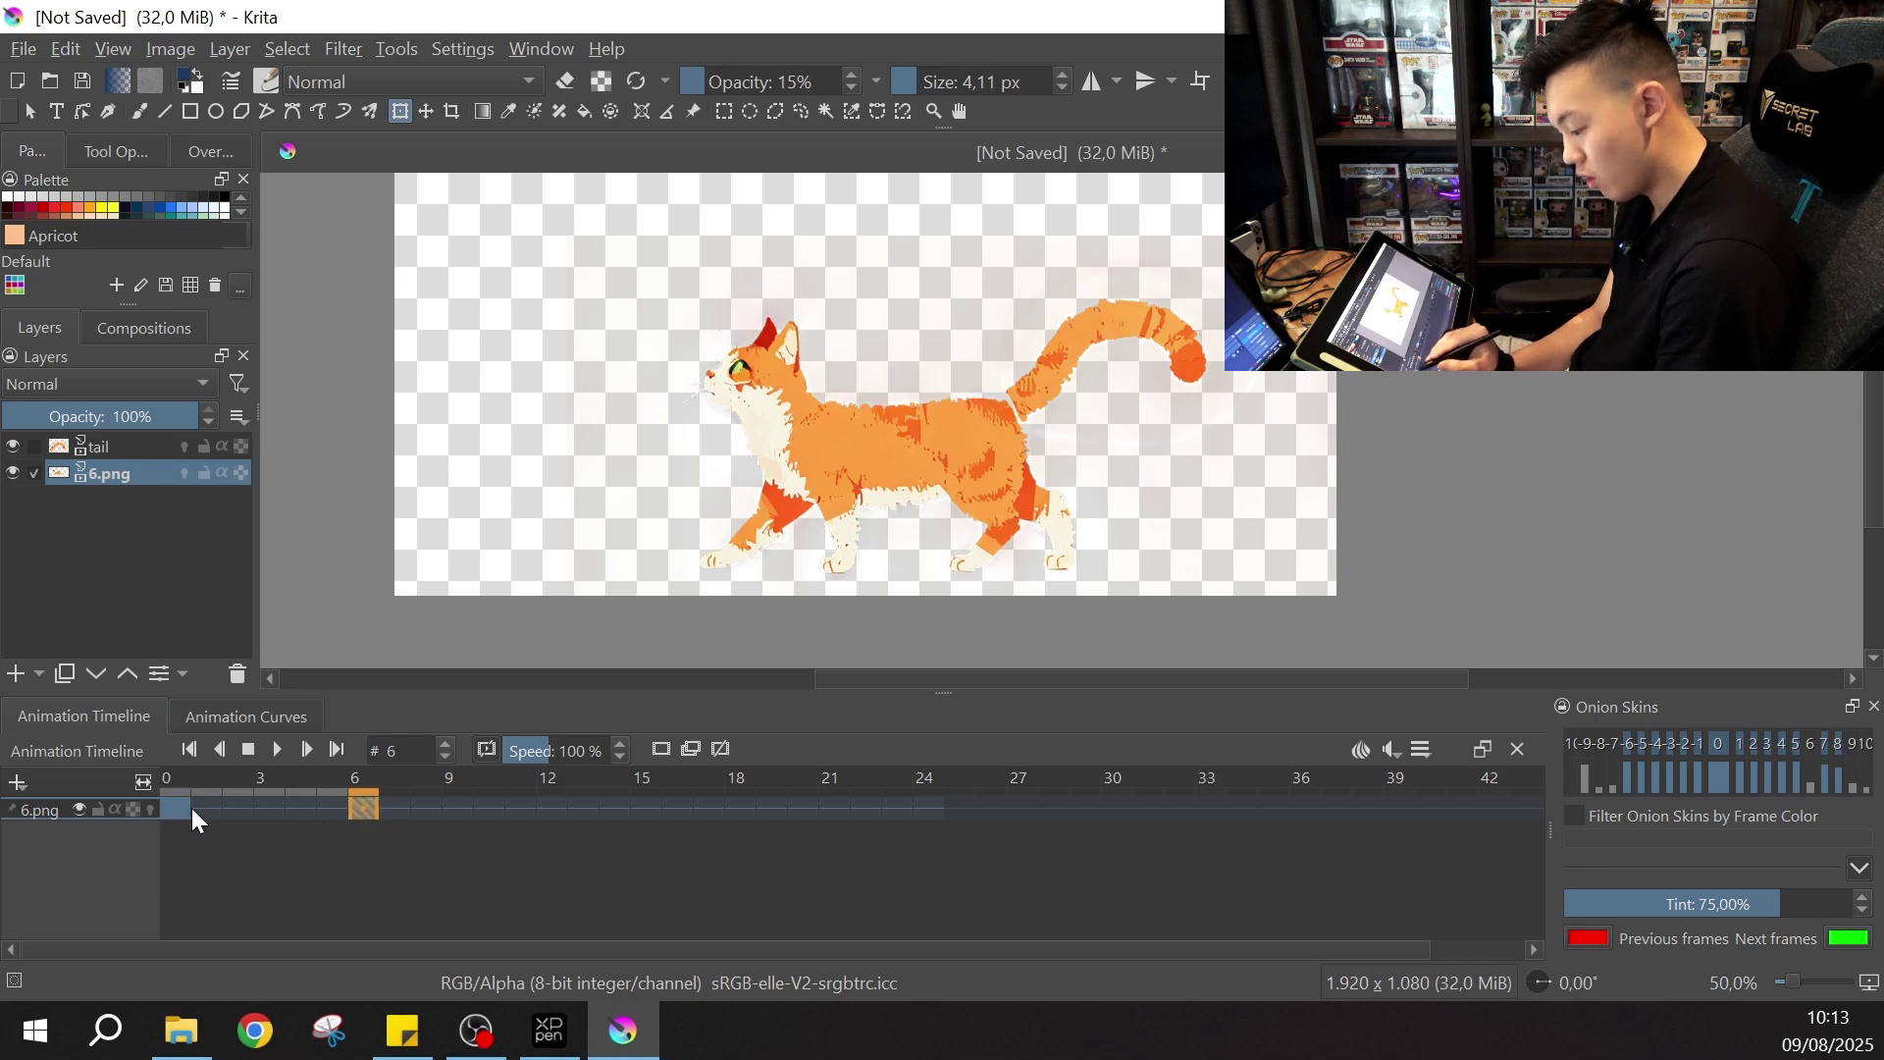
left_click(189, 808)
left_click(362, 812)
left_click(190, 810)
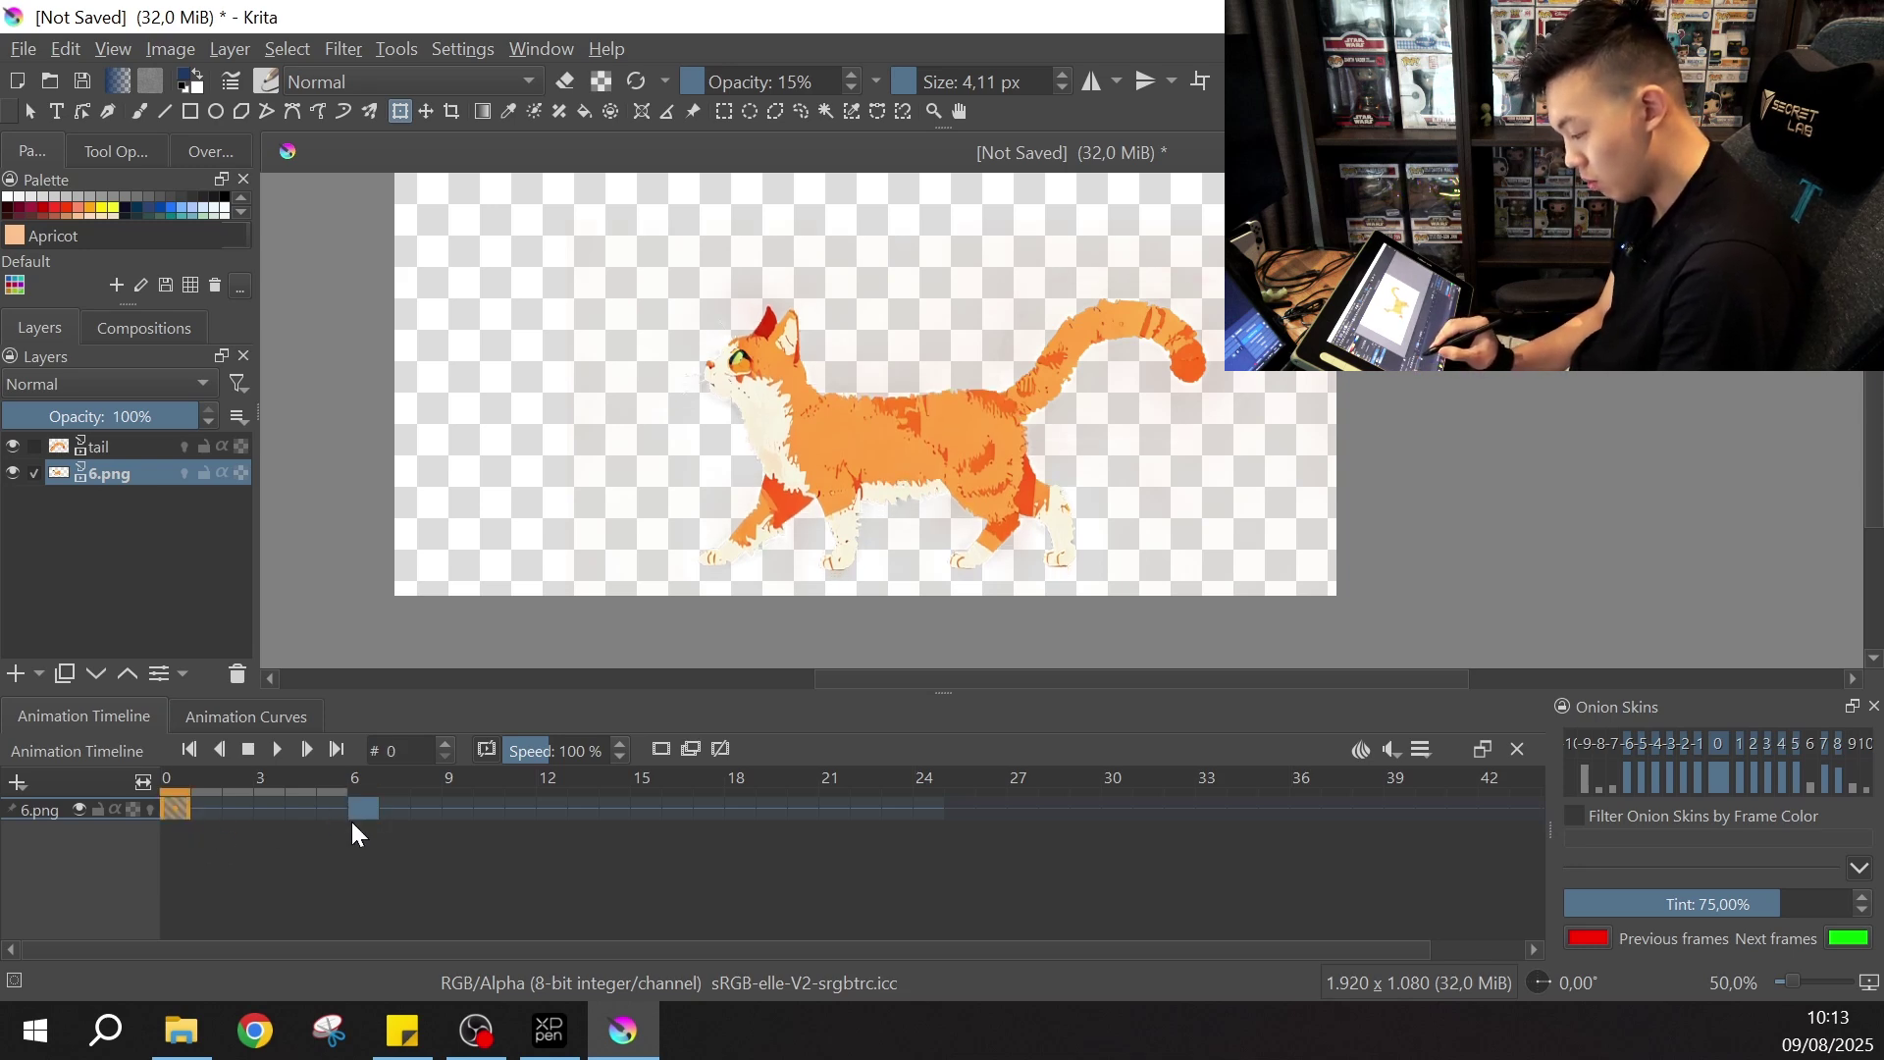
left_click(353, 813)
left_click(353, 813)
left_click(180, 805)
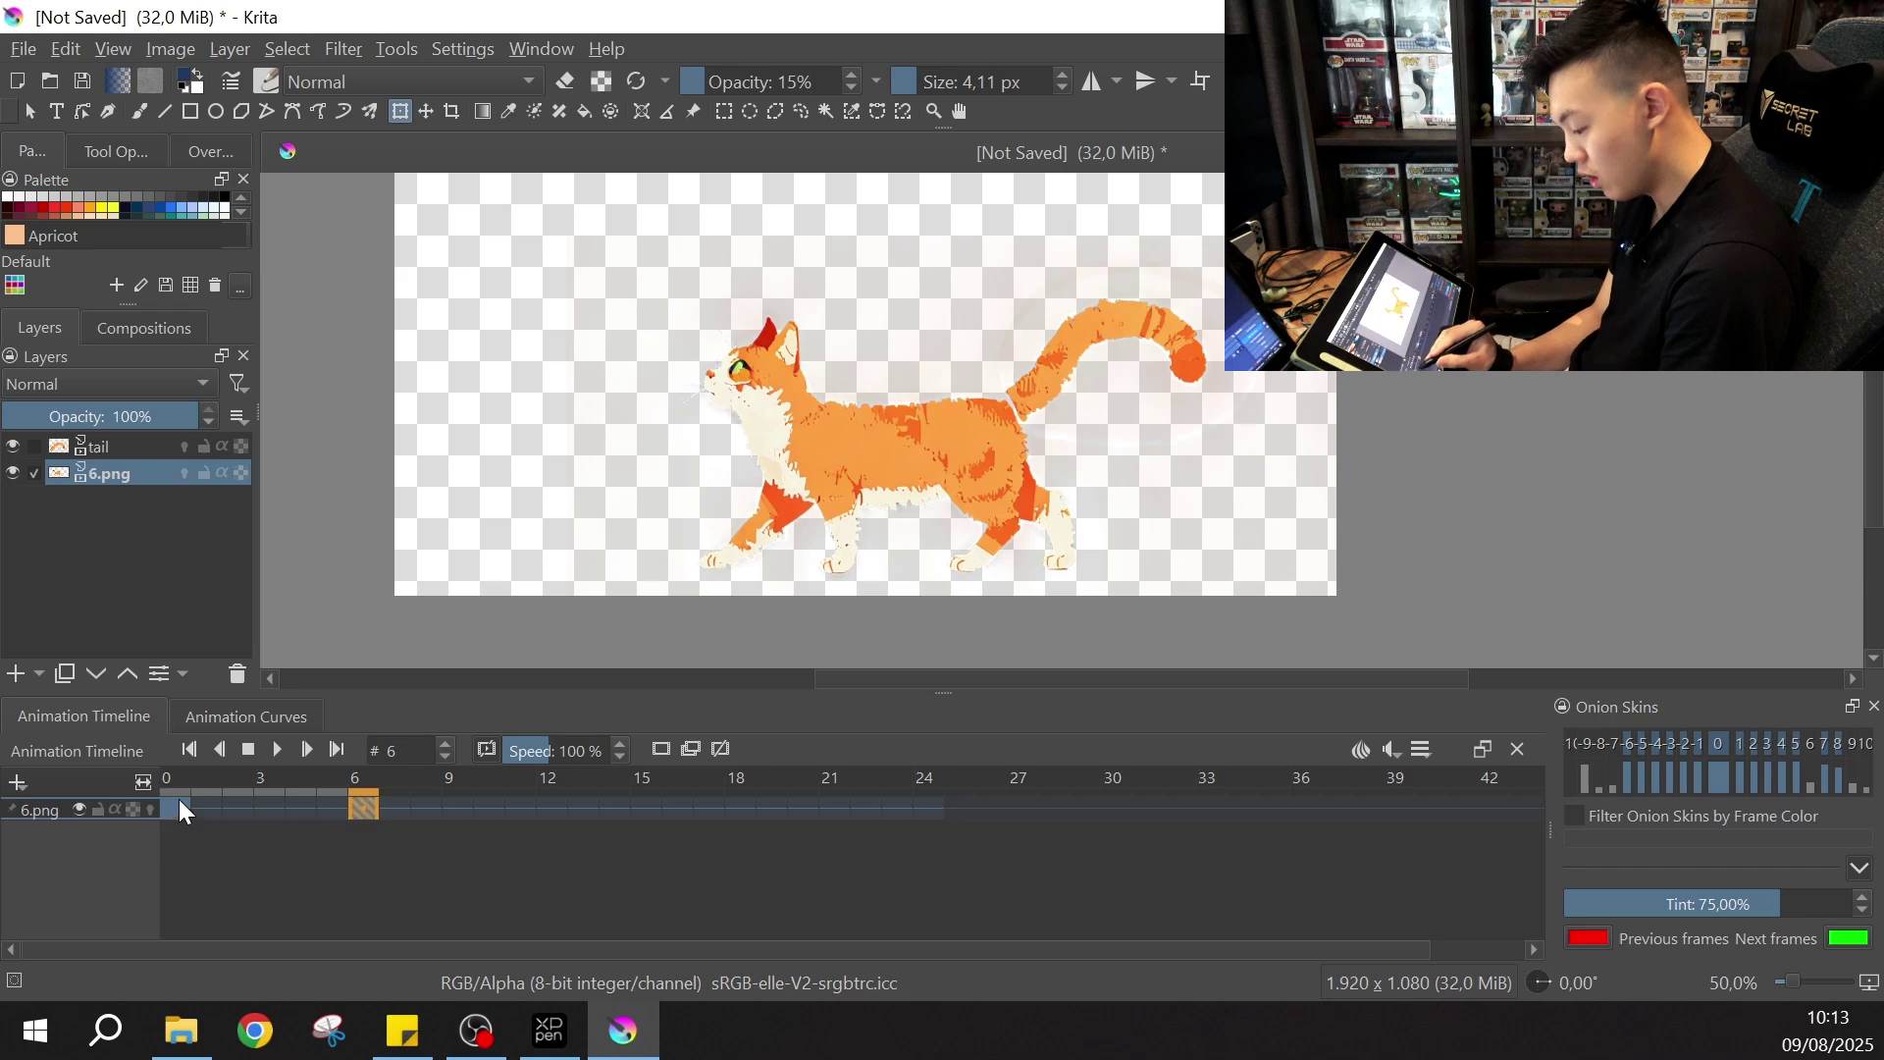
left_click(365, 815)
- Look through frames 12, 18 and 24 of the 6.png layer, and recheck frames 0 and 6
left_click(551, 809)
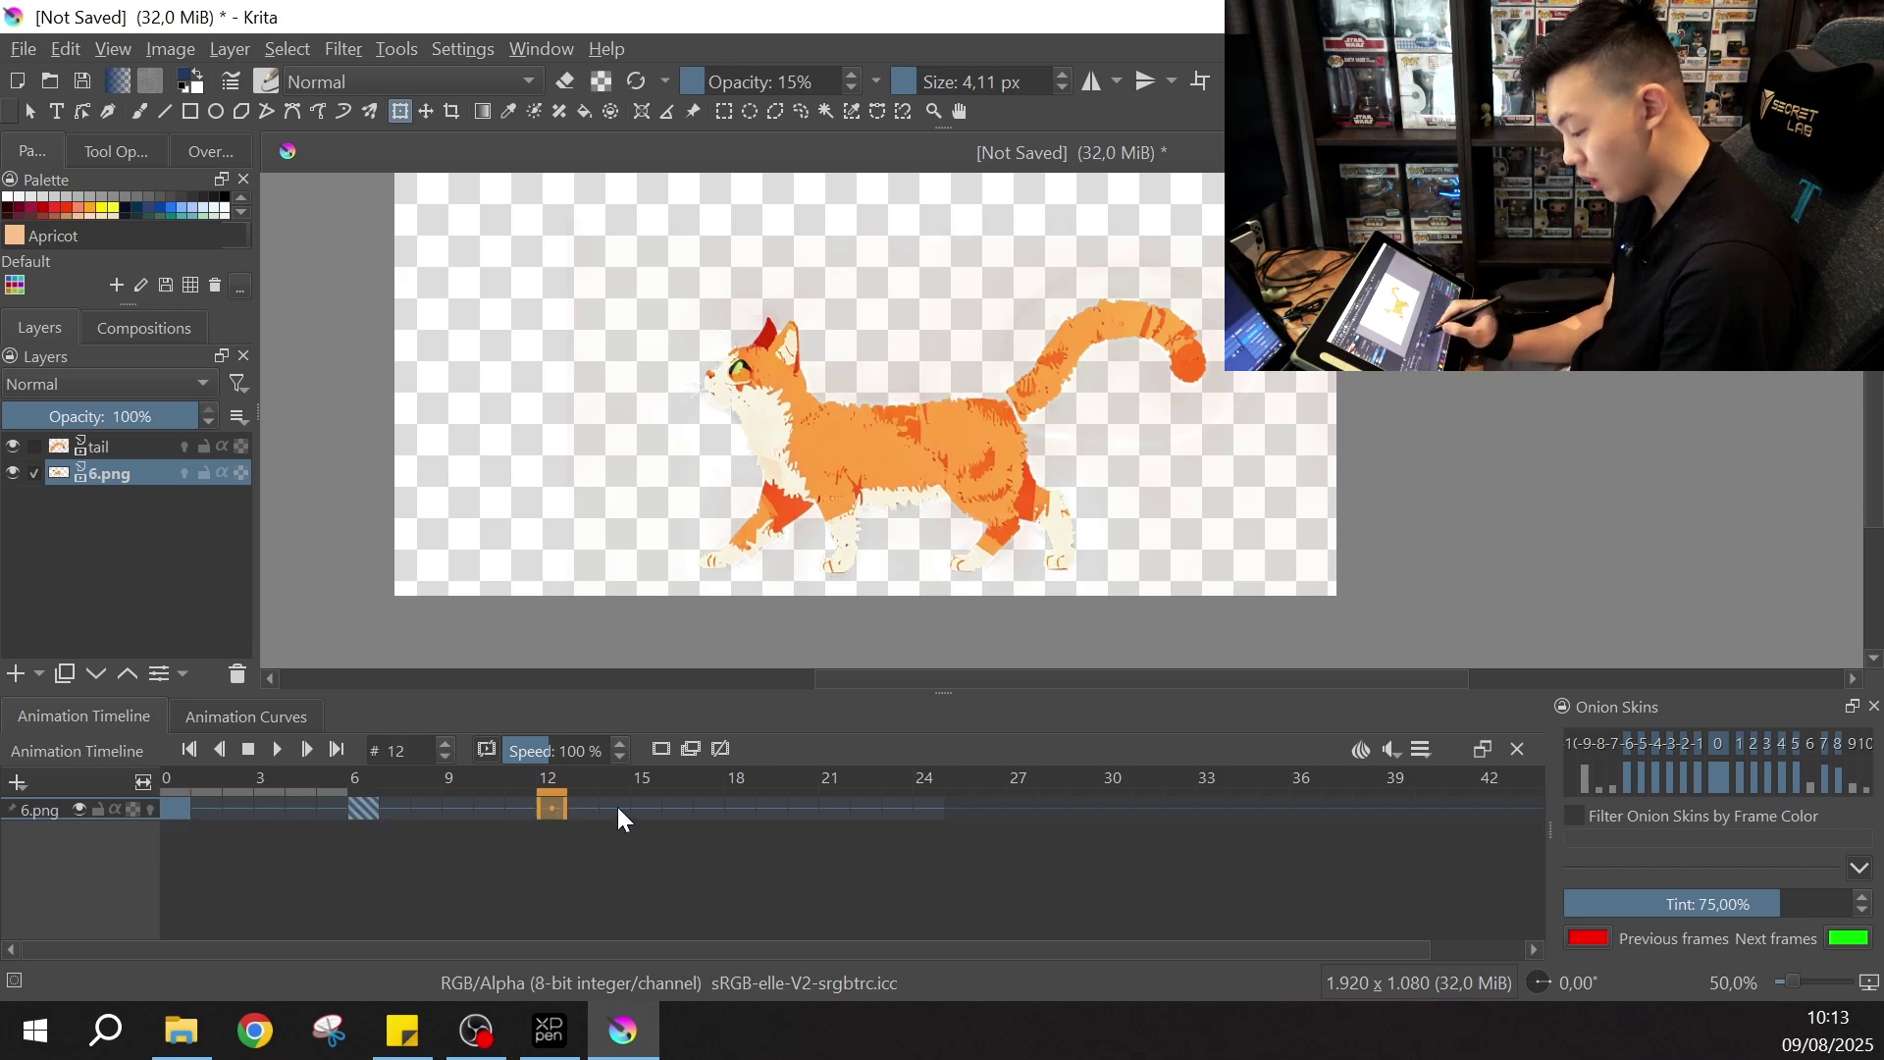
left_click(738, 810)
left_click(930, 810)
left_click(552, 810)
left_click(741, 809)
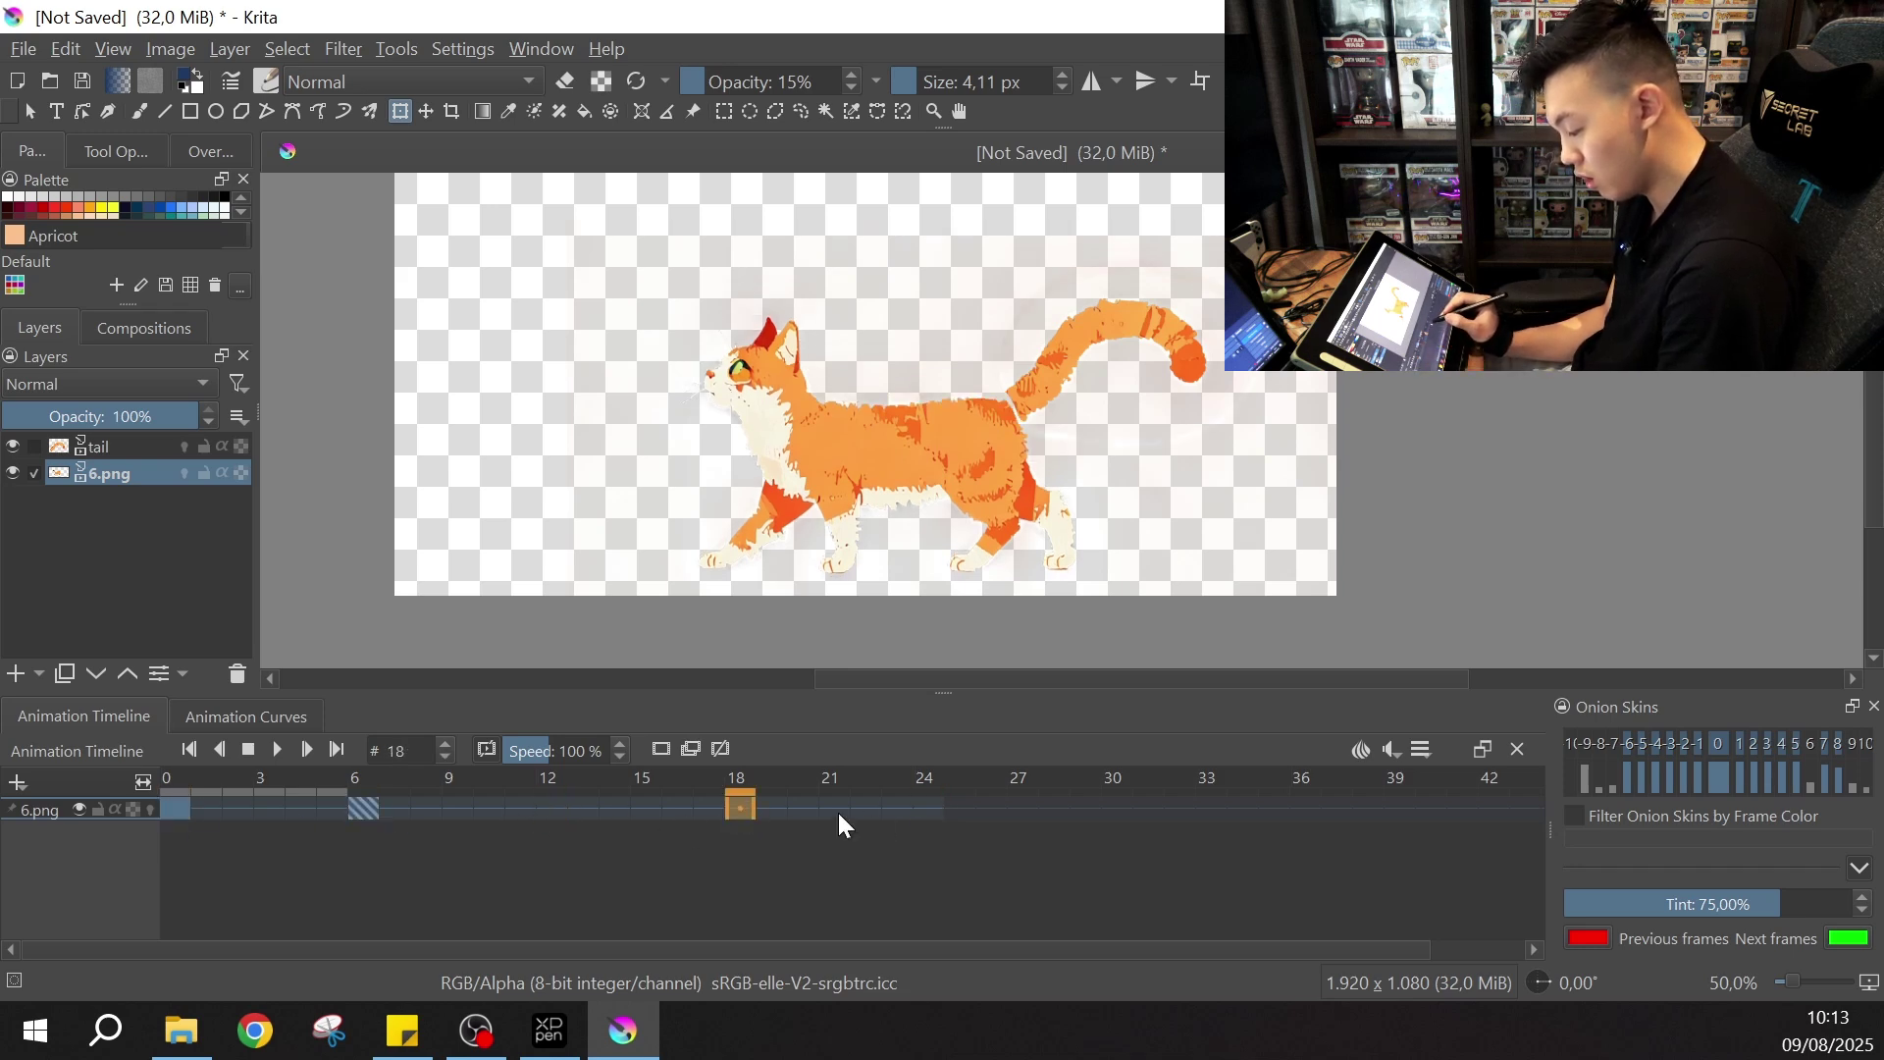
left_click(928, 809)
left_click(182, 814)
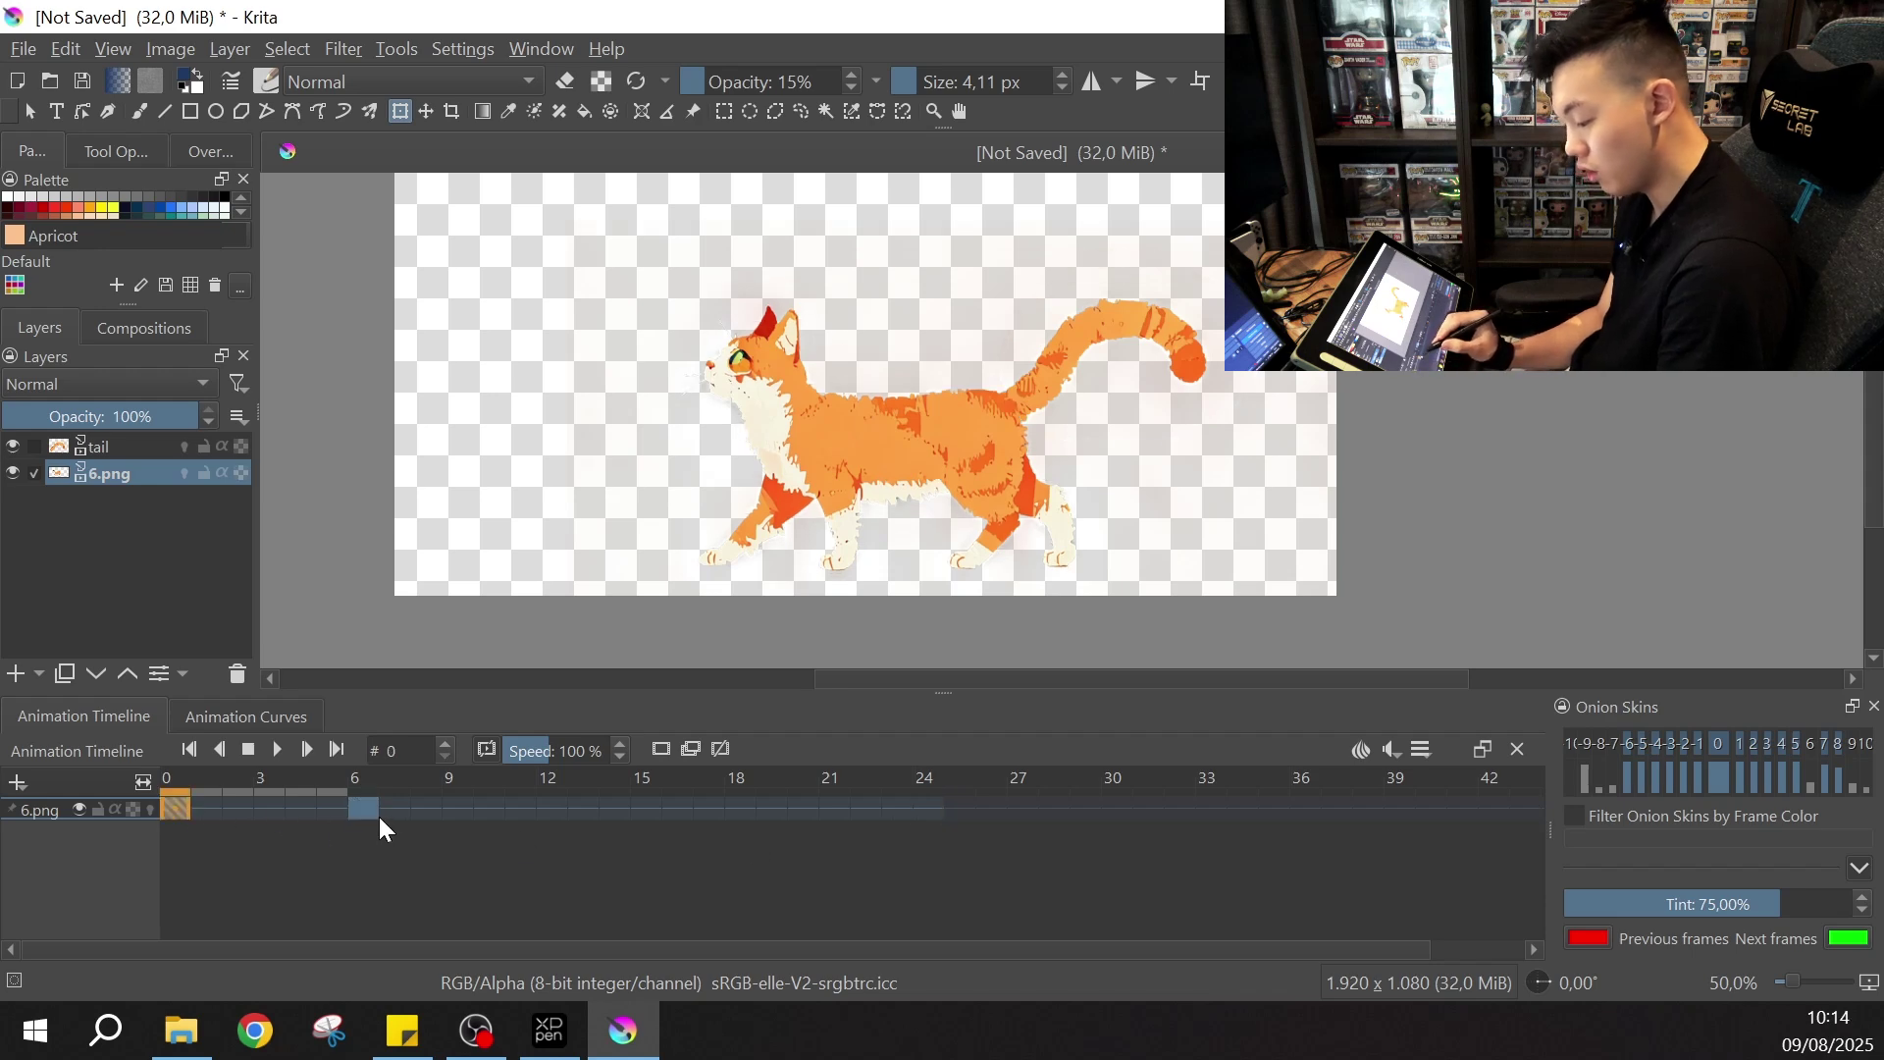
left_click(374, 811)
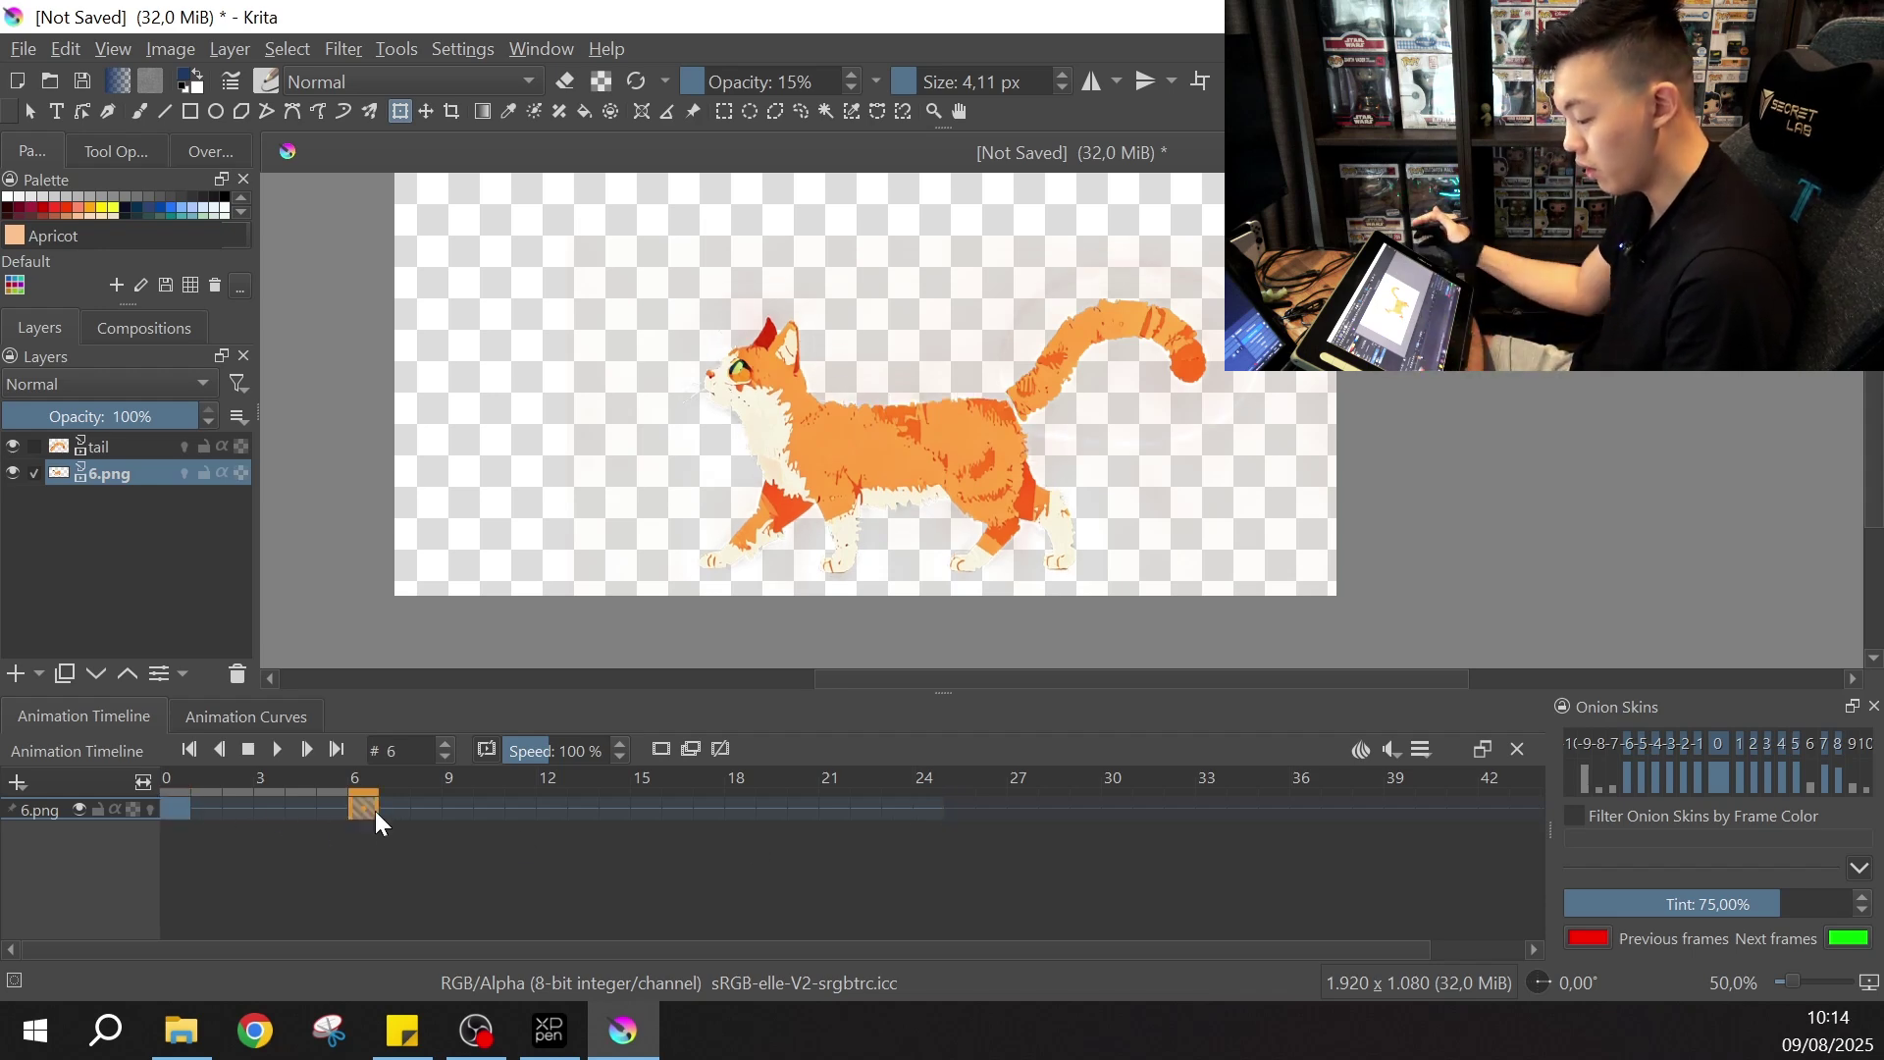
- Rotate the tail layer slightly counter-clockwise at frame 6, reposition its base against the body, and compare it with frame 0
key("1")
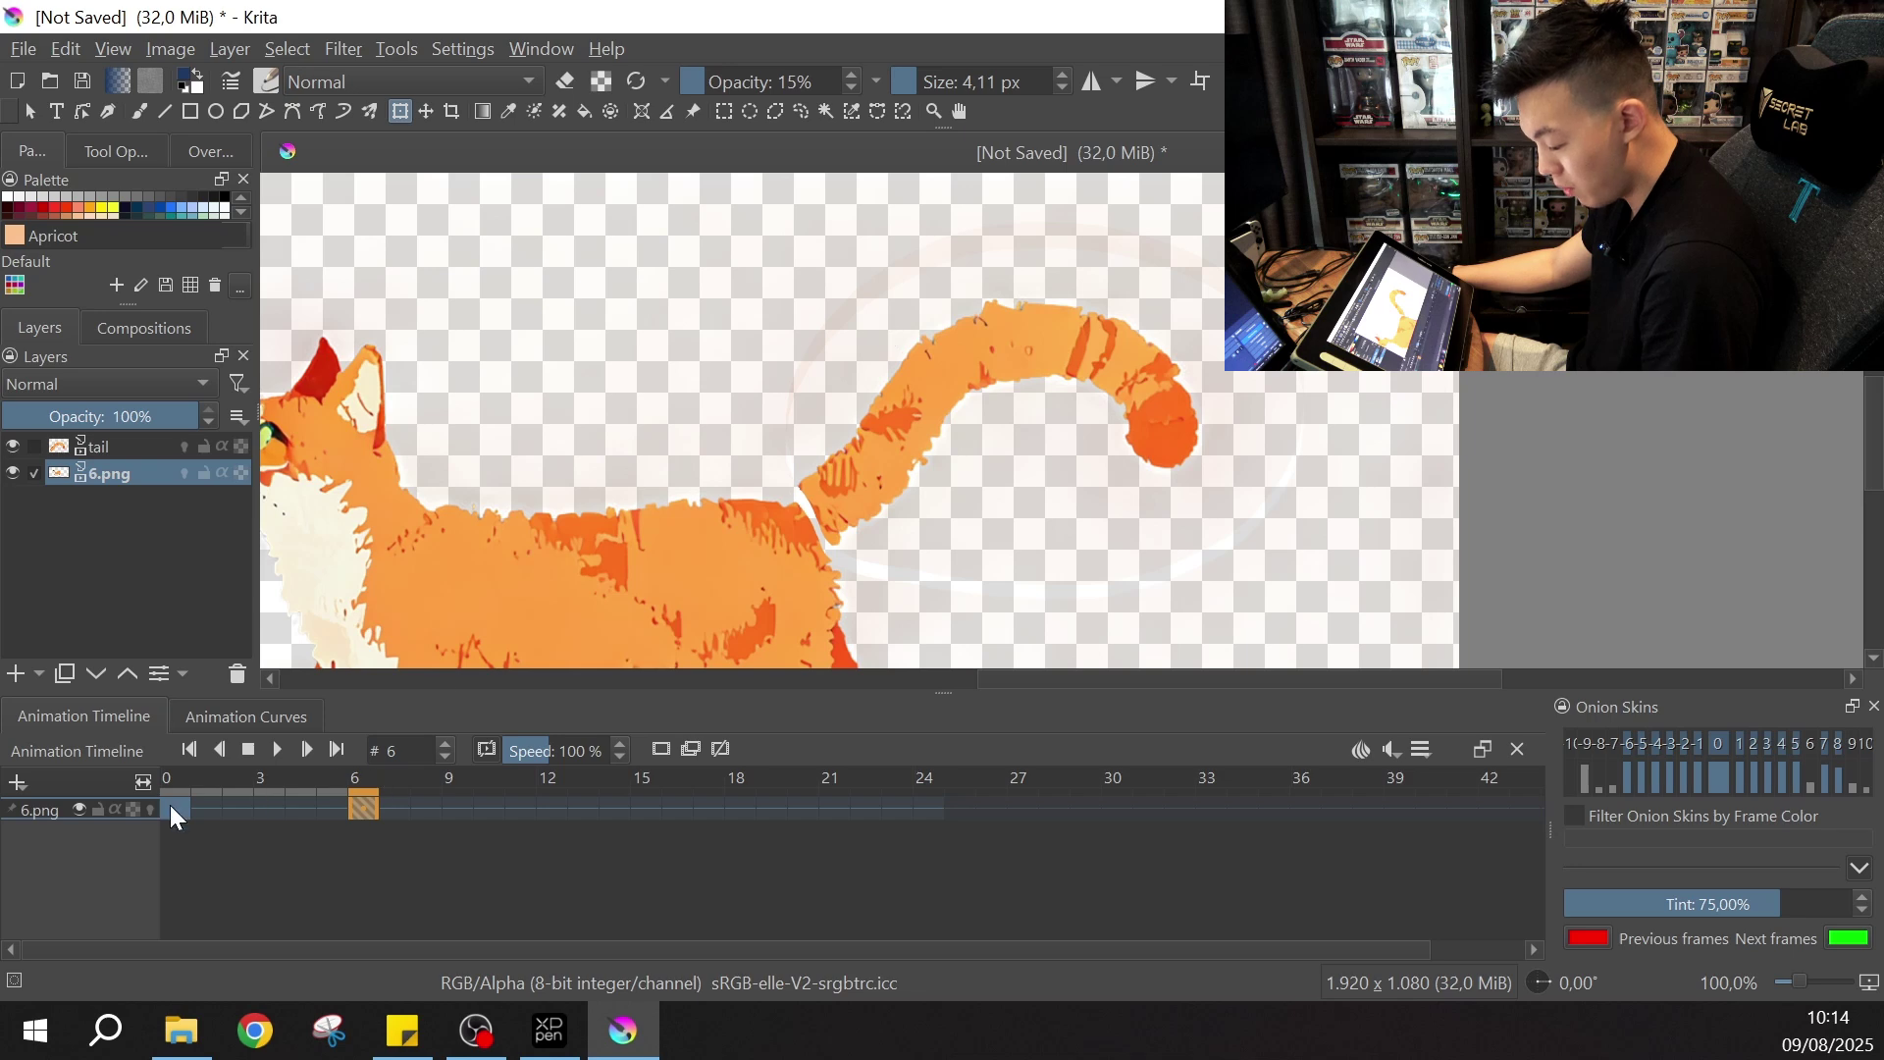
key("Page_Up")
key("minus")
key("e")
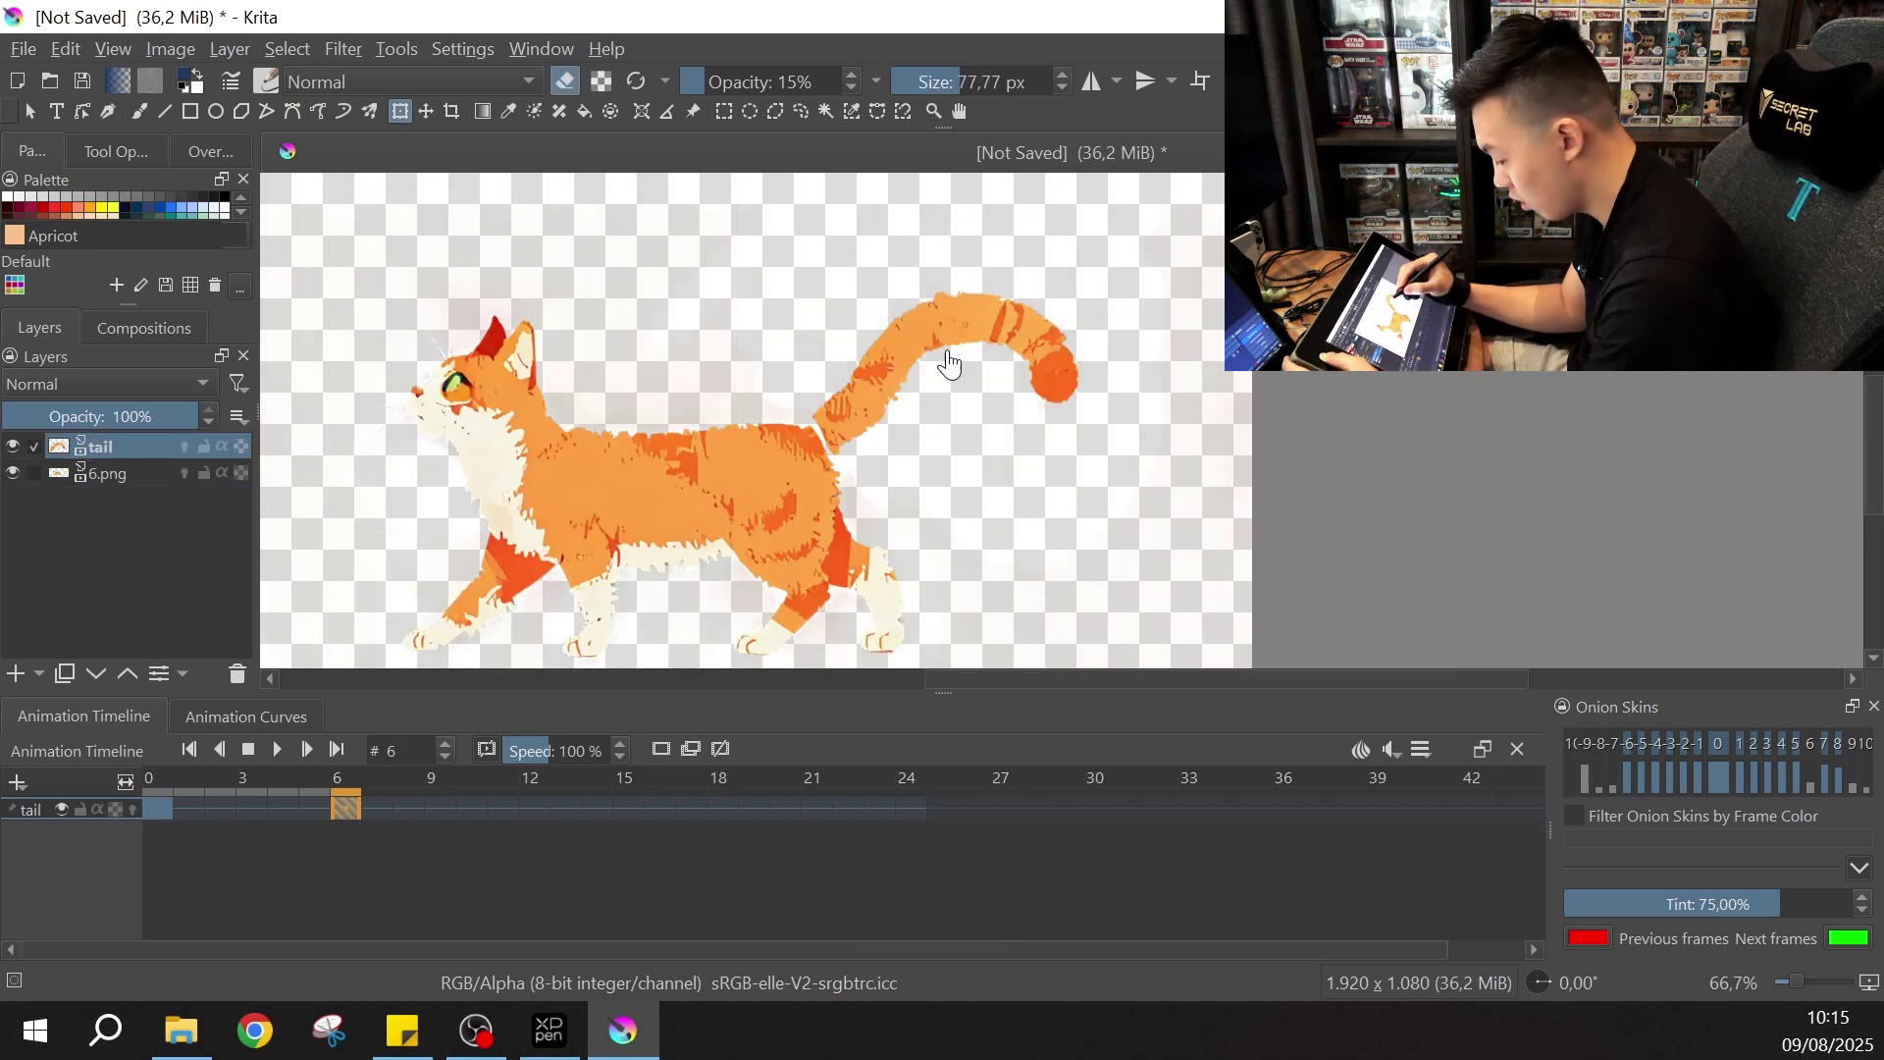
key("ctrl+t")
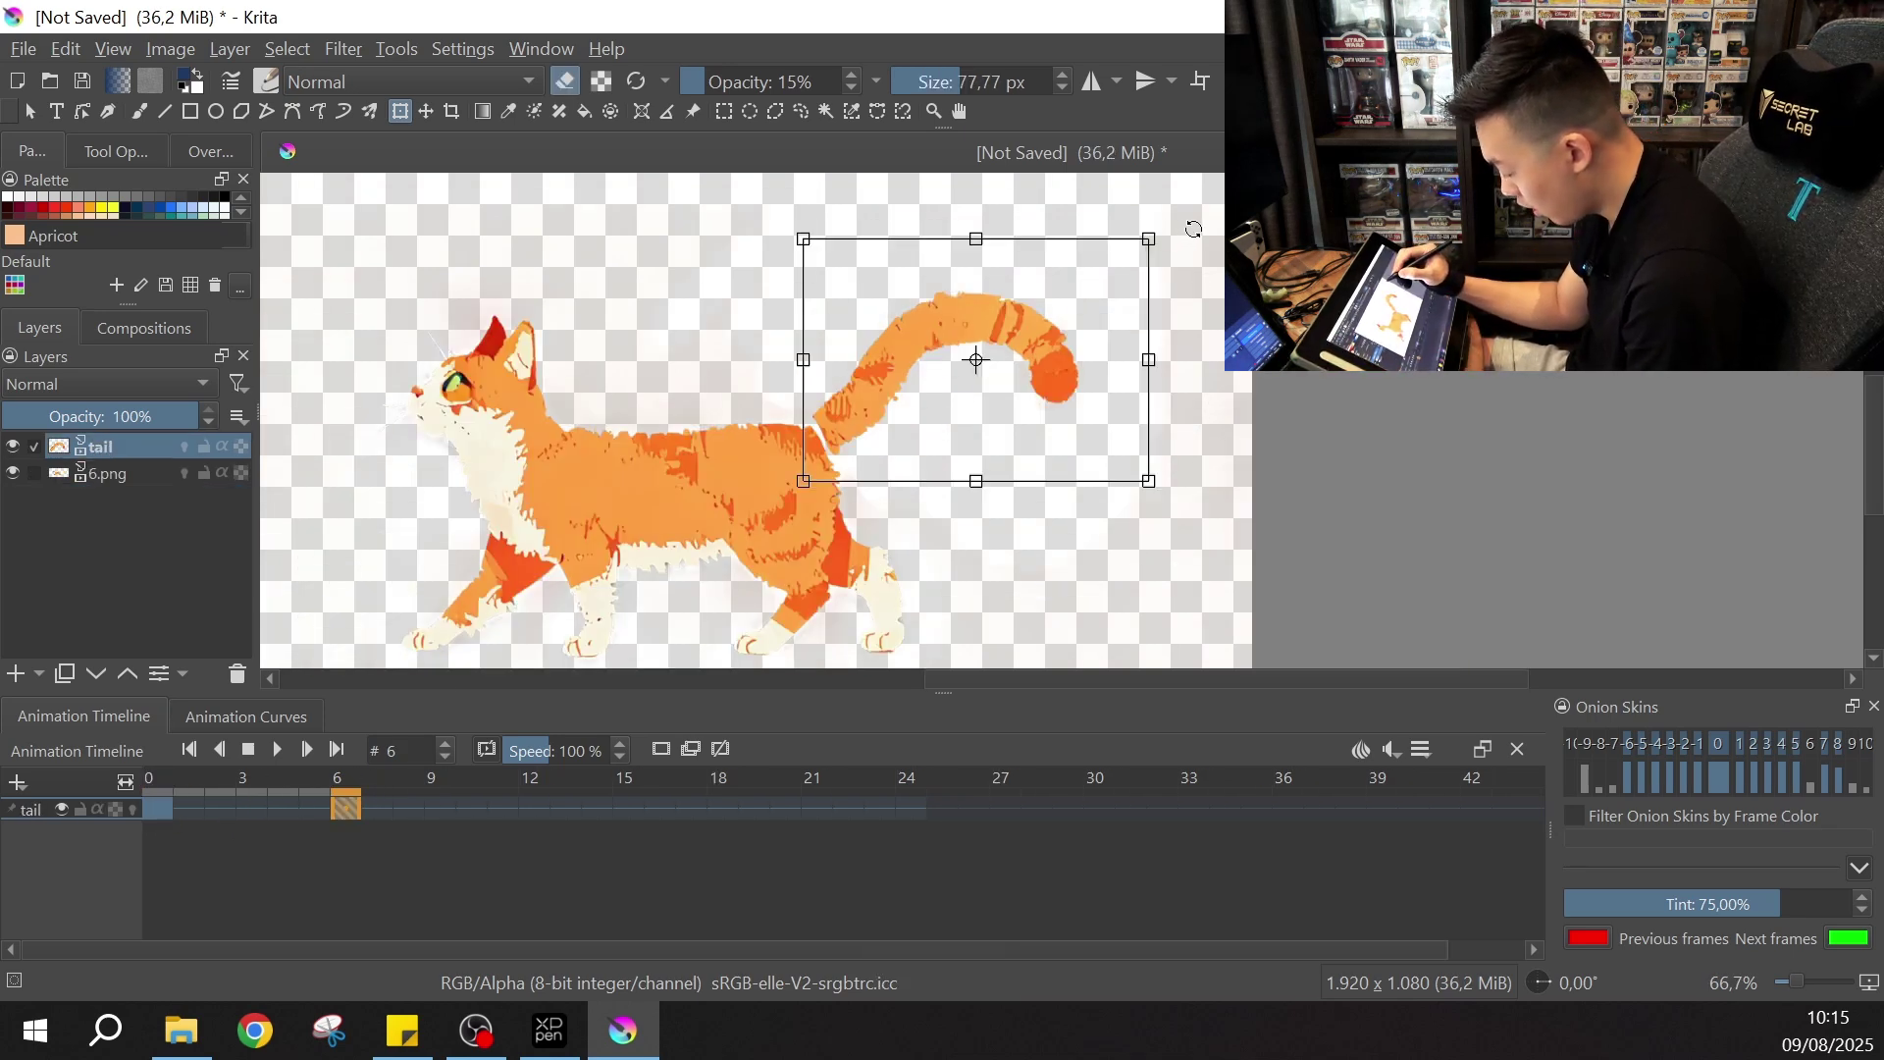
left_click_drag(1193, 229, 1189, 177)
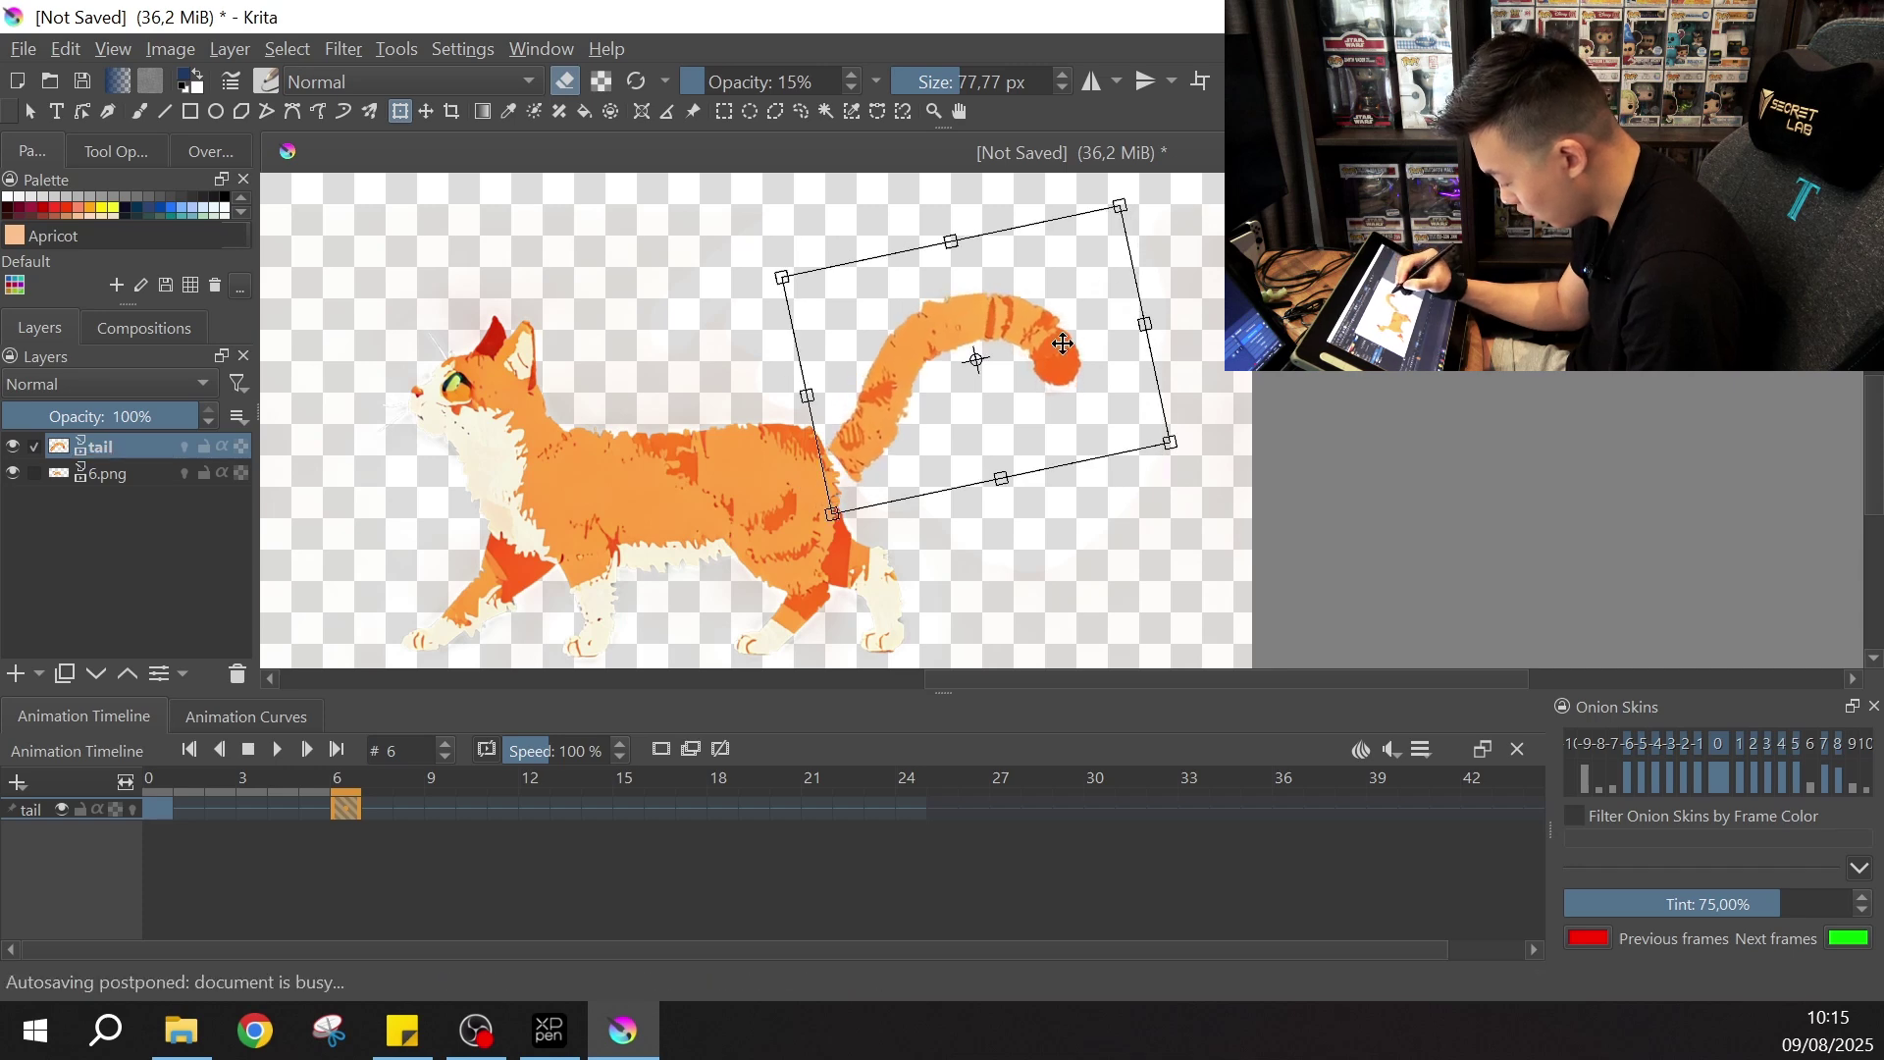
left_click_drag(1063, 344, 1045, 323)
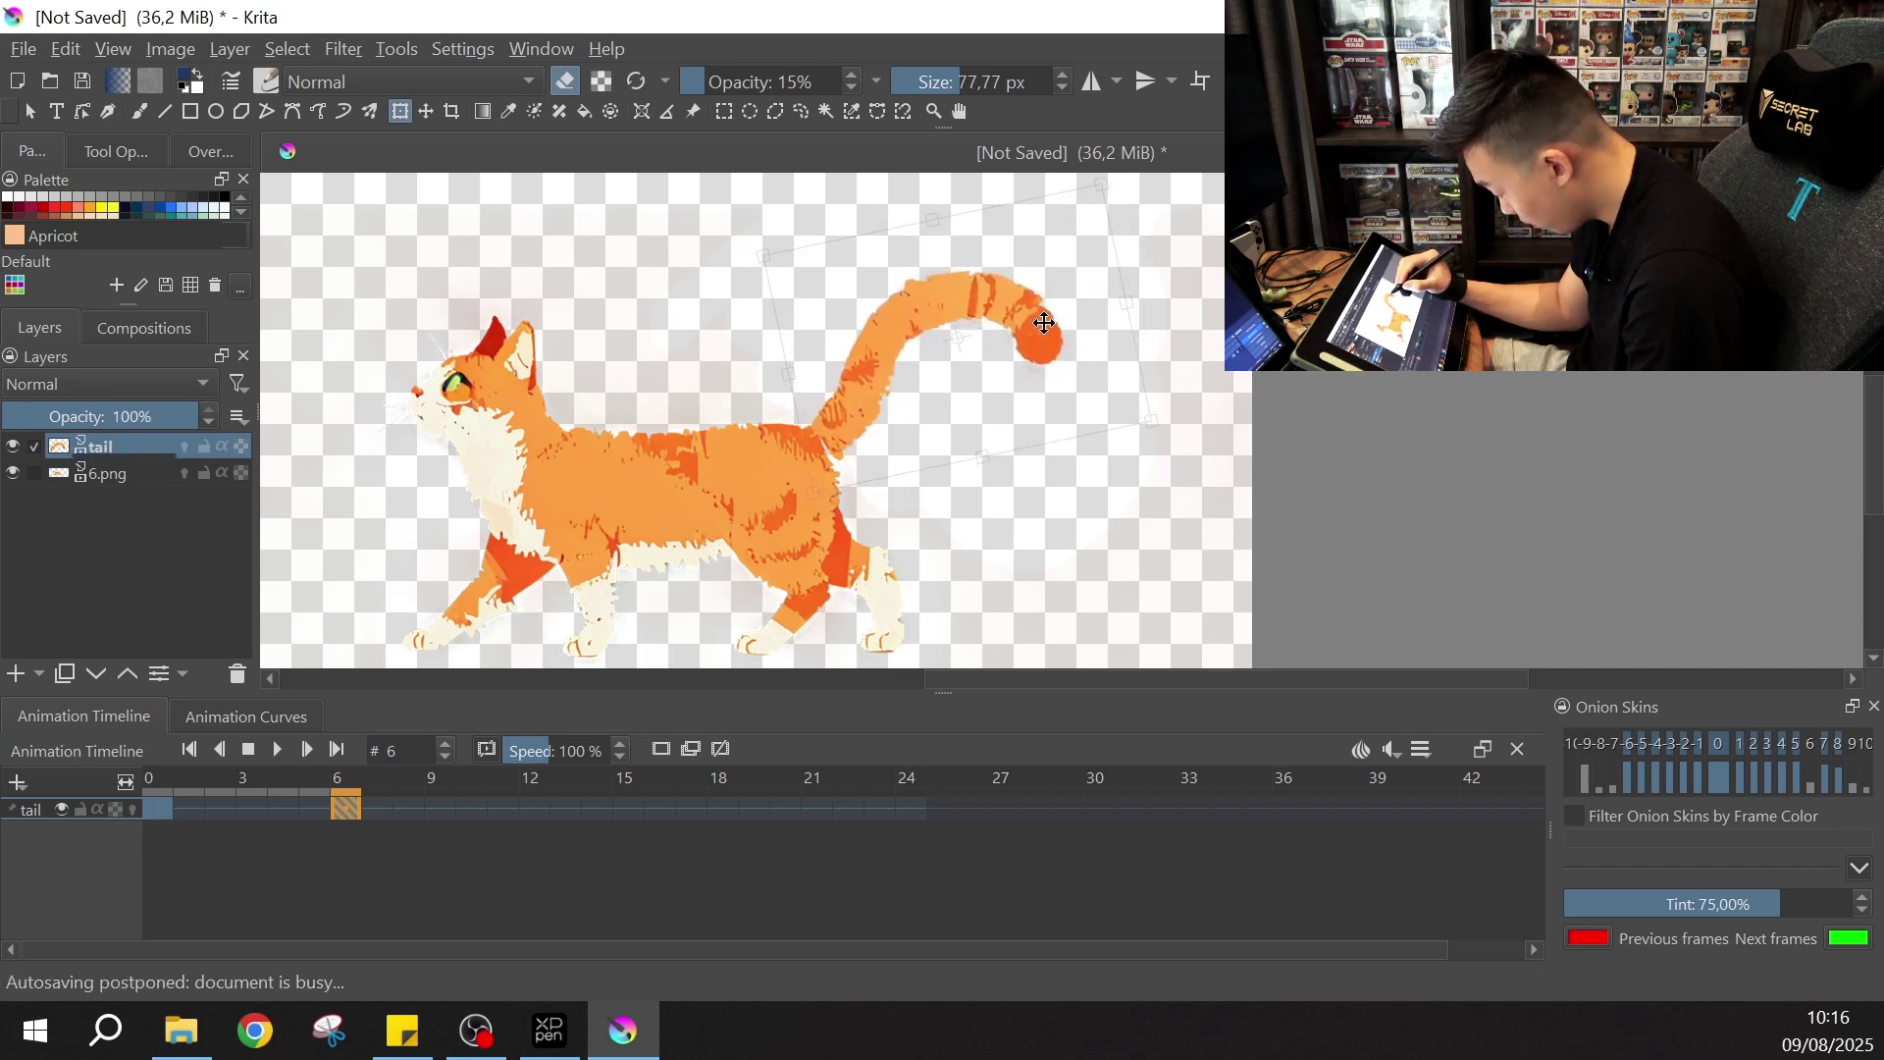
left_click(155, 813)
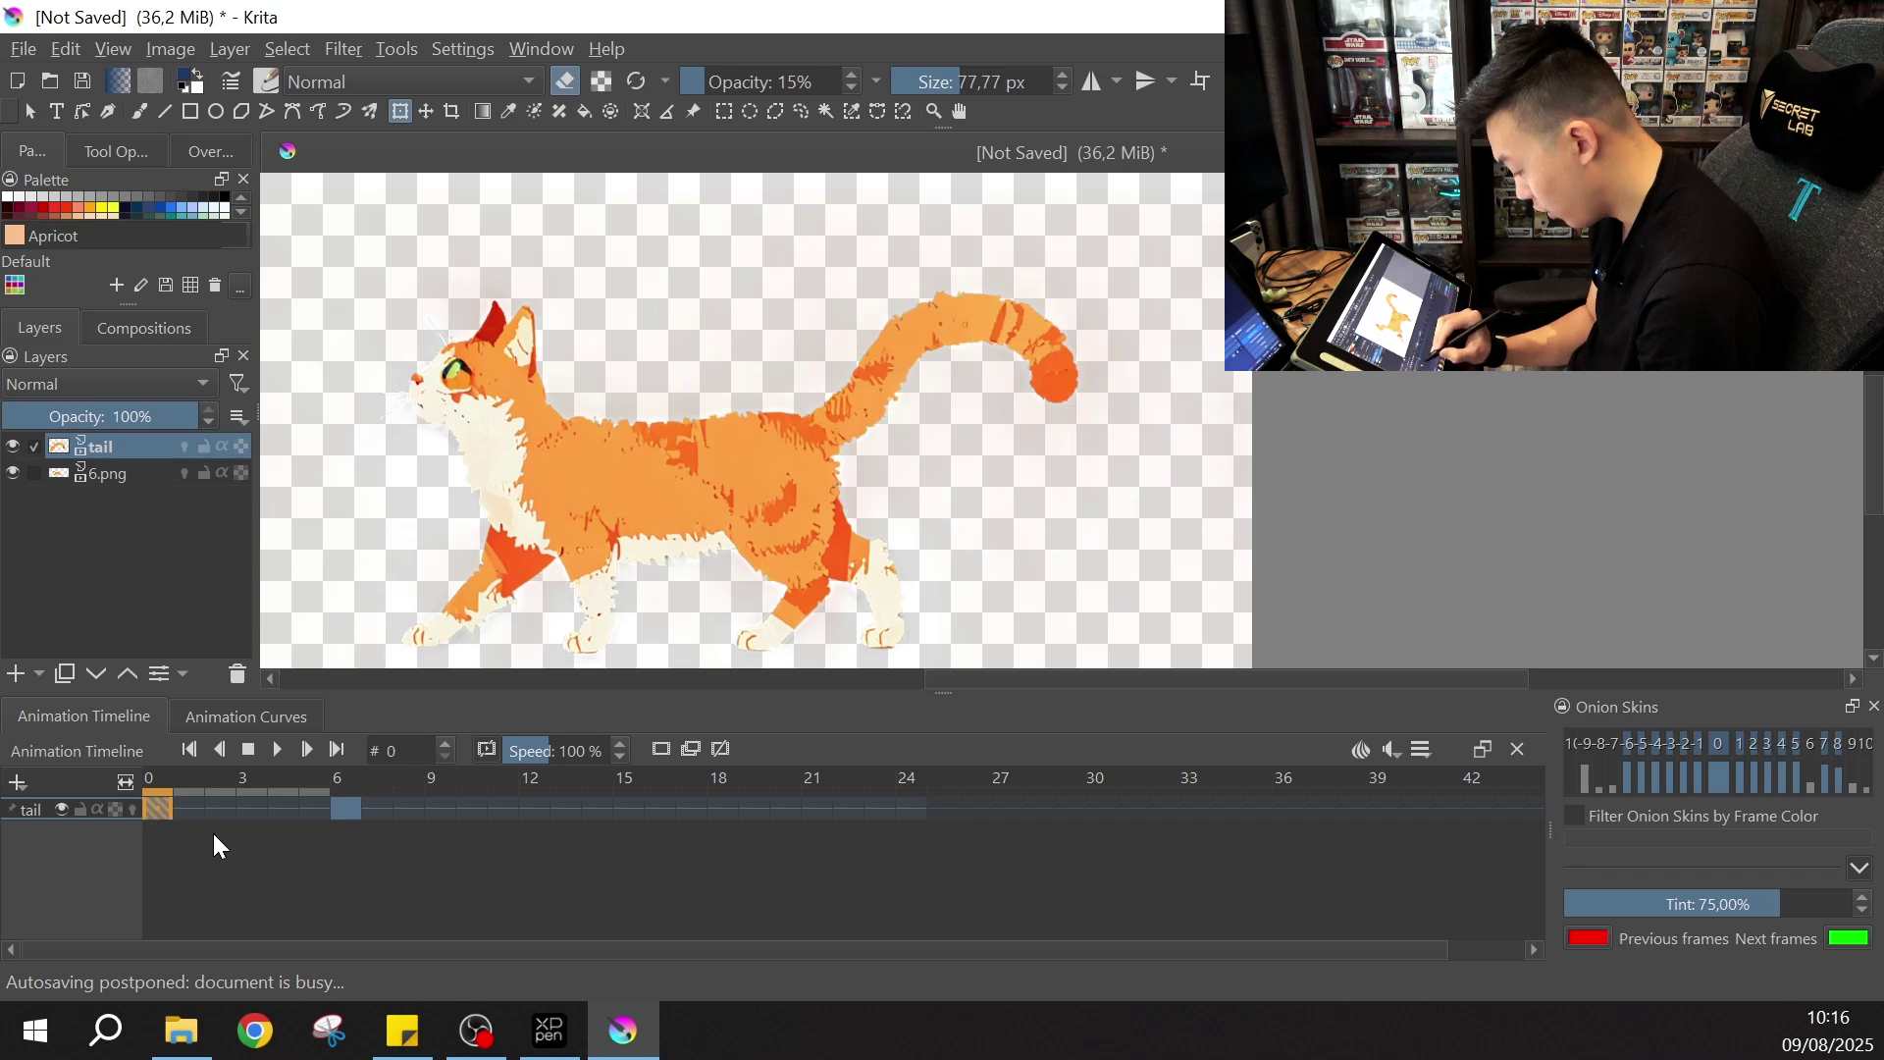
left_click(339, 815)
left_click(157, 811)
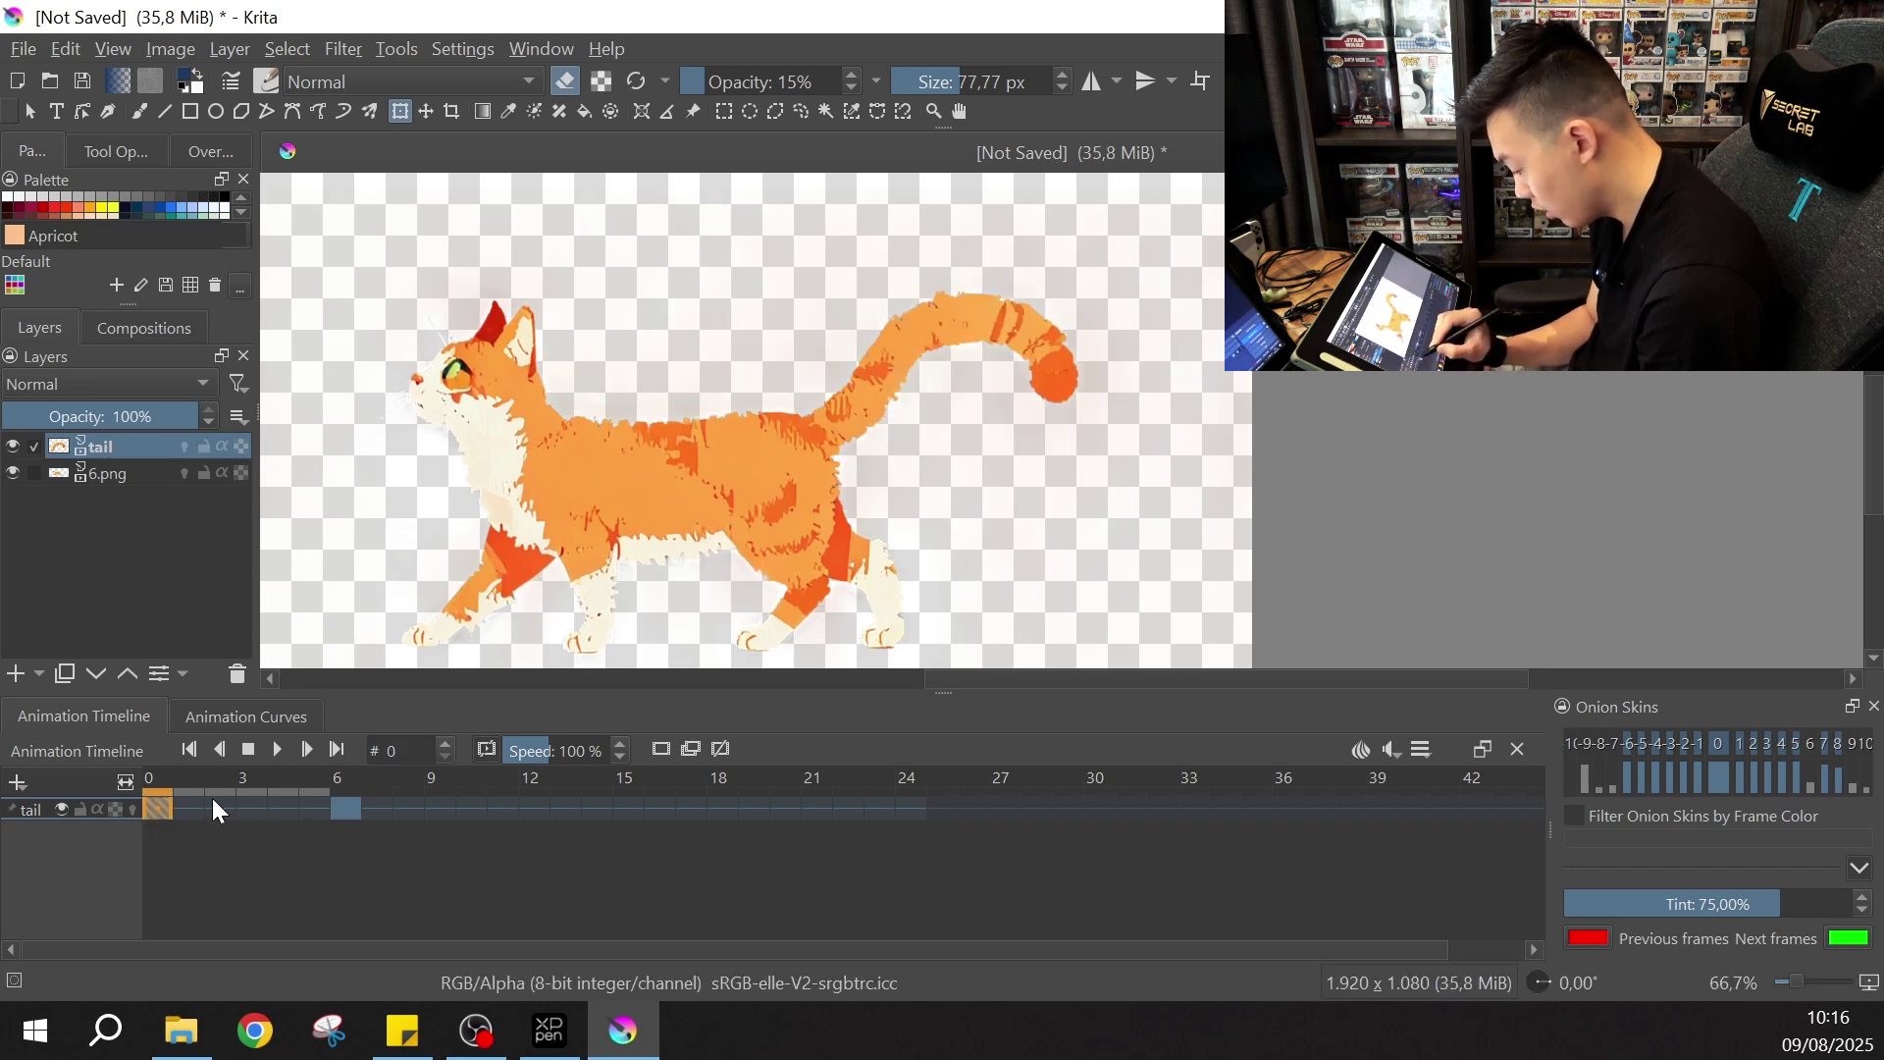
left_click(346, 809)
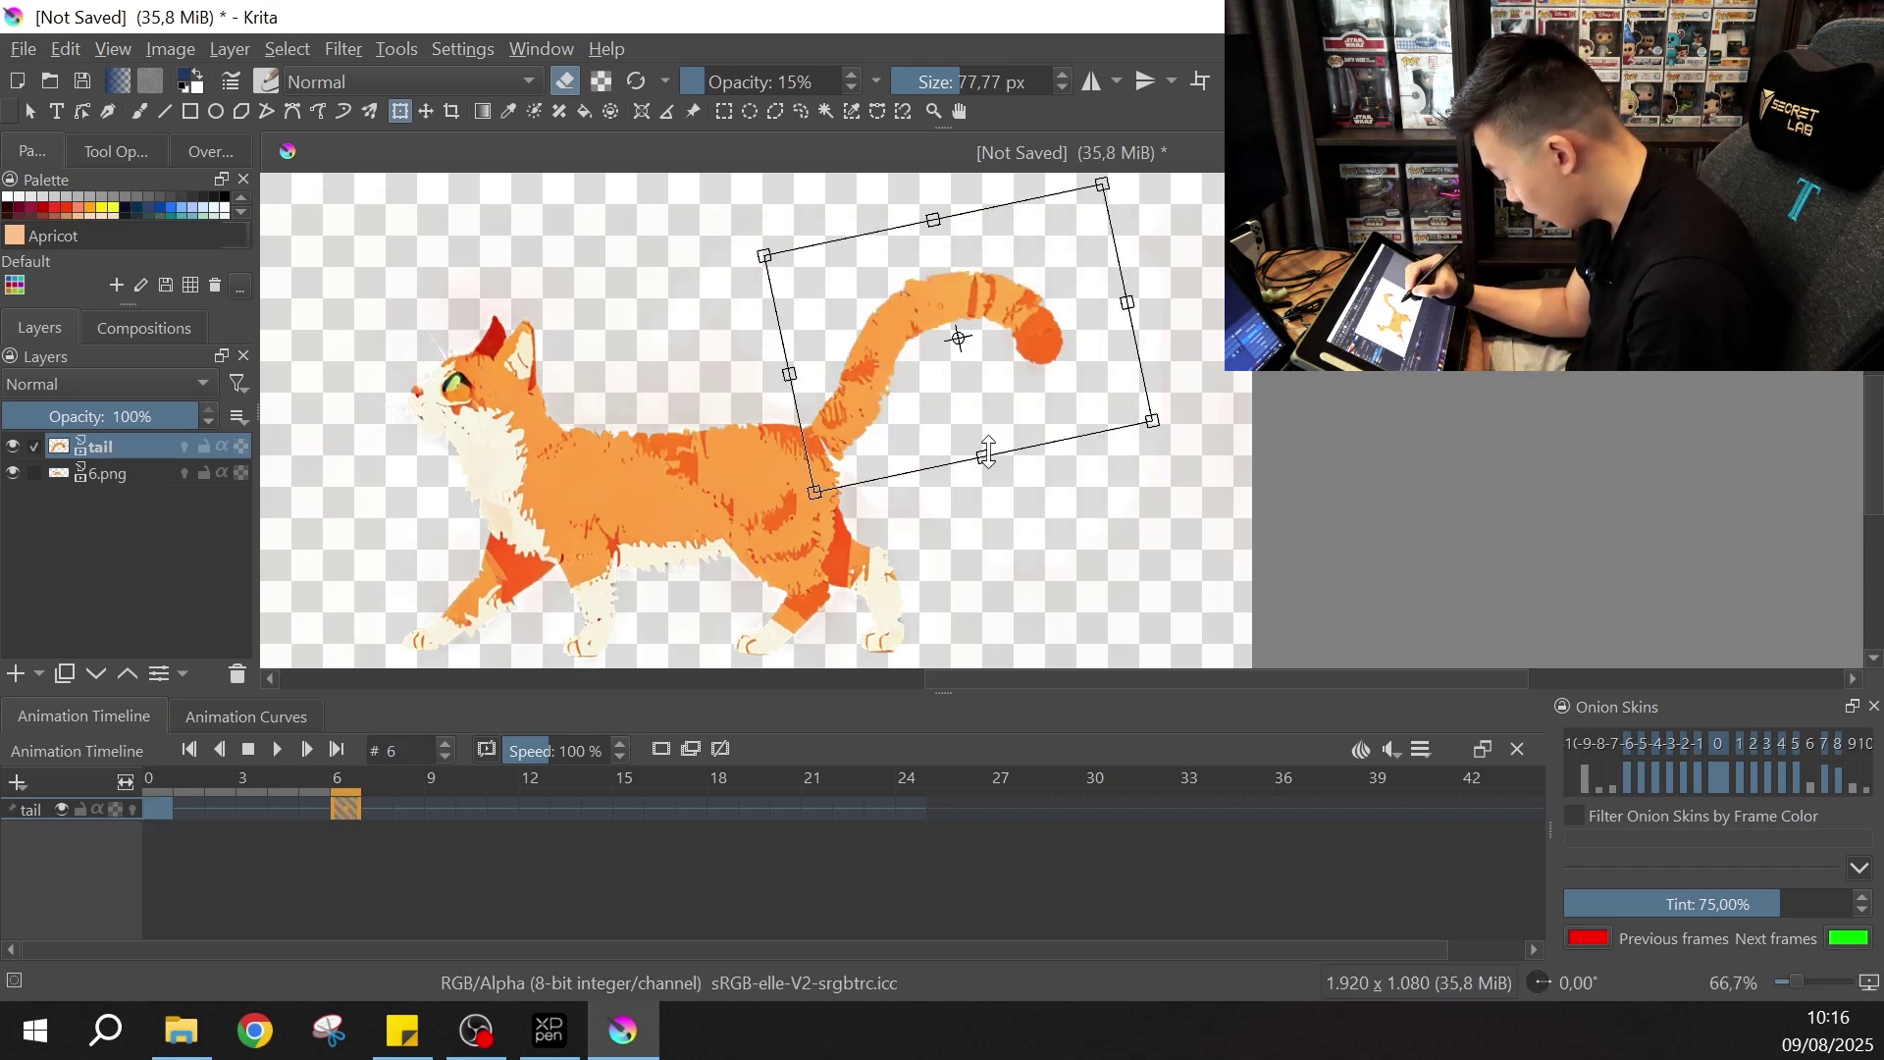
- Refine the tail's proportions and rotation at frame 6, move its base back onto the body, and check it against frame 0
left_click_drag(987, 452, 978, 440)
left_click_drag(1129, 301, 1063, 320)
left_click_drag(1180, 303, 1181, 290)
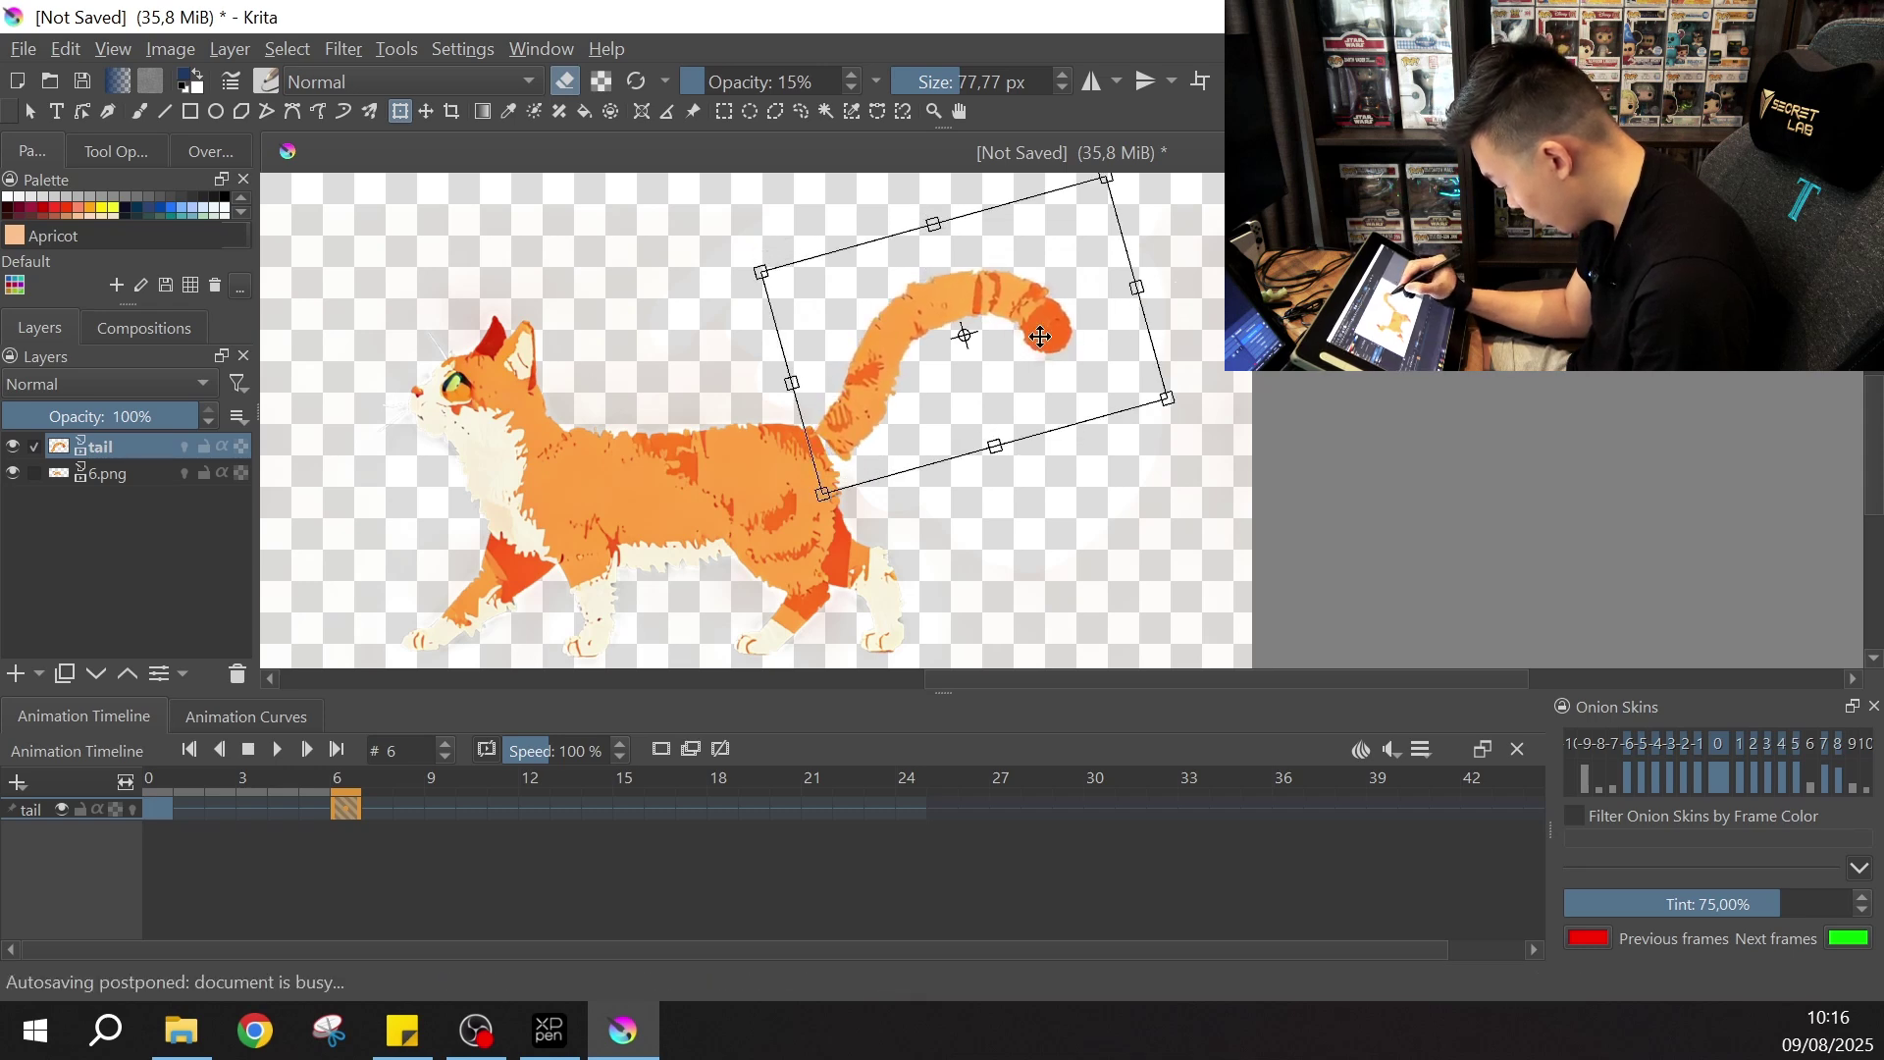
mouse_move(1040, 337)
left_mouse_down()
mouse_move(1022, 324)
mouse_move(1036, 333)
left_mouse_up()
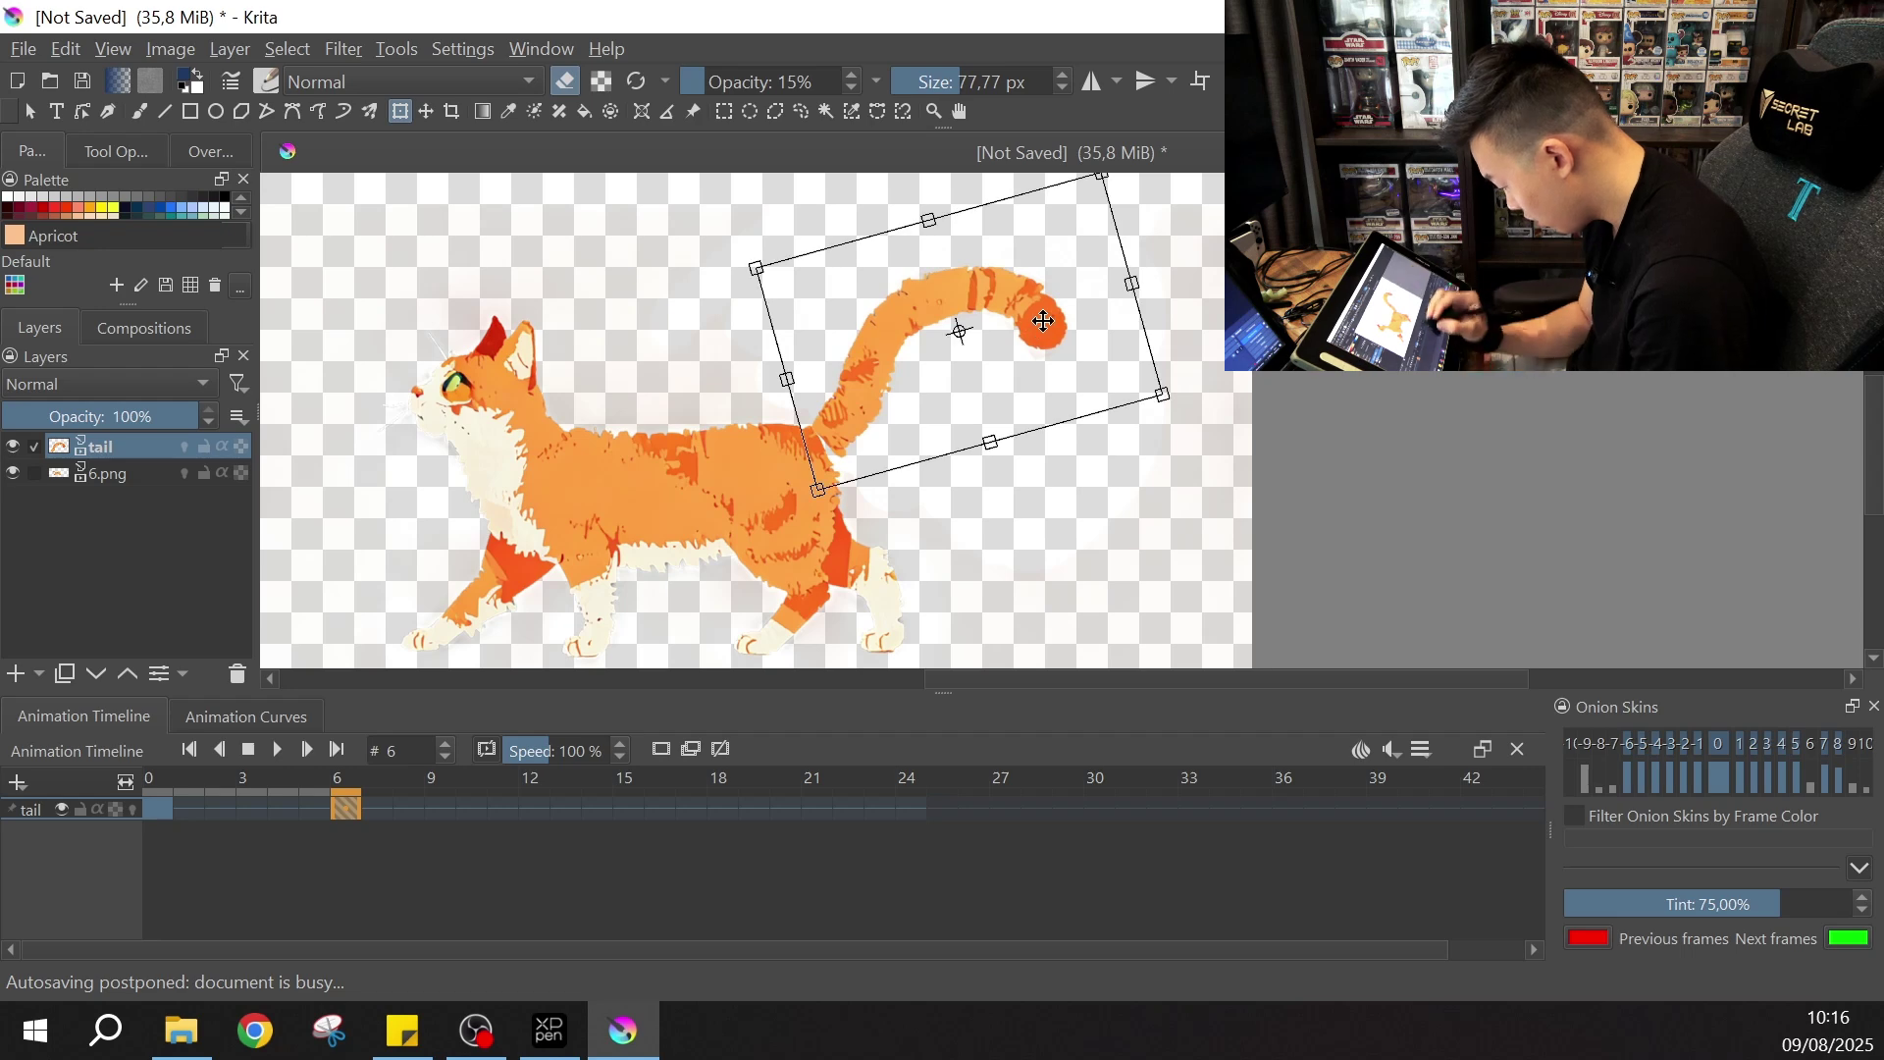
left_click(340, 808)
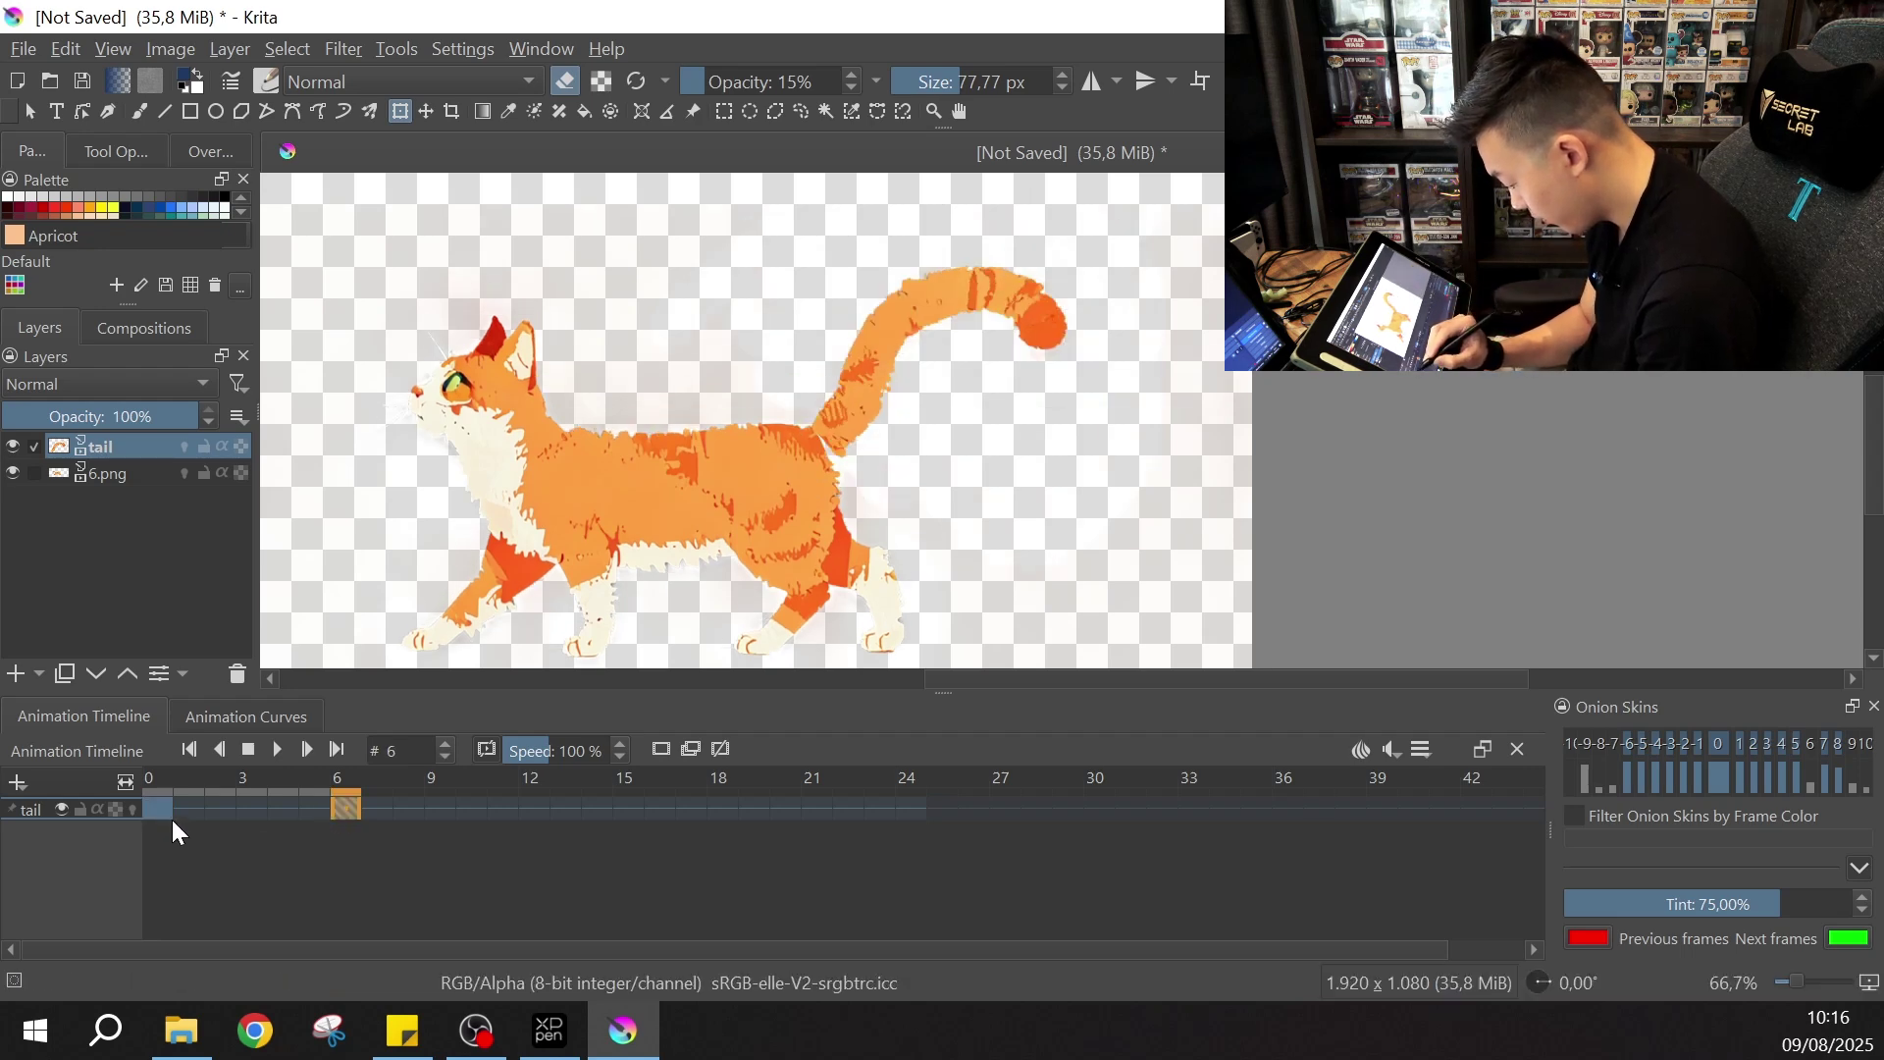
left_click(164, 808)
left_click(350, 808)
left_click(1025, 305)
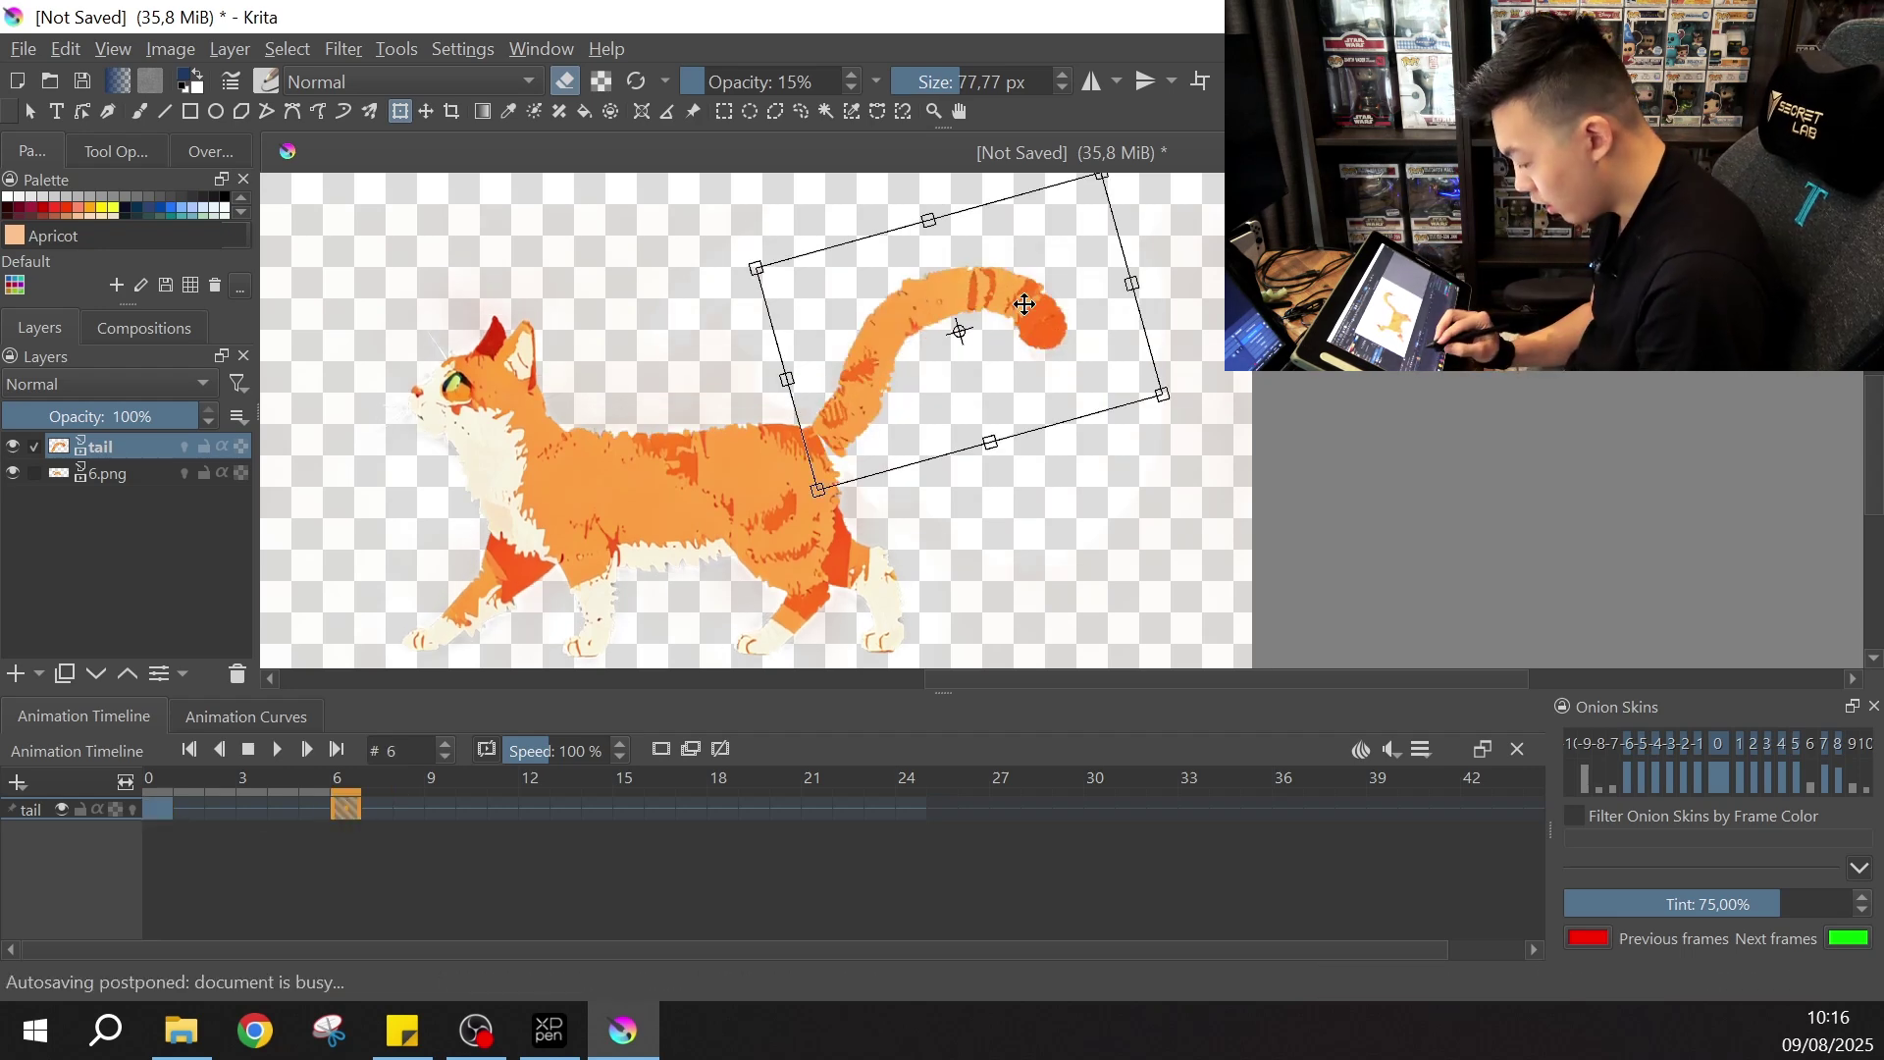
- Paint over the gap between the tail base and the body at frame 6 with sampled orange tones and a 3,99 px pencil brush
key("ctrl+plus")
key("ctrl+plus")
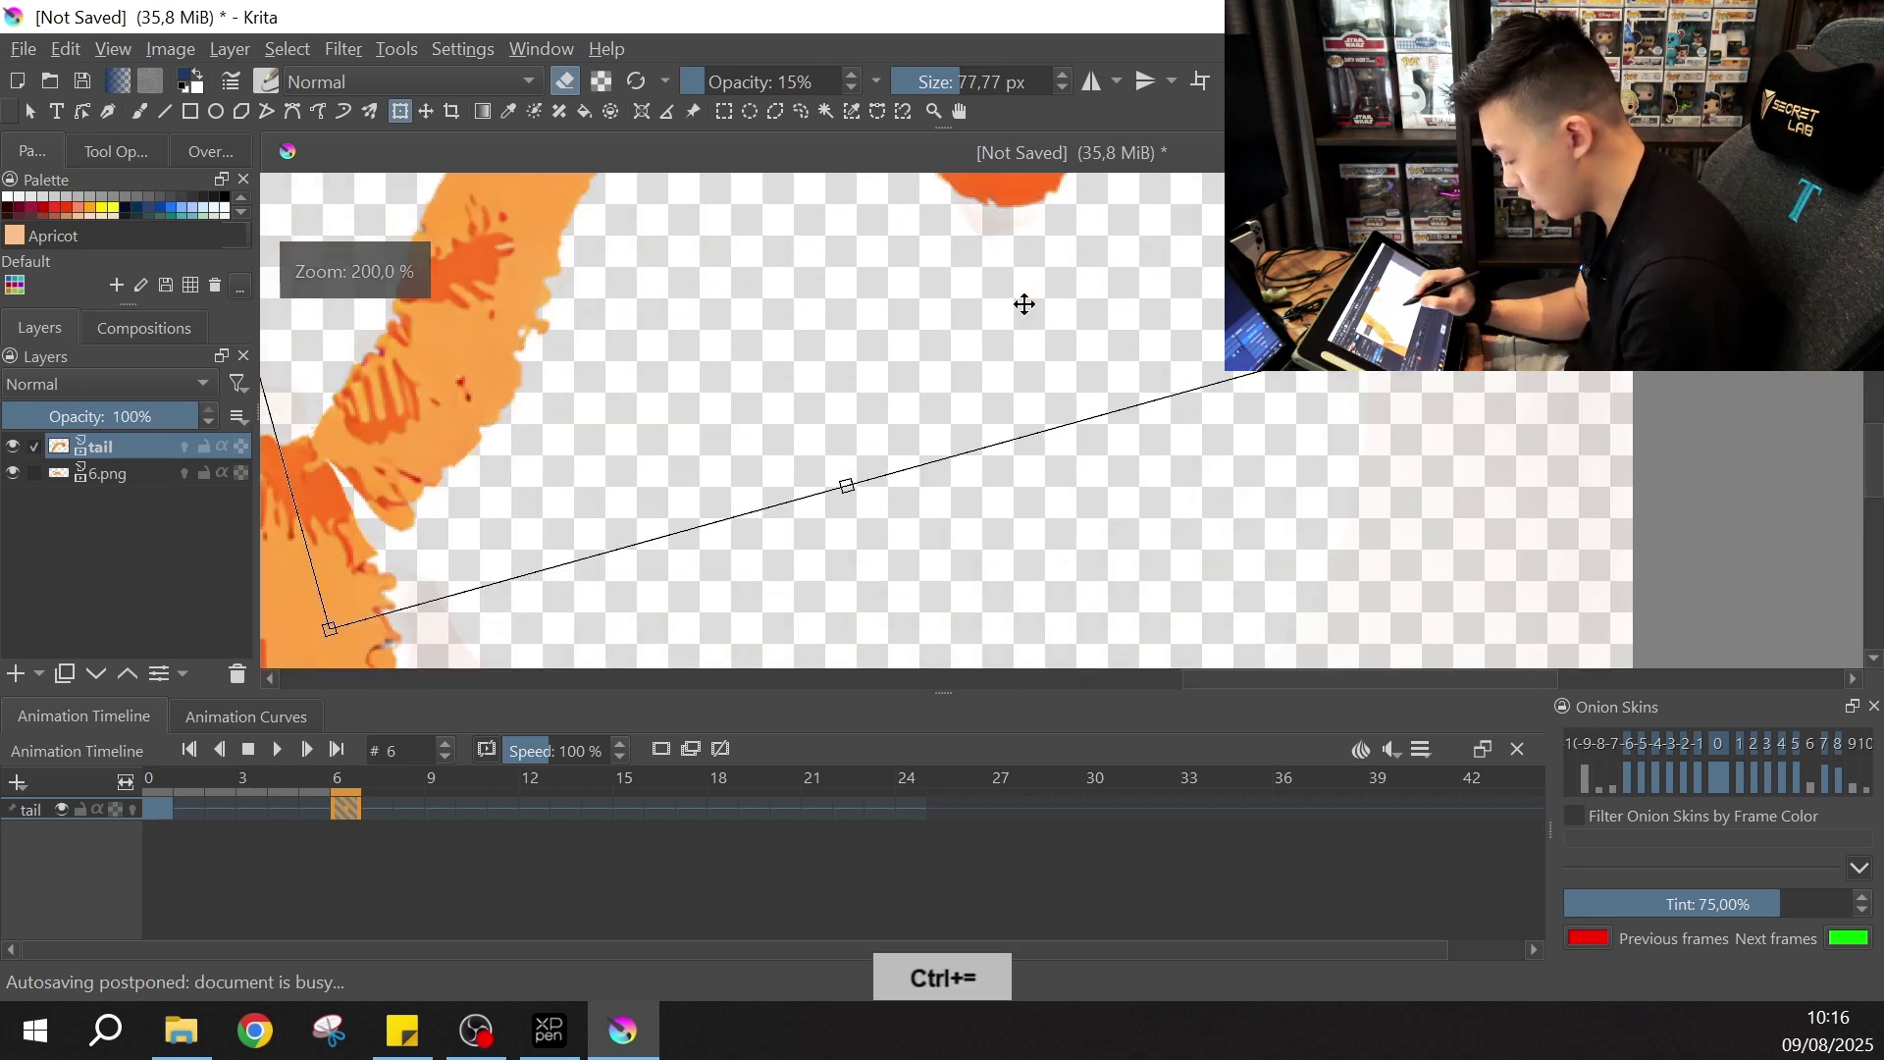
key("p")
key("b")
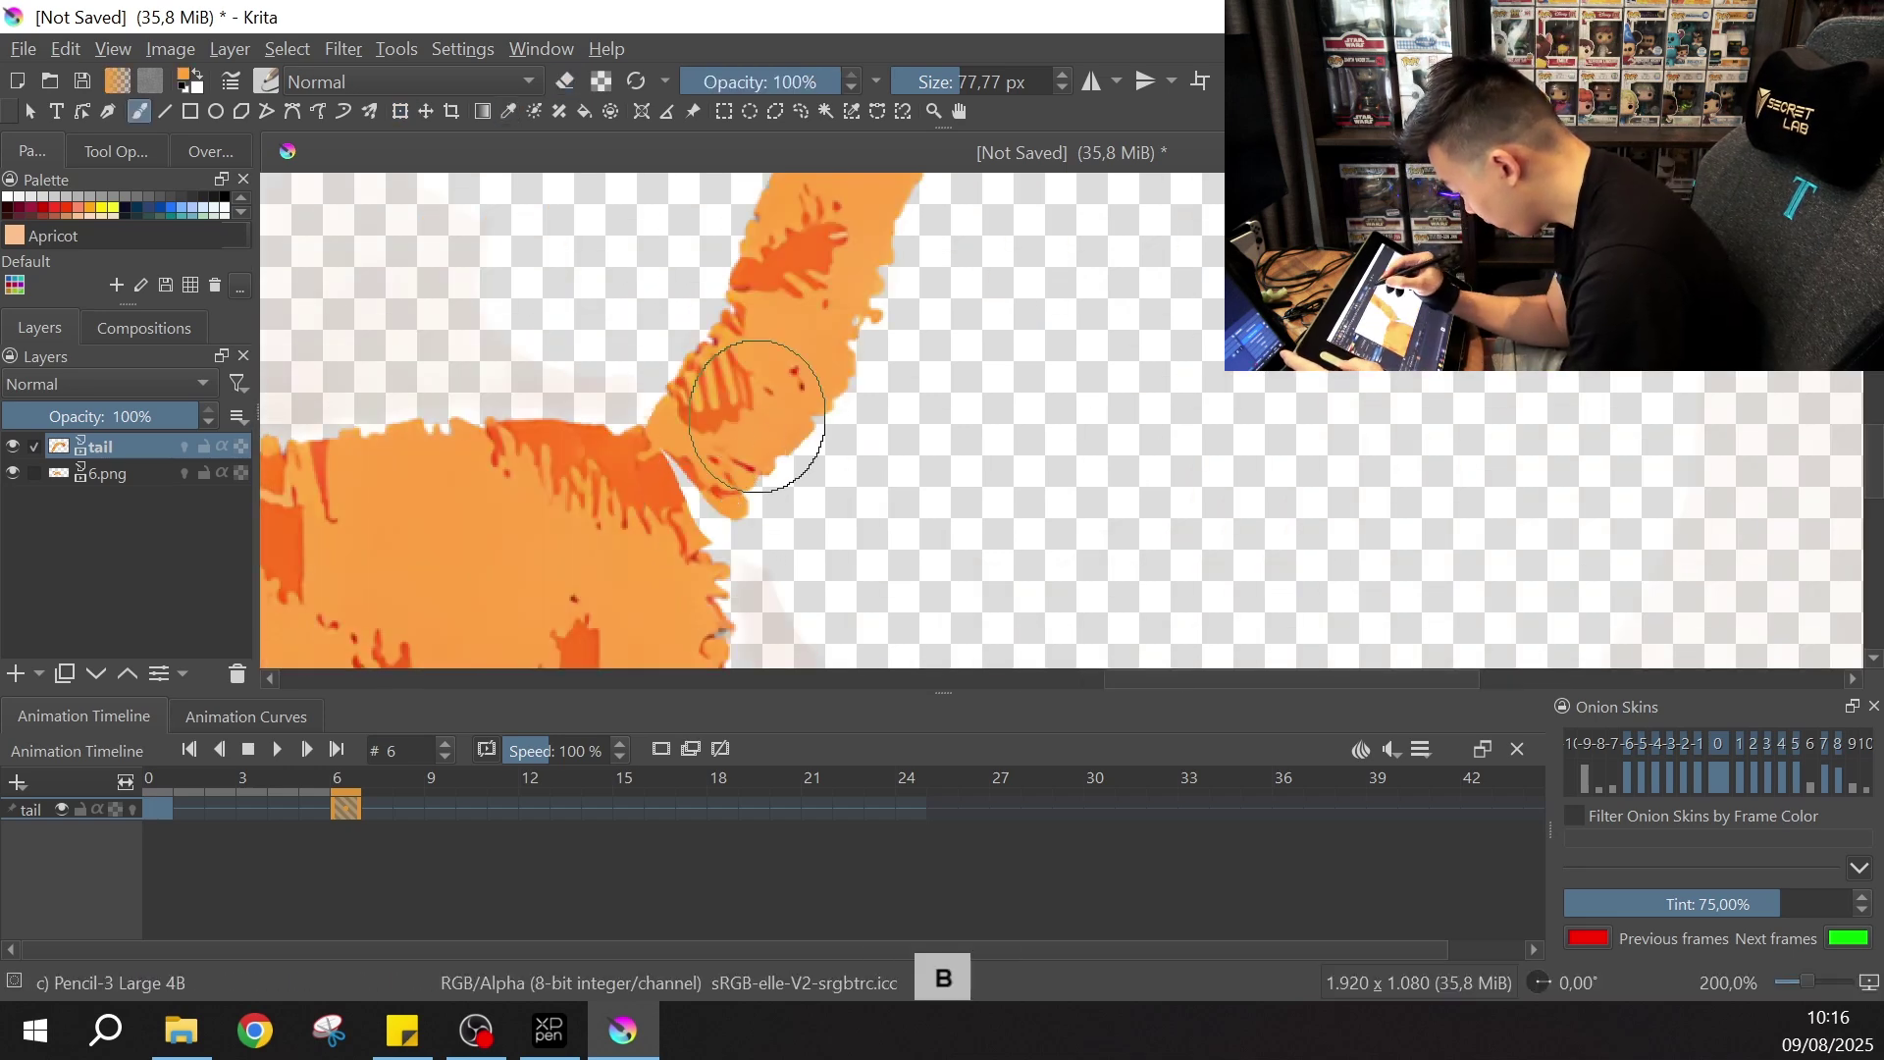
key("slash")
left_click_drag(700, 542, 730, 513)
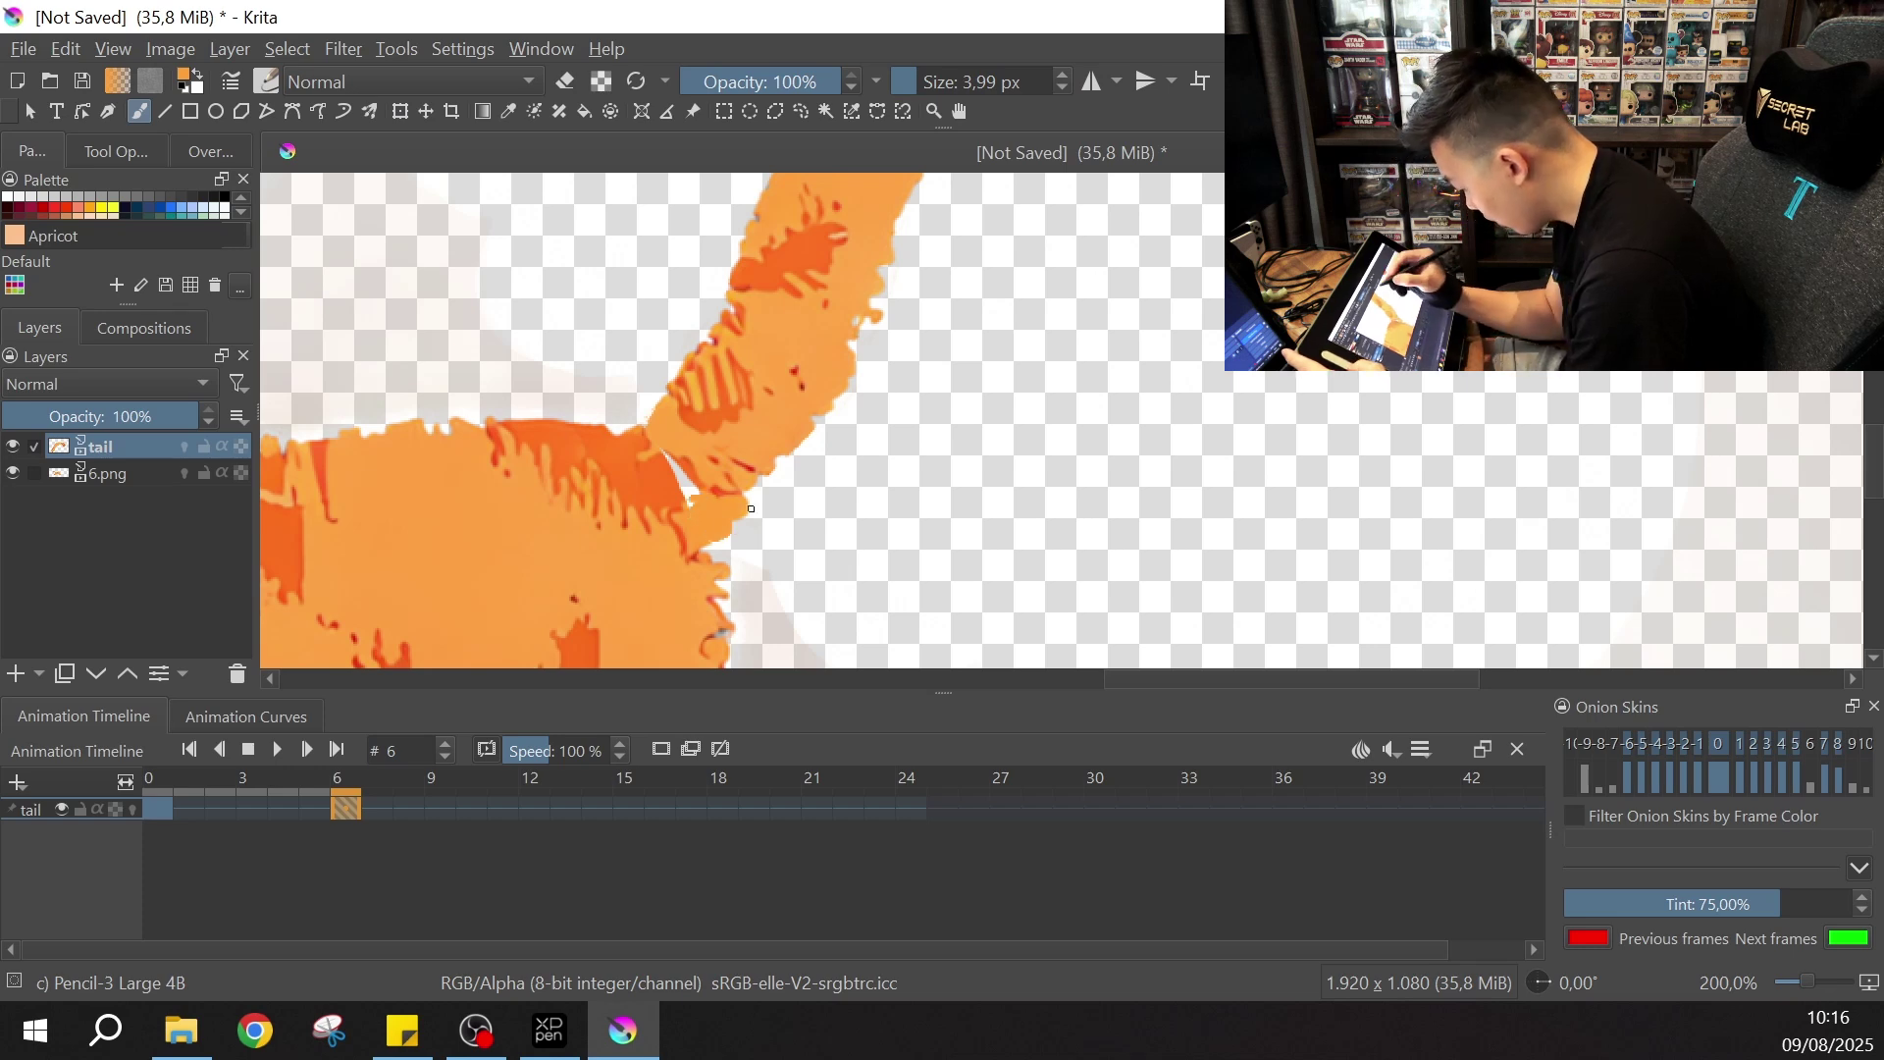
key("p")
key("b")
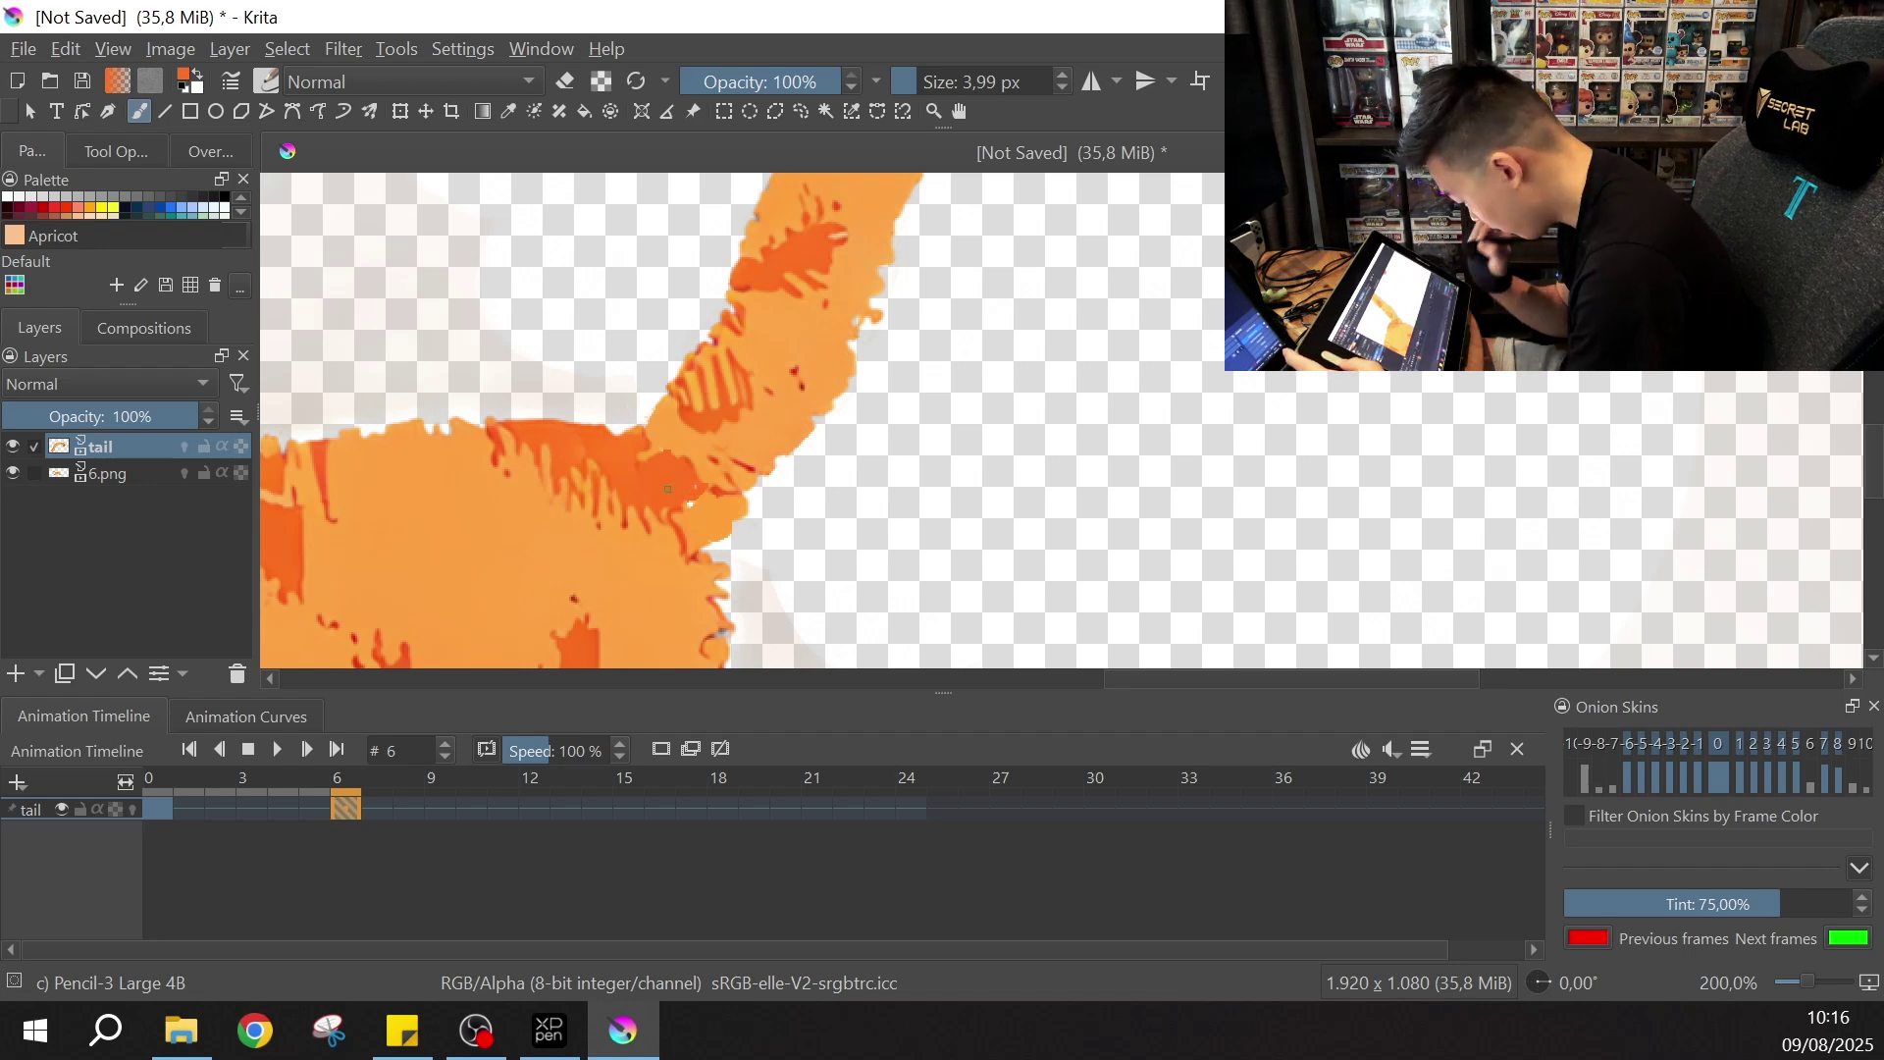
- Compare the whole cat at frame 0 with frame 6 to check the tail movement and its painted joint
key("ctrl+minus")
key("ctrl+minus")
key("ctrl+minus")
key("ctrl+minus")
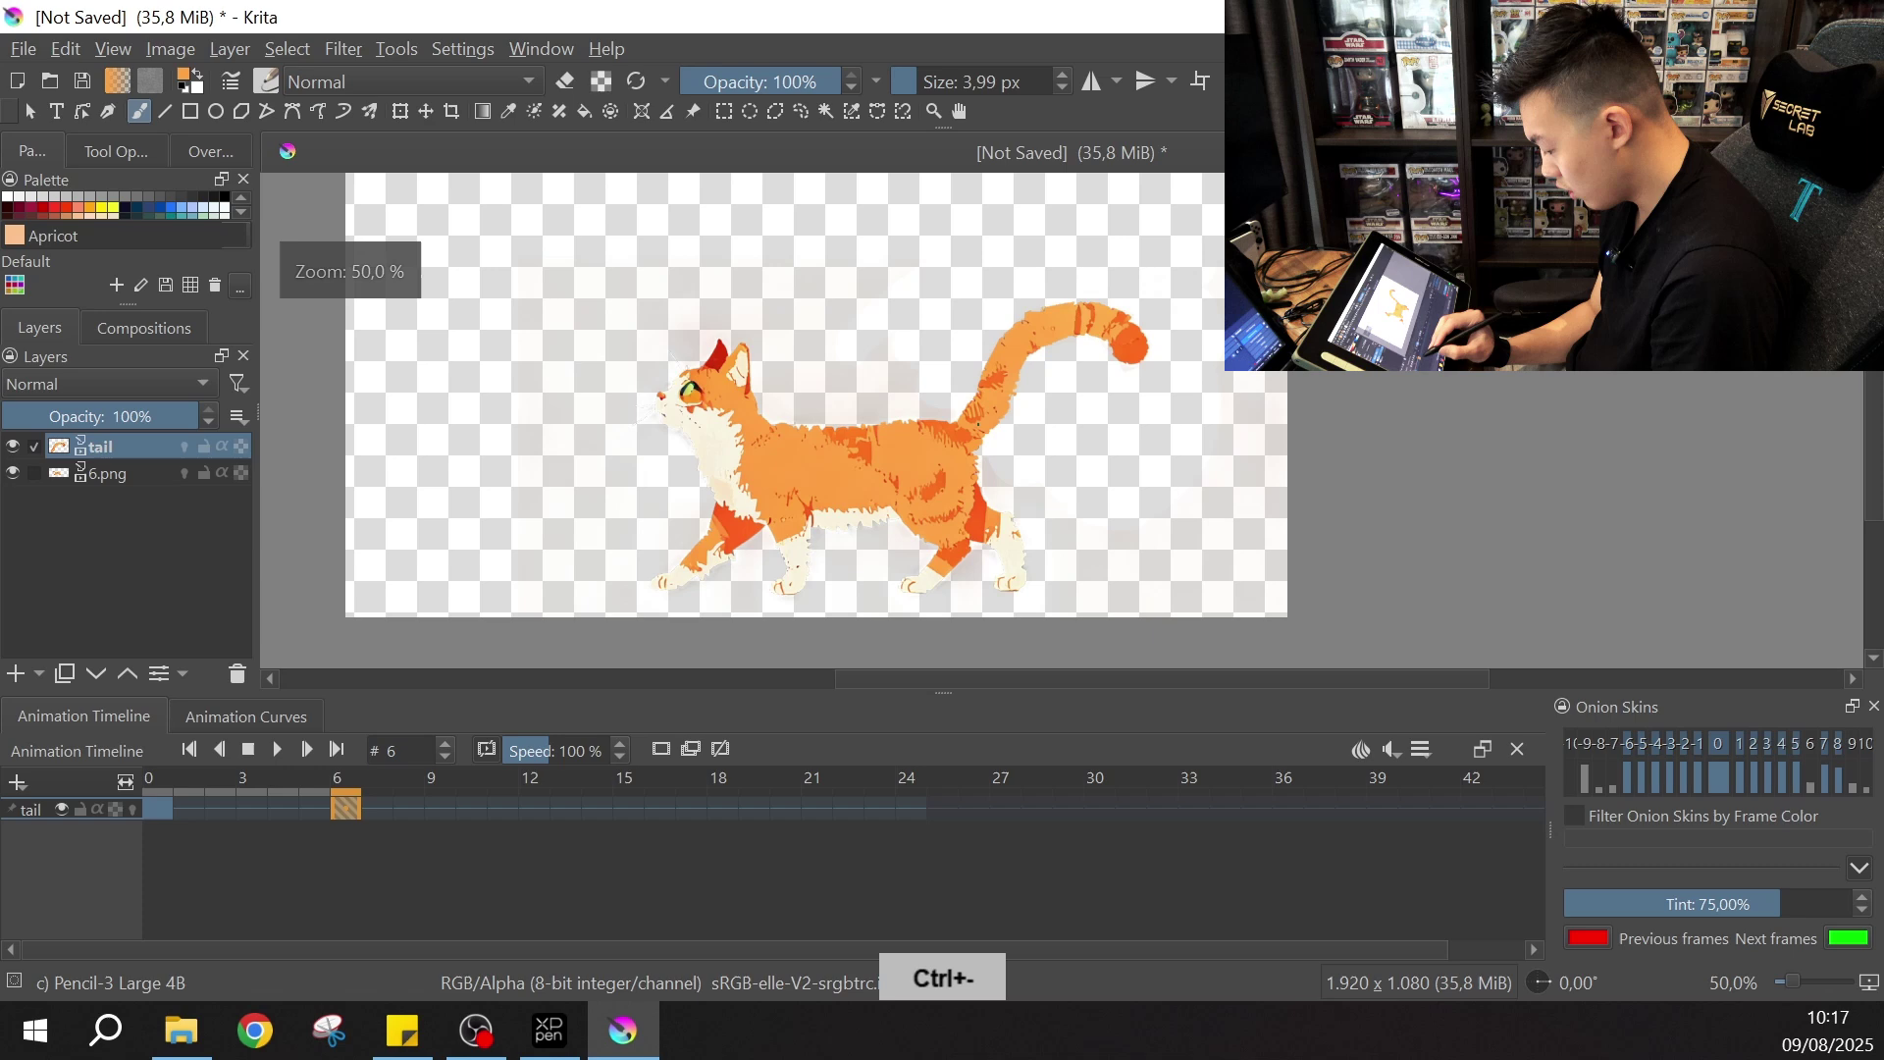
left_click(157, 809)
left_click(345, 809)
left_click(159, 808)
left_click(345, 809)
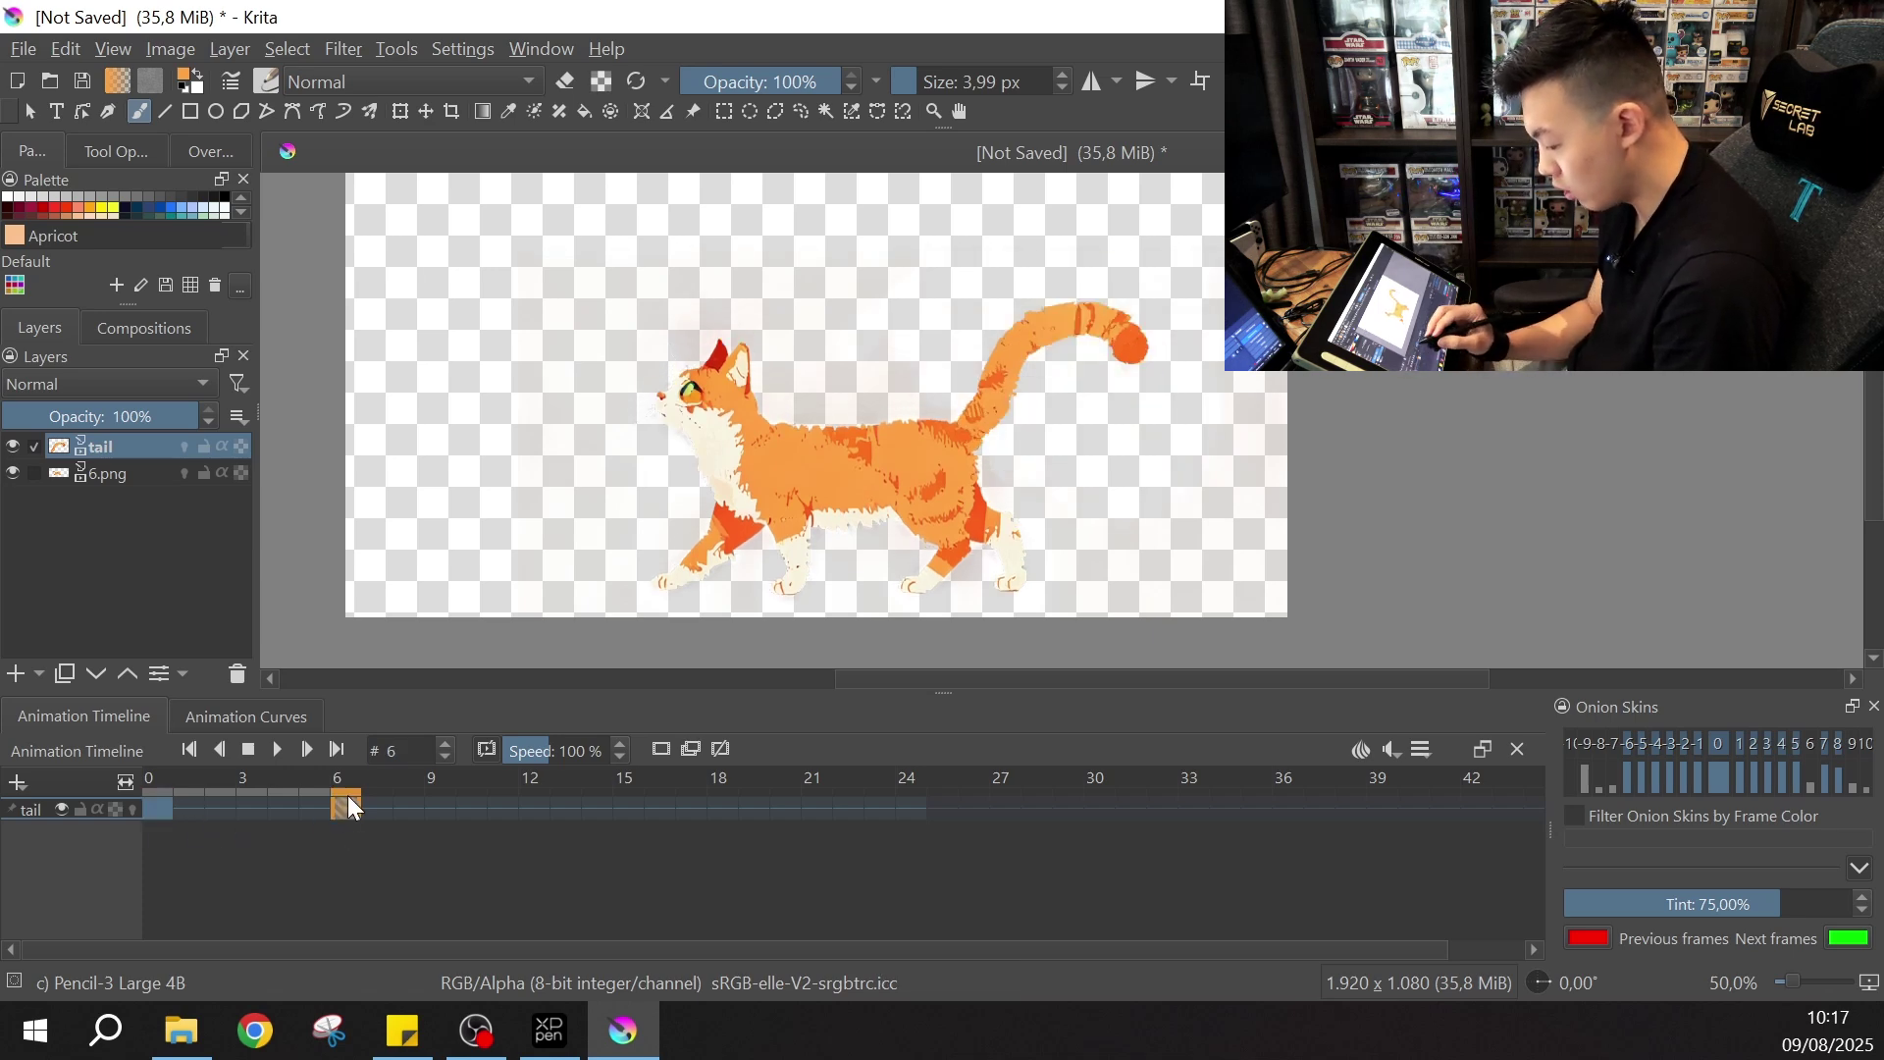
- Copy the 6.png layer's keyframe from frame 0 and paste it at frame 12
left_click(127, 473)
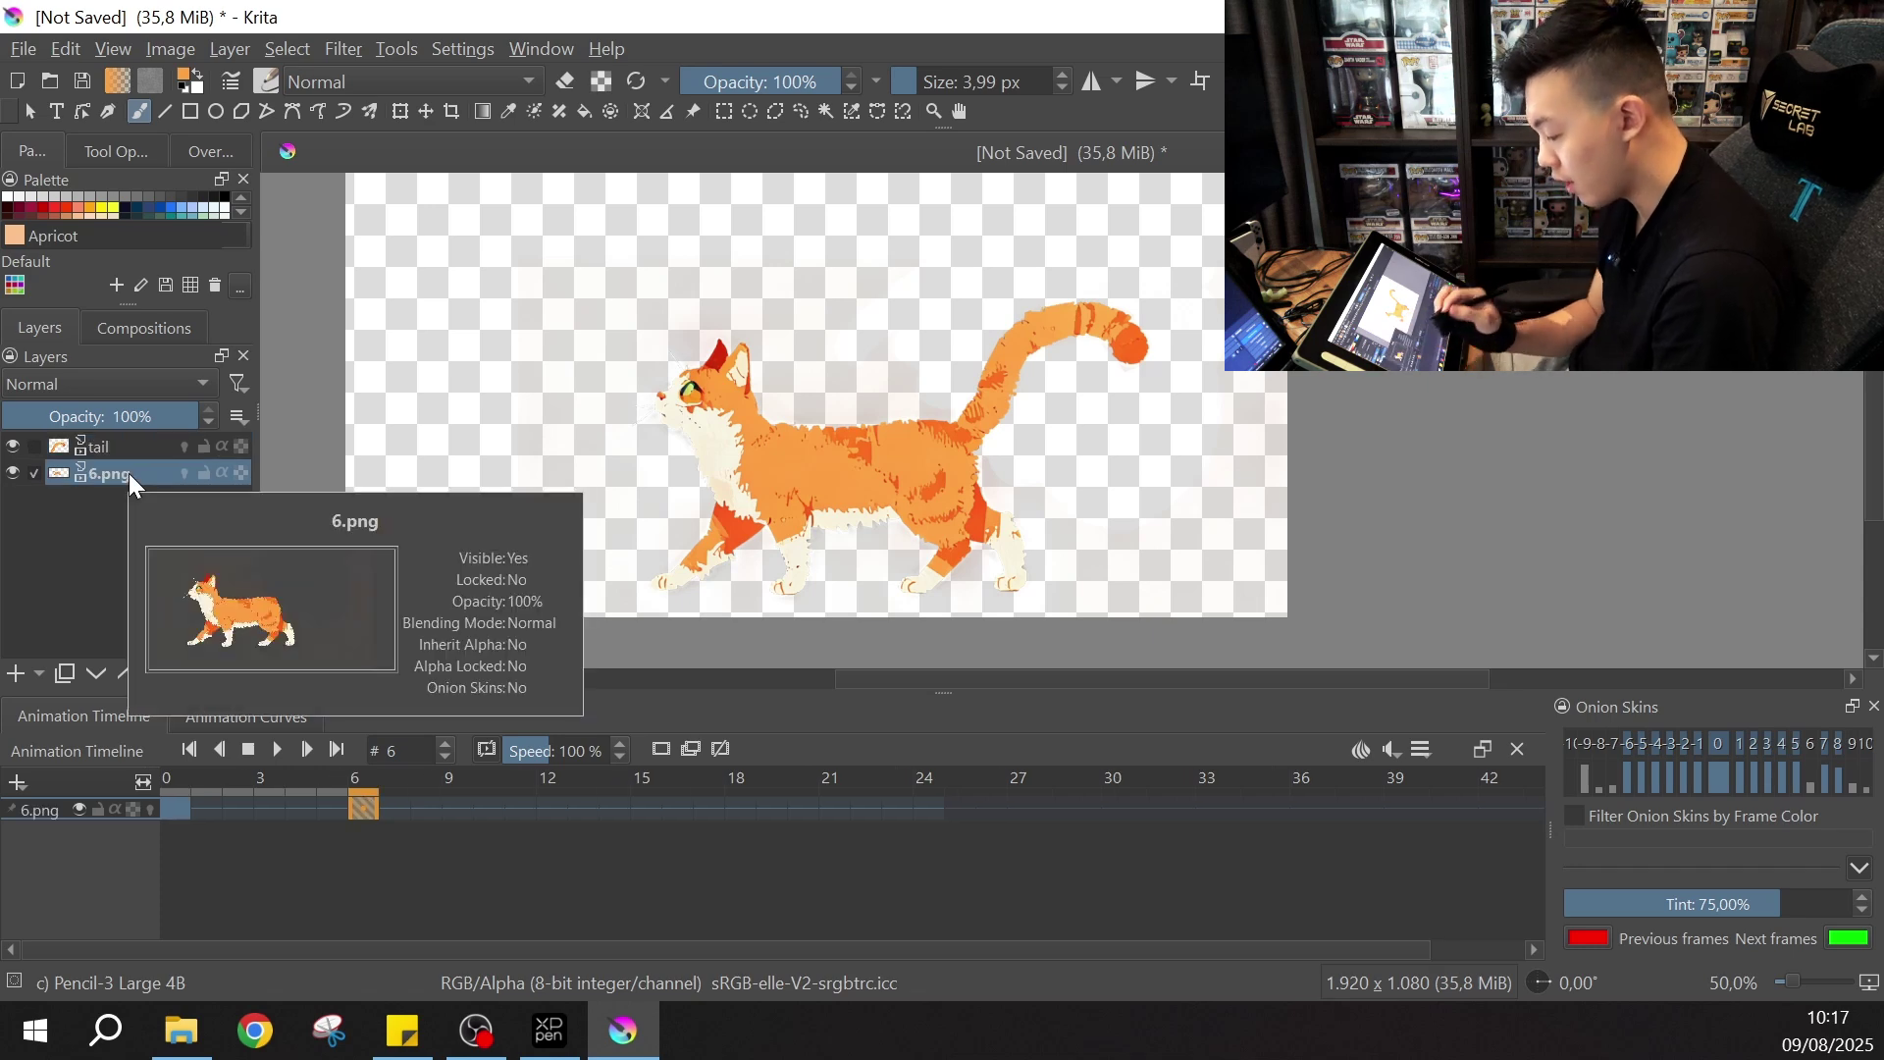
left_click(174, 809)
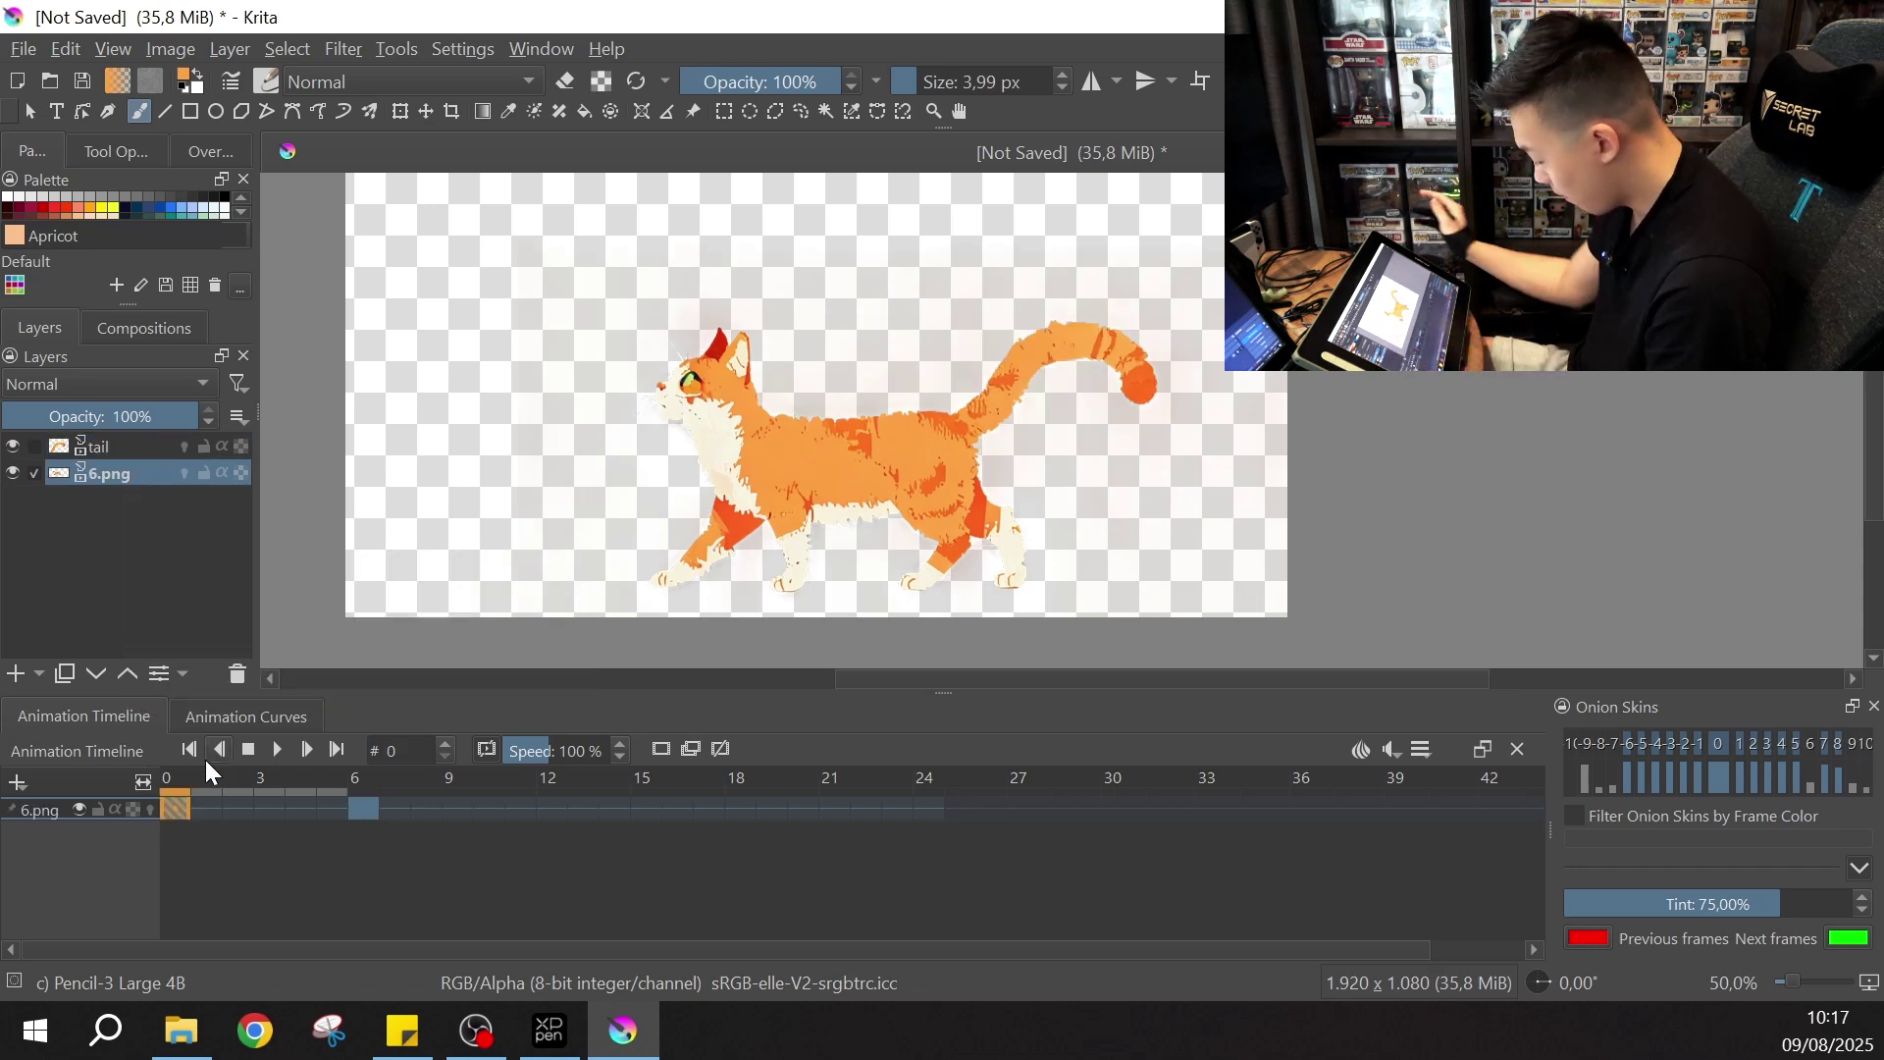
right_click(194, 800)
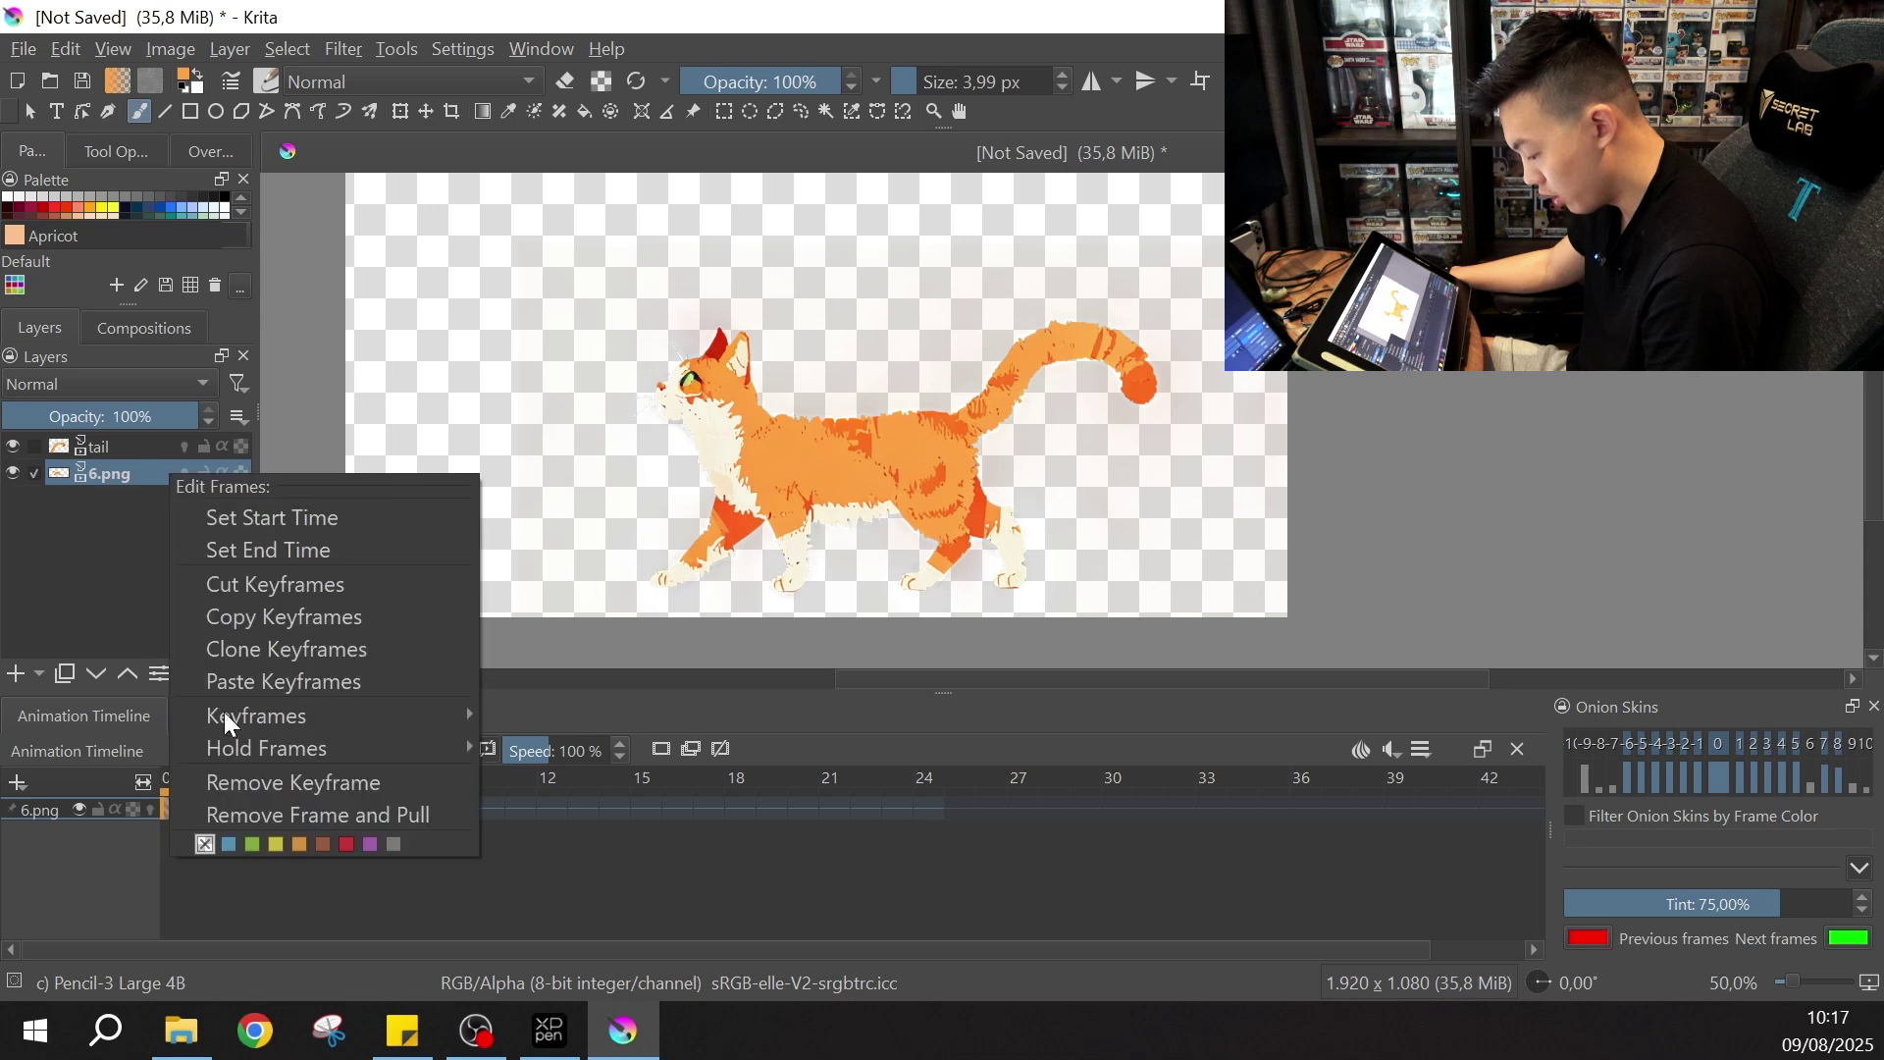
left_click(274, 630)
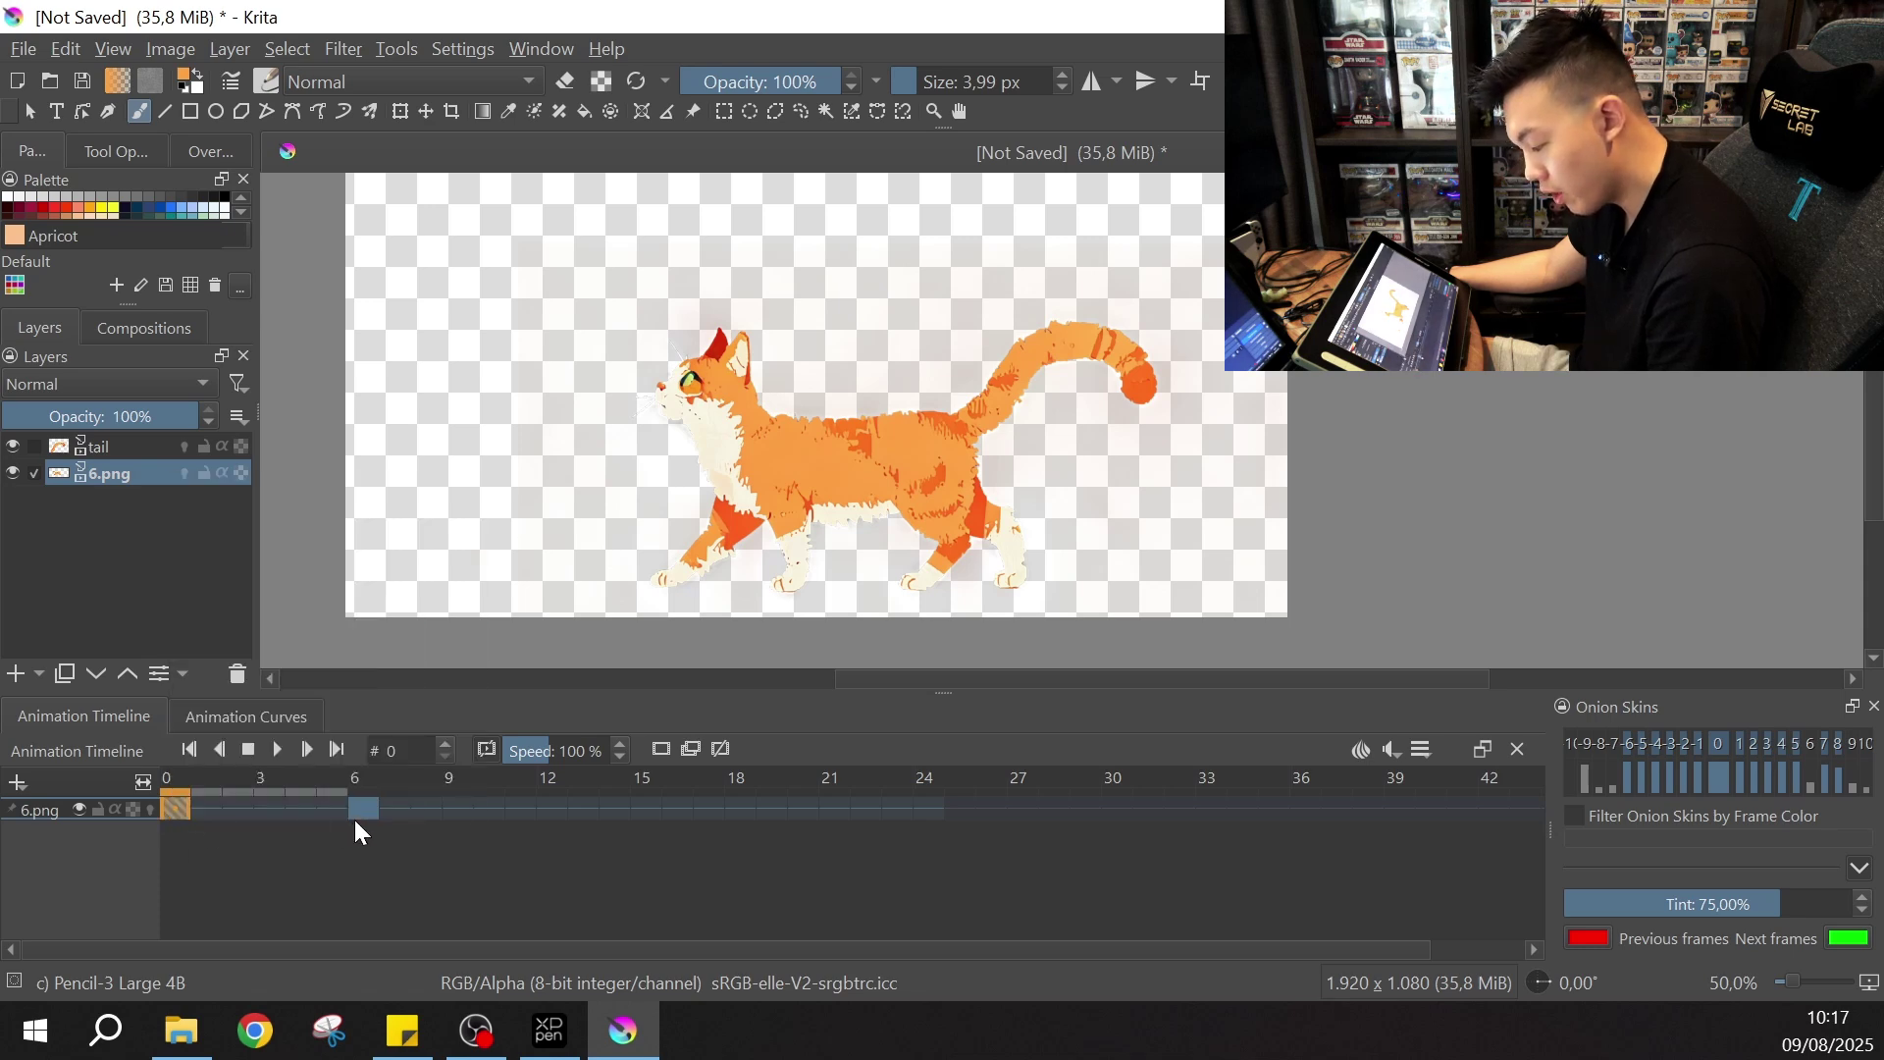
key("ctrl+v")
left_click(186, 803)
left_click(362, 811)
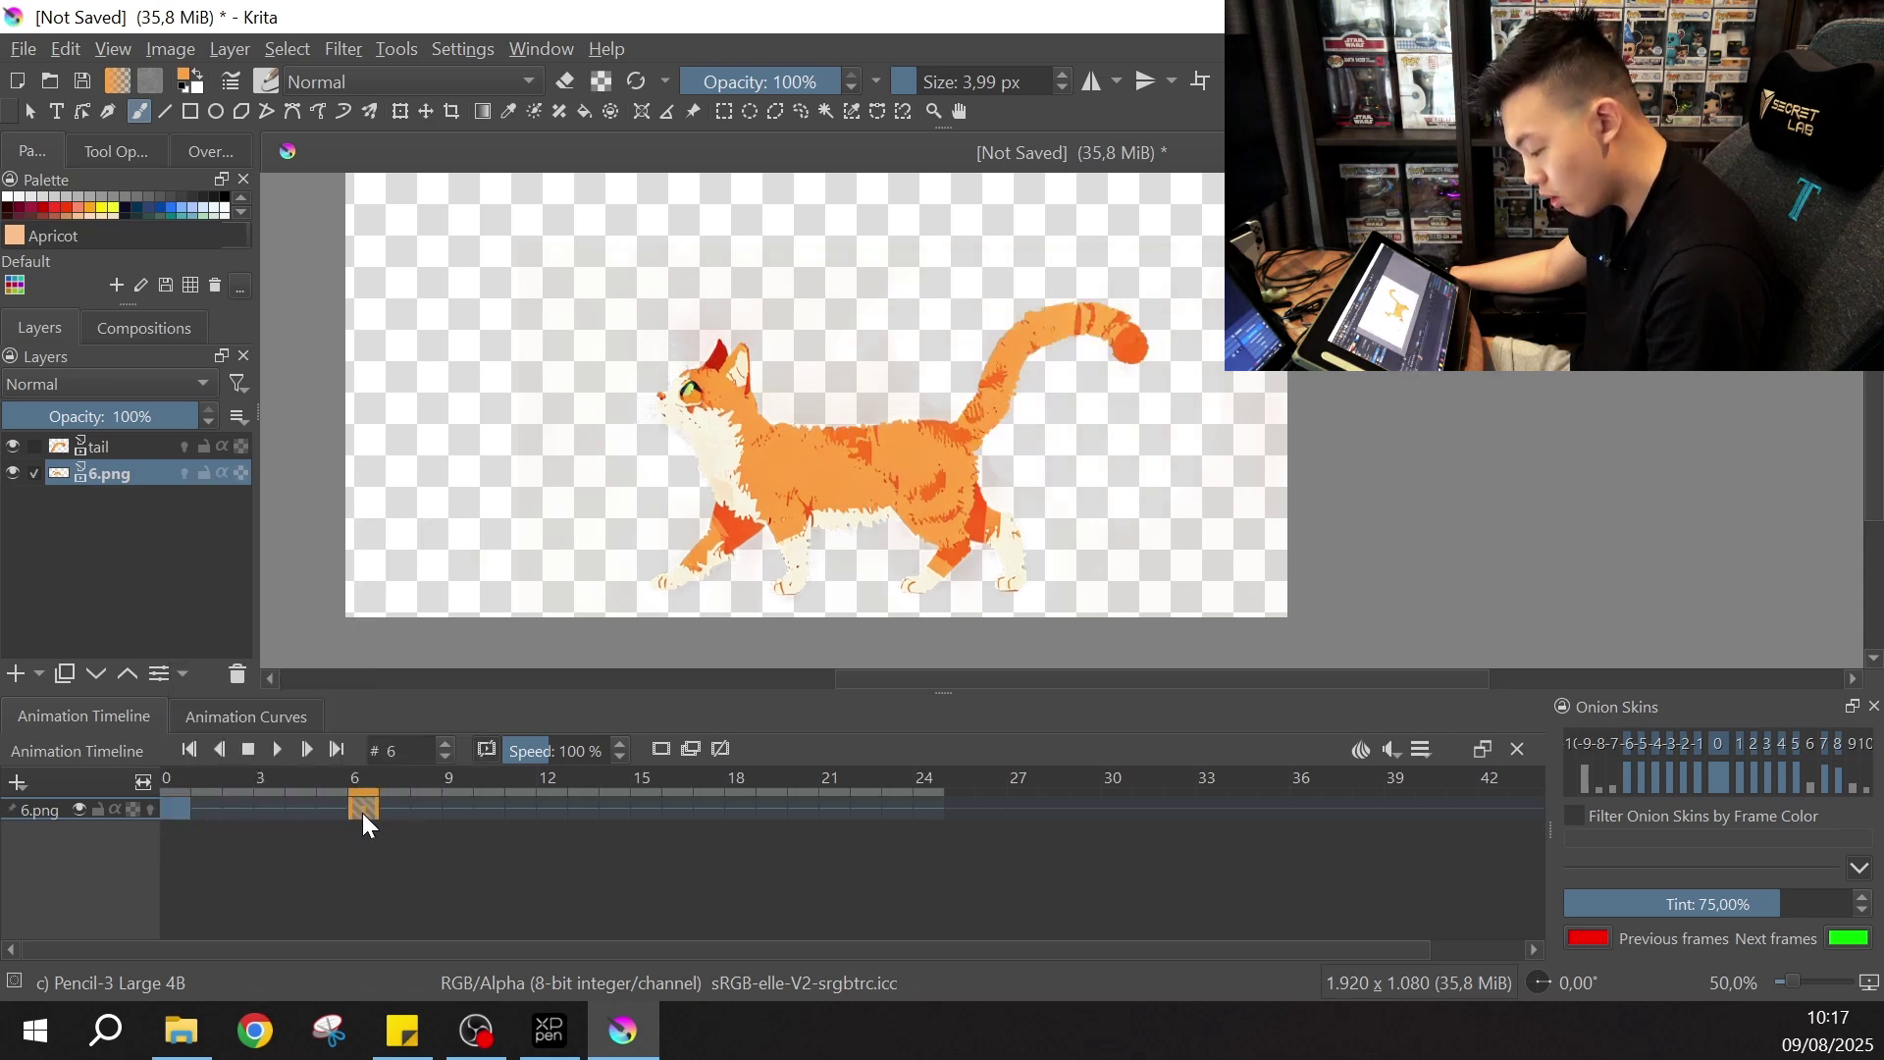
right_click(556, 810)
left_click(629, 651)
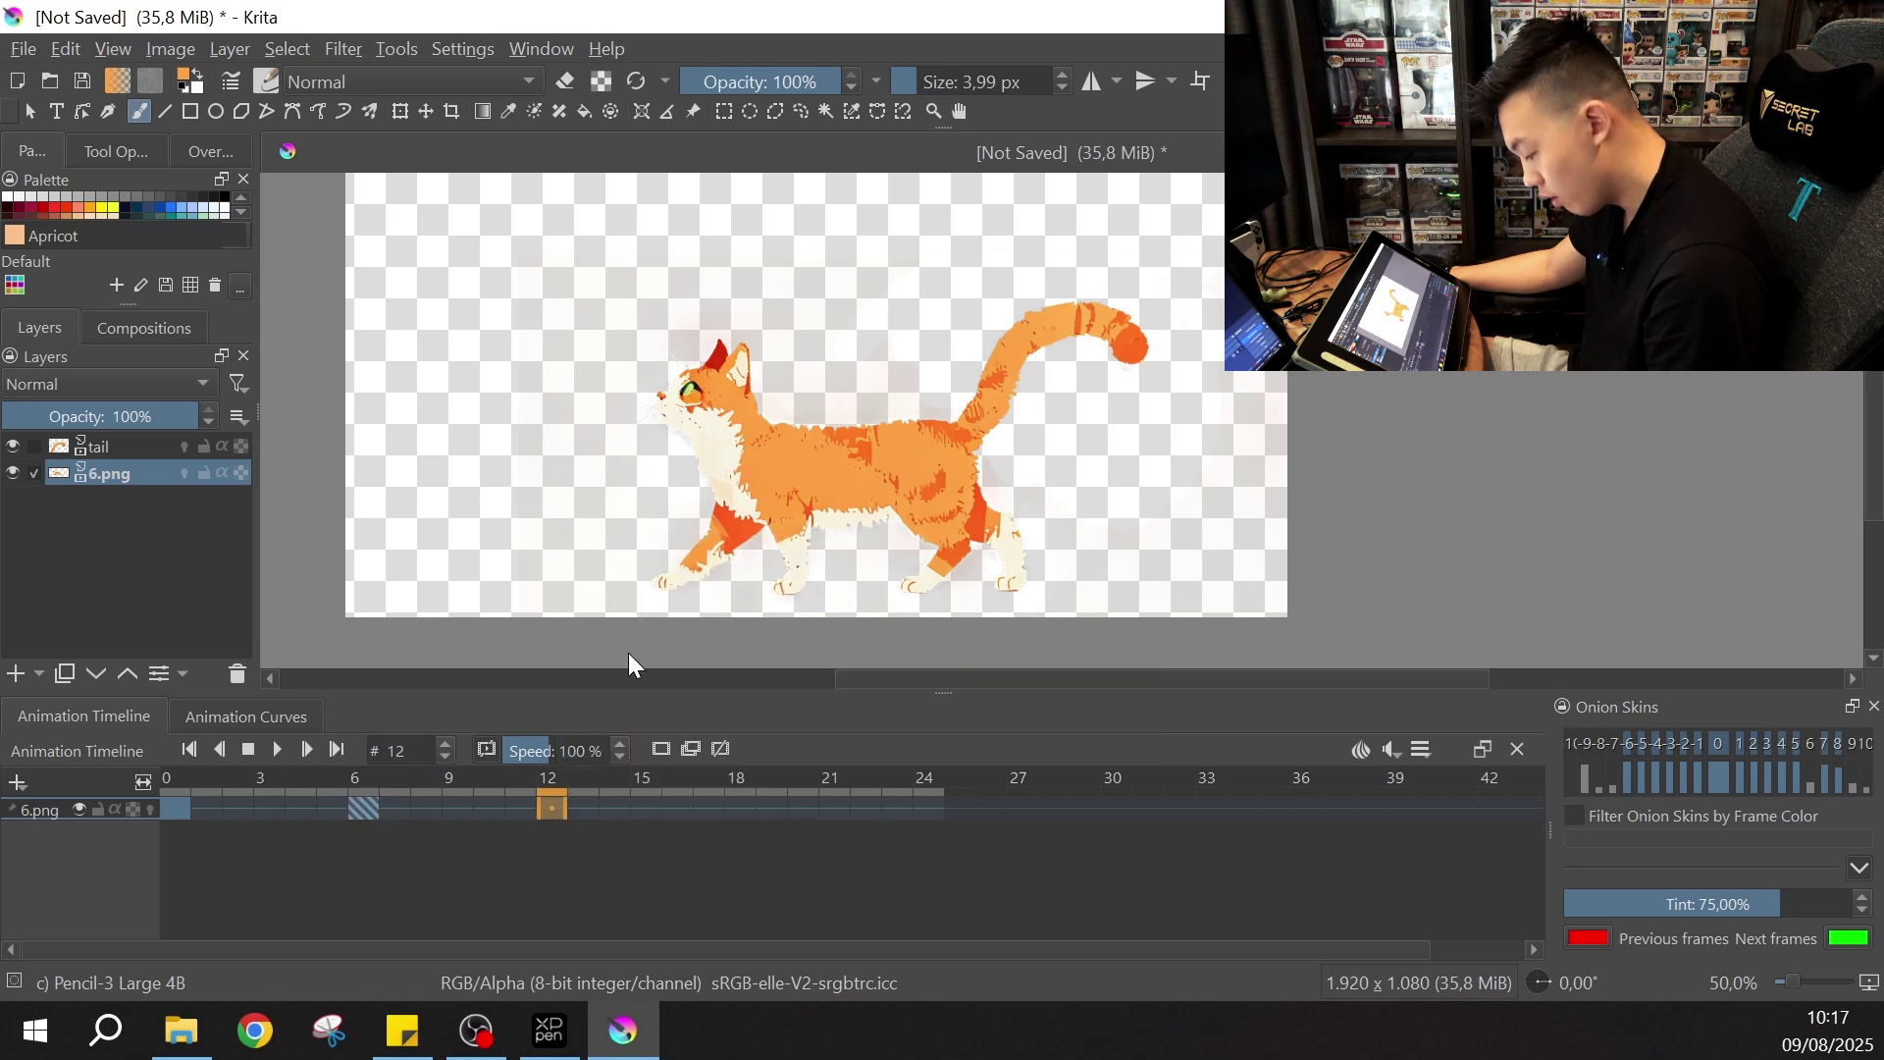
- Copy the 6.png layer's keyframe from frame 6 and paste it at frame 18
right_click(362, 810)
left_click(441, 620)
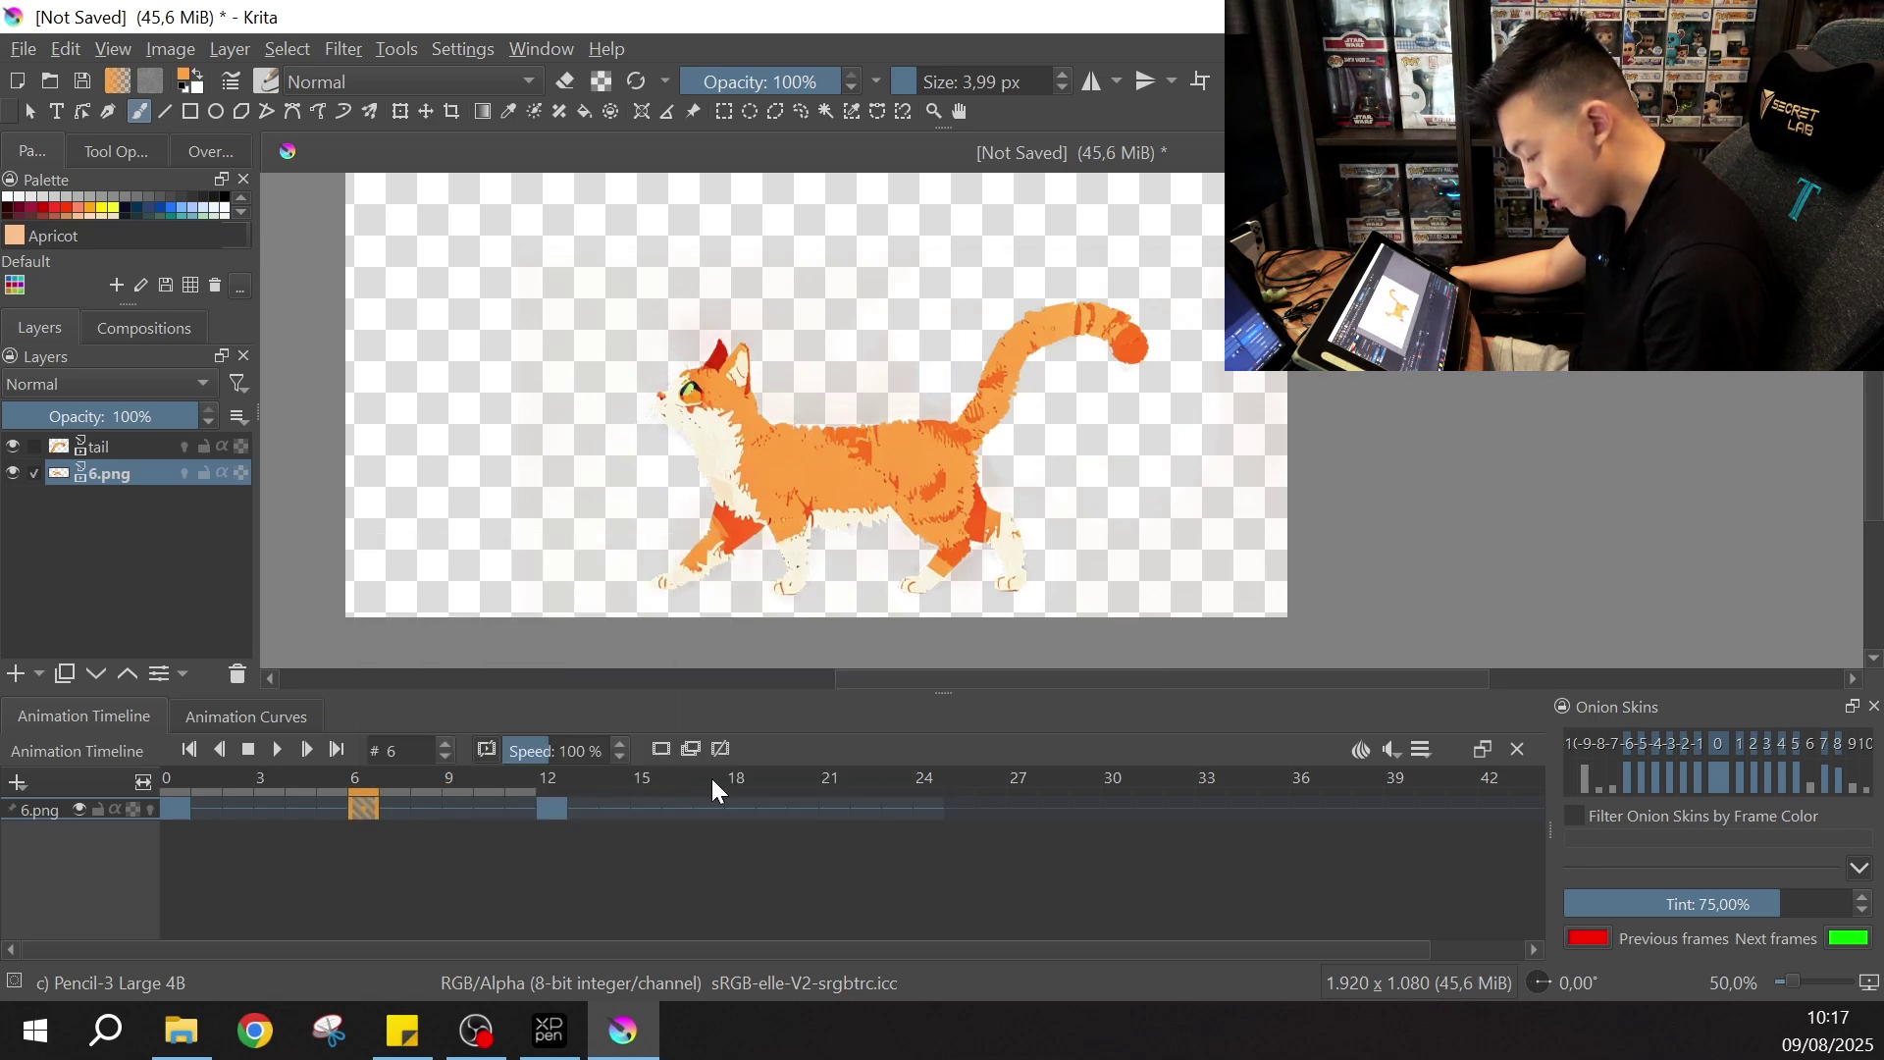
left_click(741, 808)
right_click(740, 809)
left_click(822, 646)
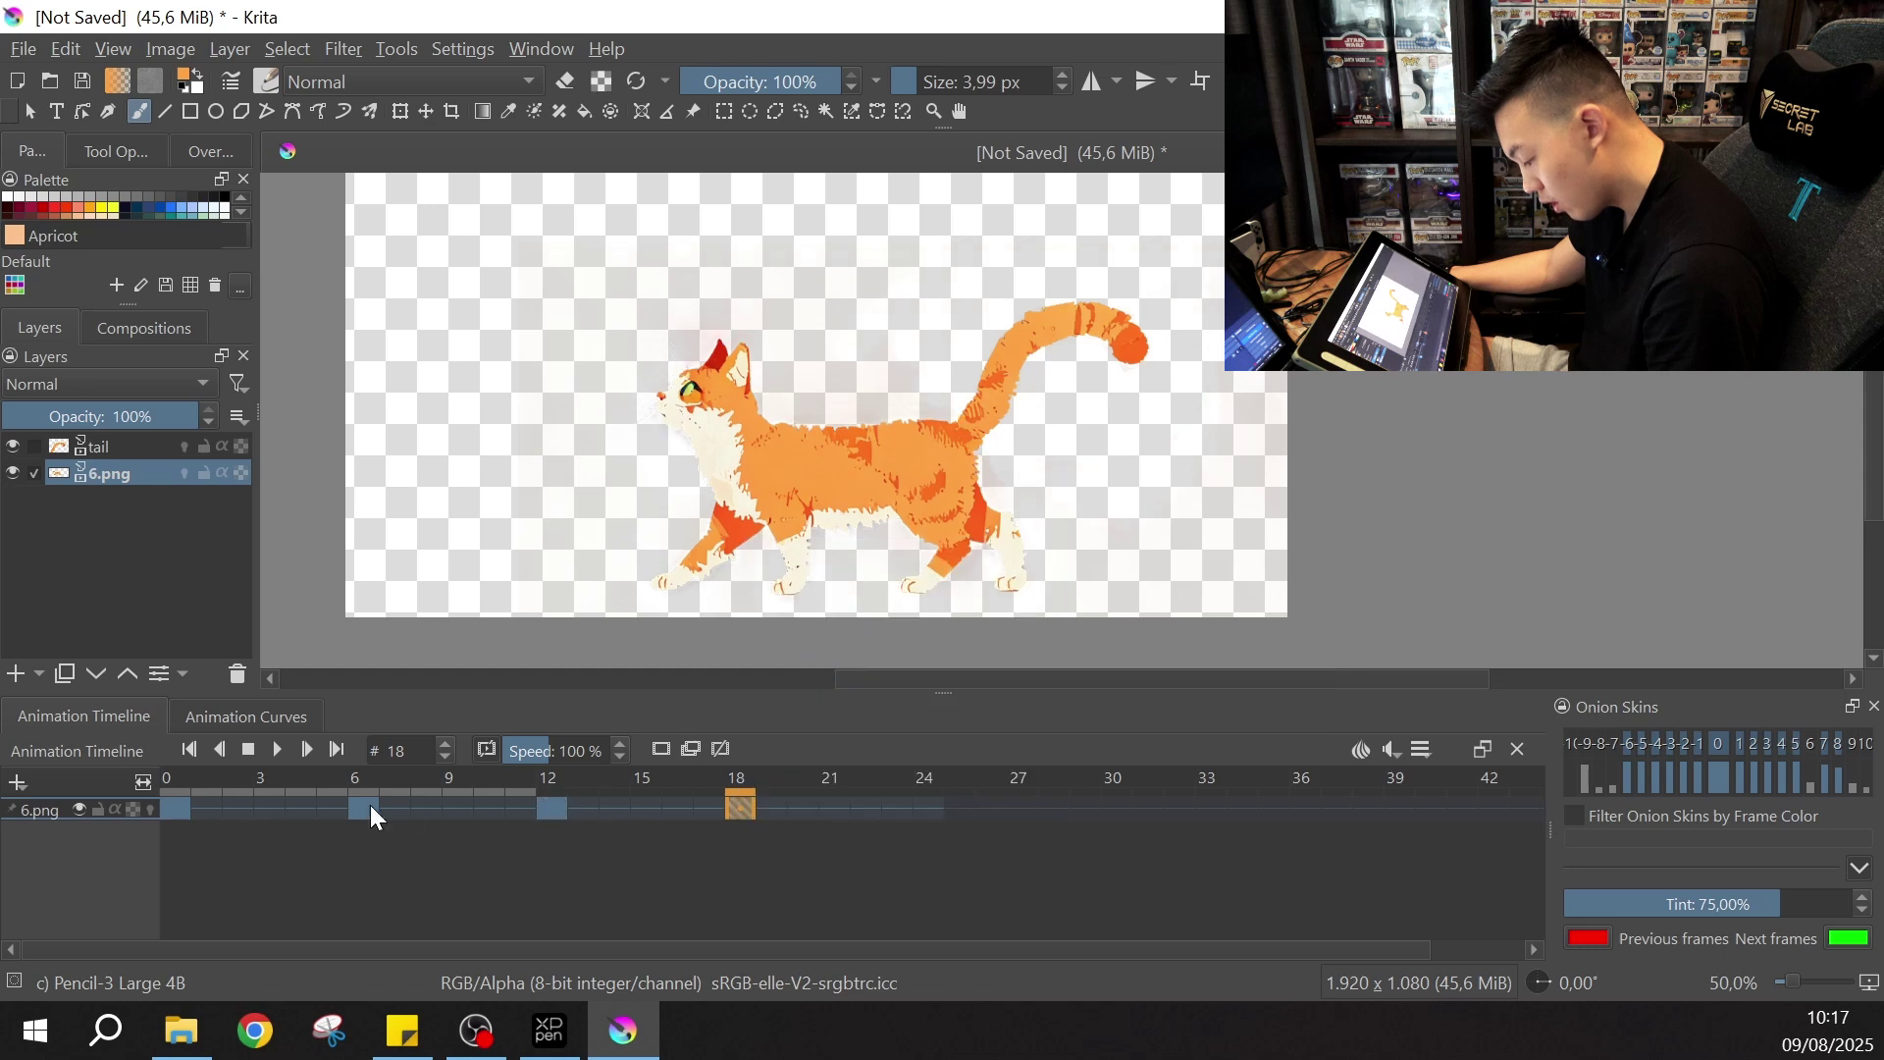
- Copy the 6.png layer's keyframe from frame 12 and paste it at frame 24
left_click(552, 808)
right_click(553, 808)
left_click(655, 622)
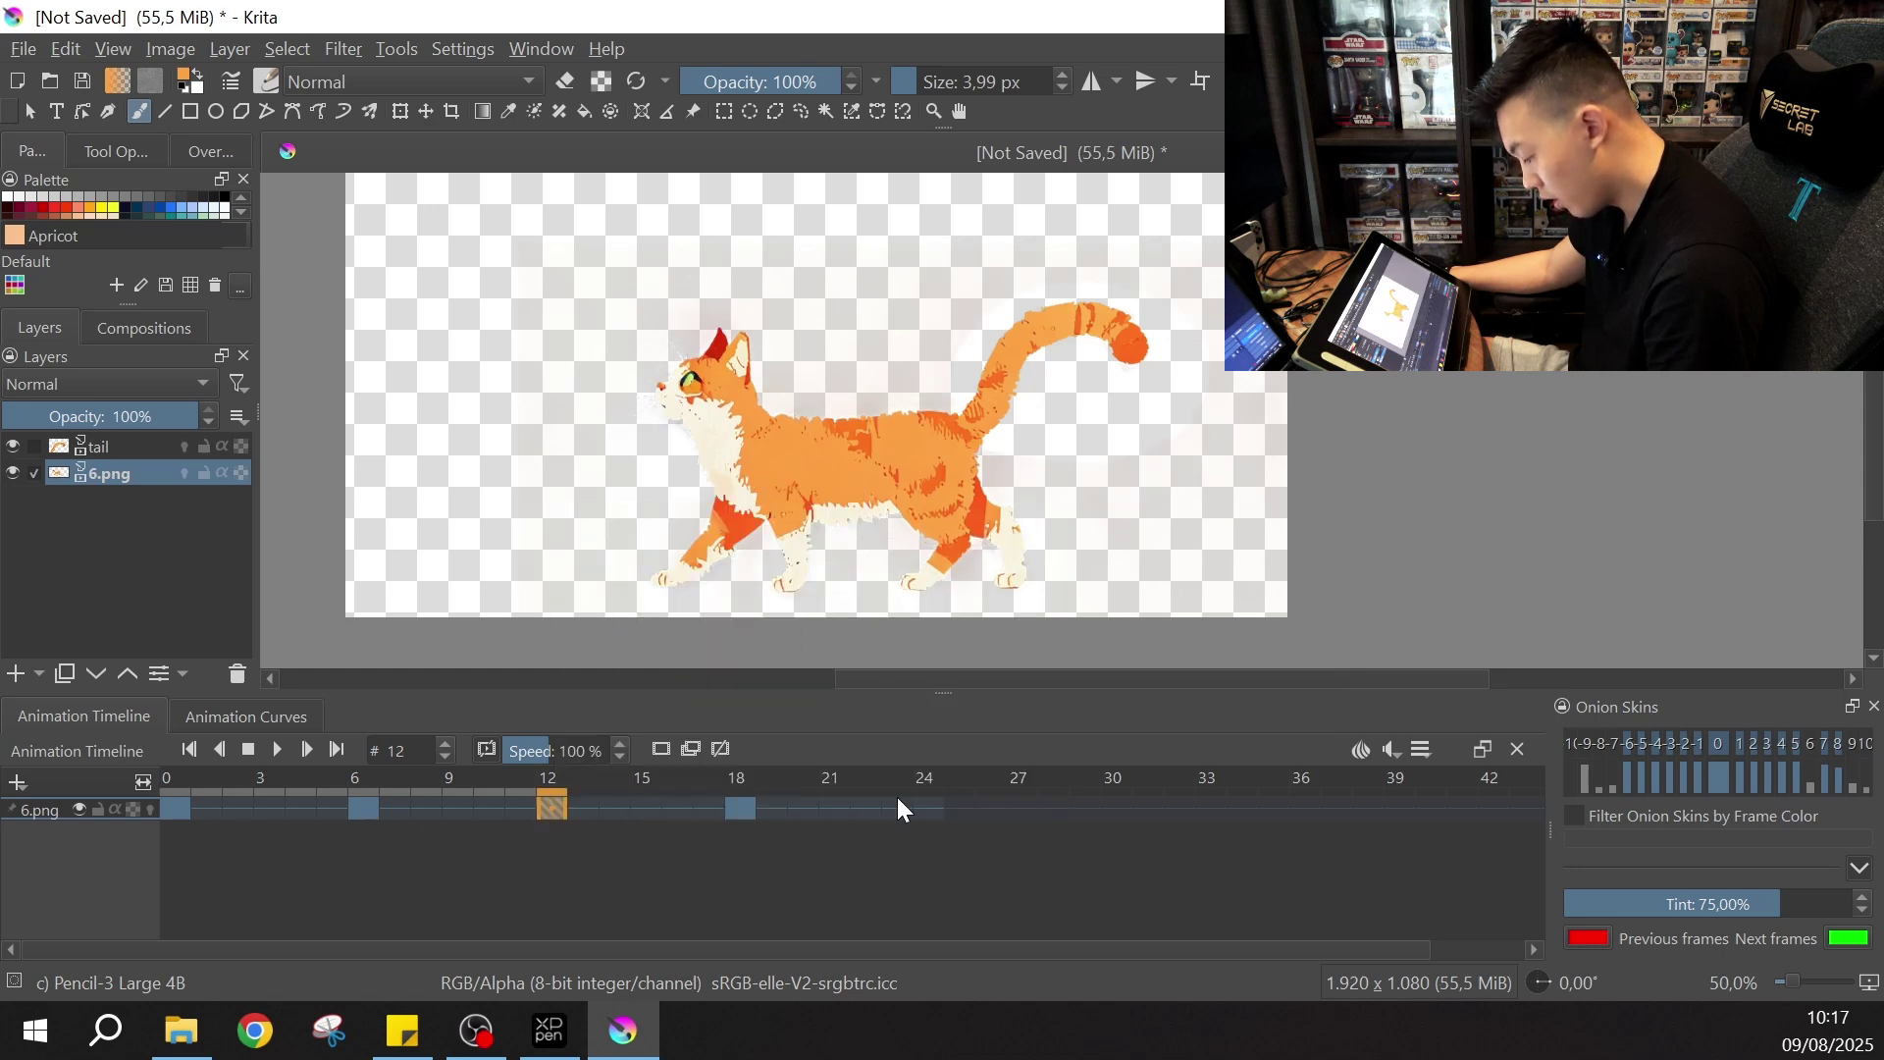
left_click(920, 810)
right_click(920, 811)
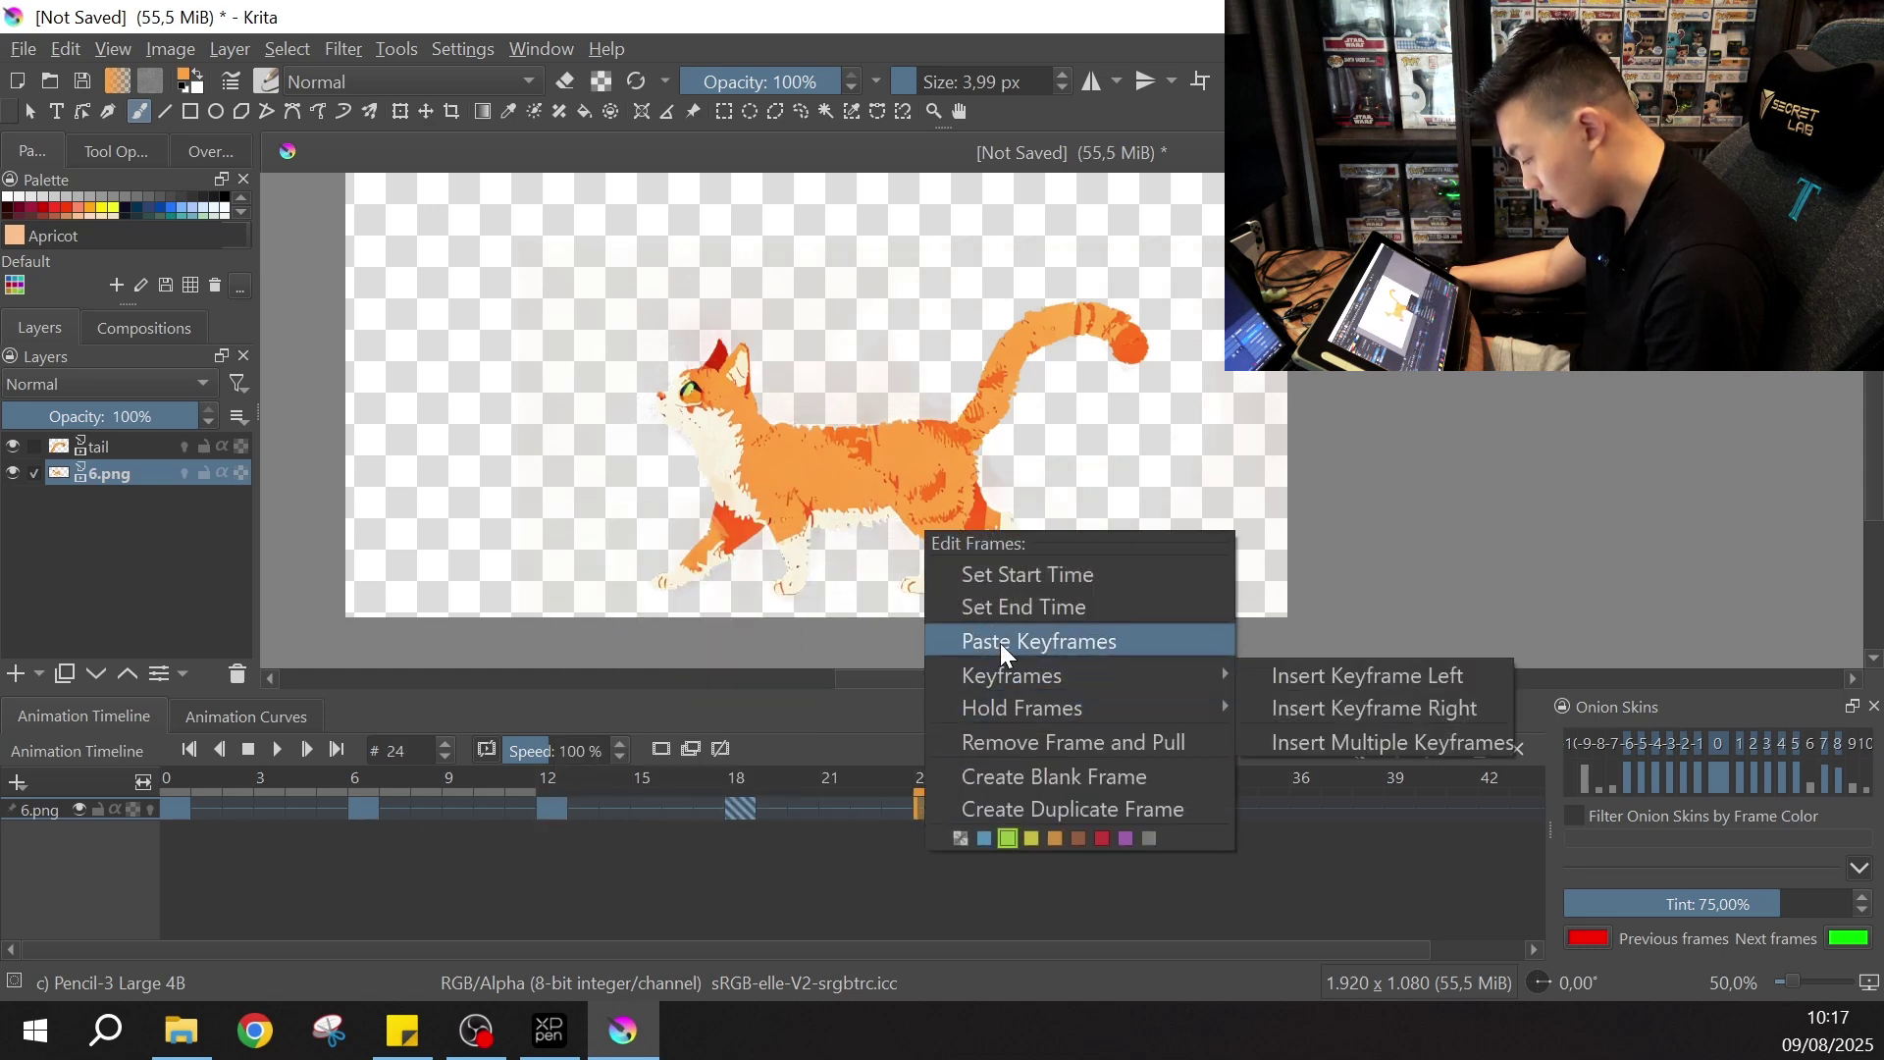
left_click(999, 650)
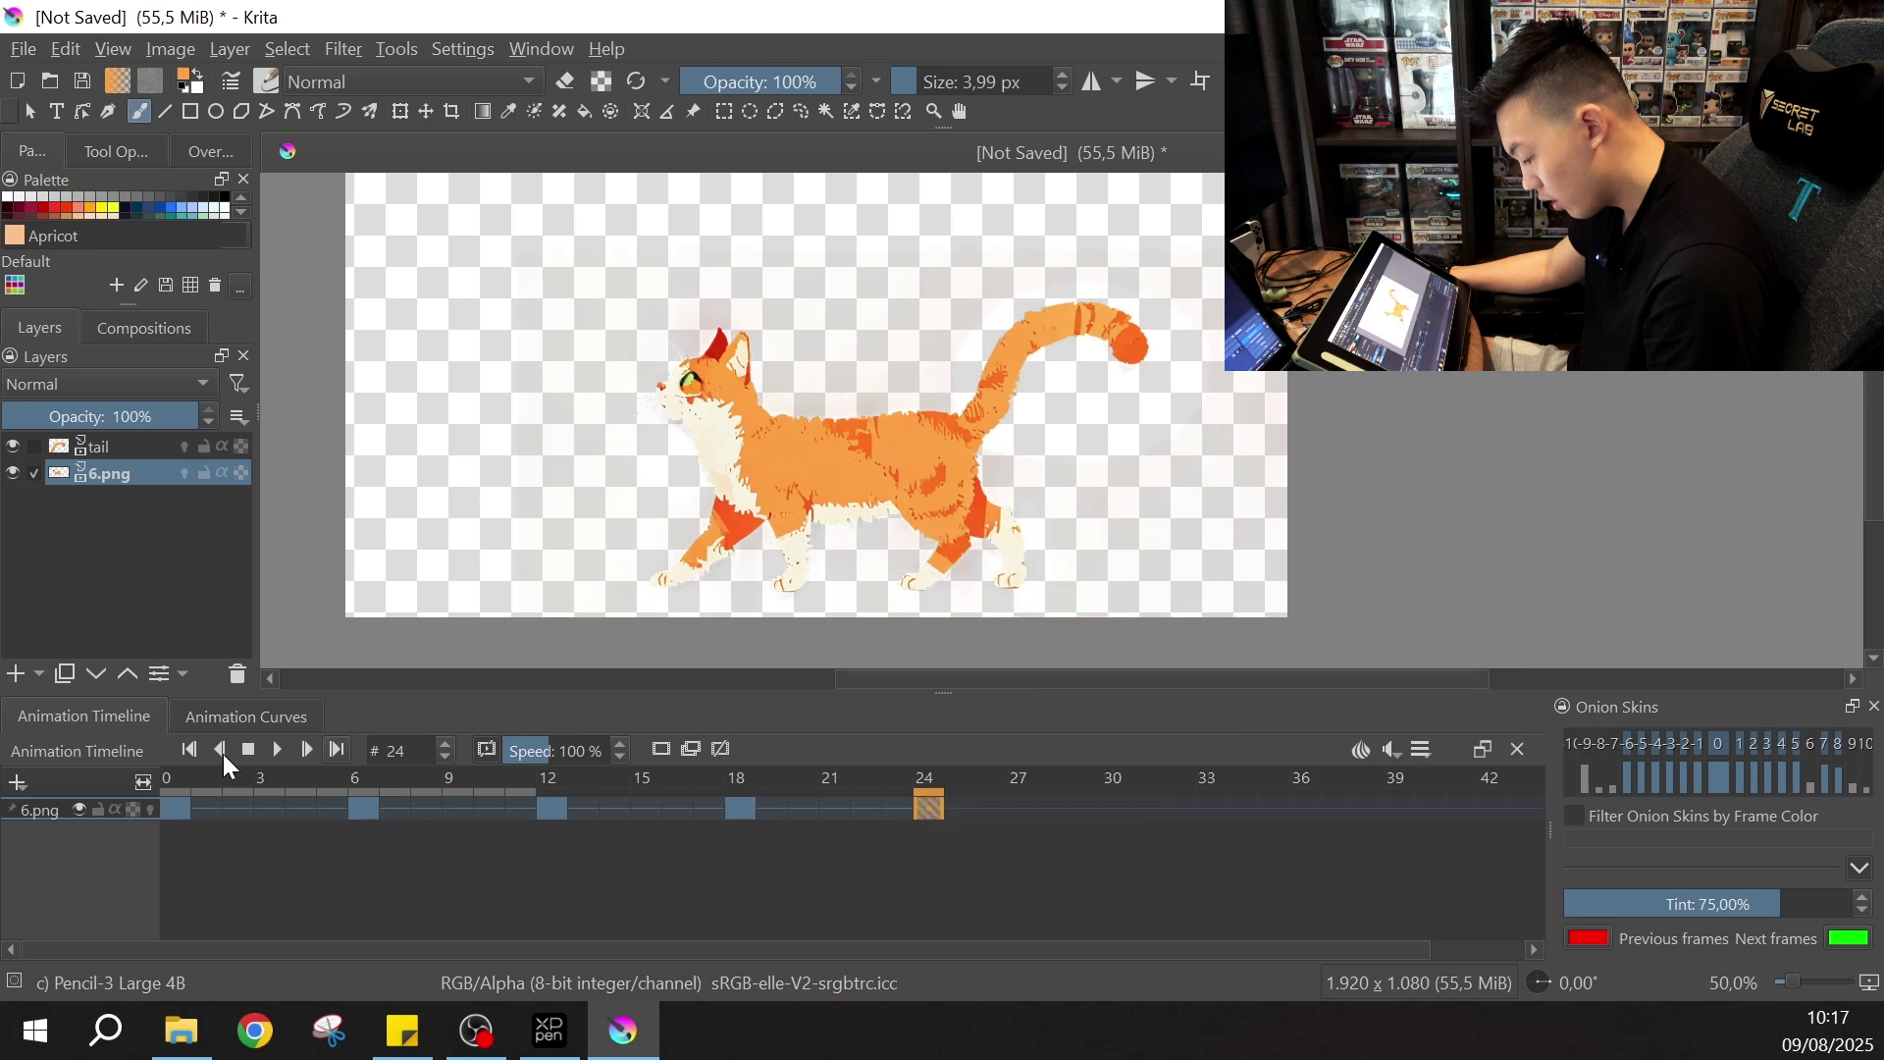
- Play back the animation and compare the body poses at frames 6 and 12
left_click(279, 750)
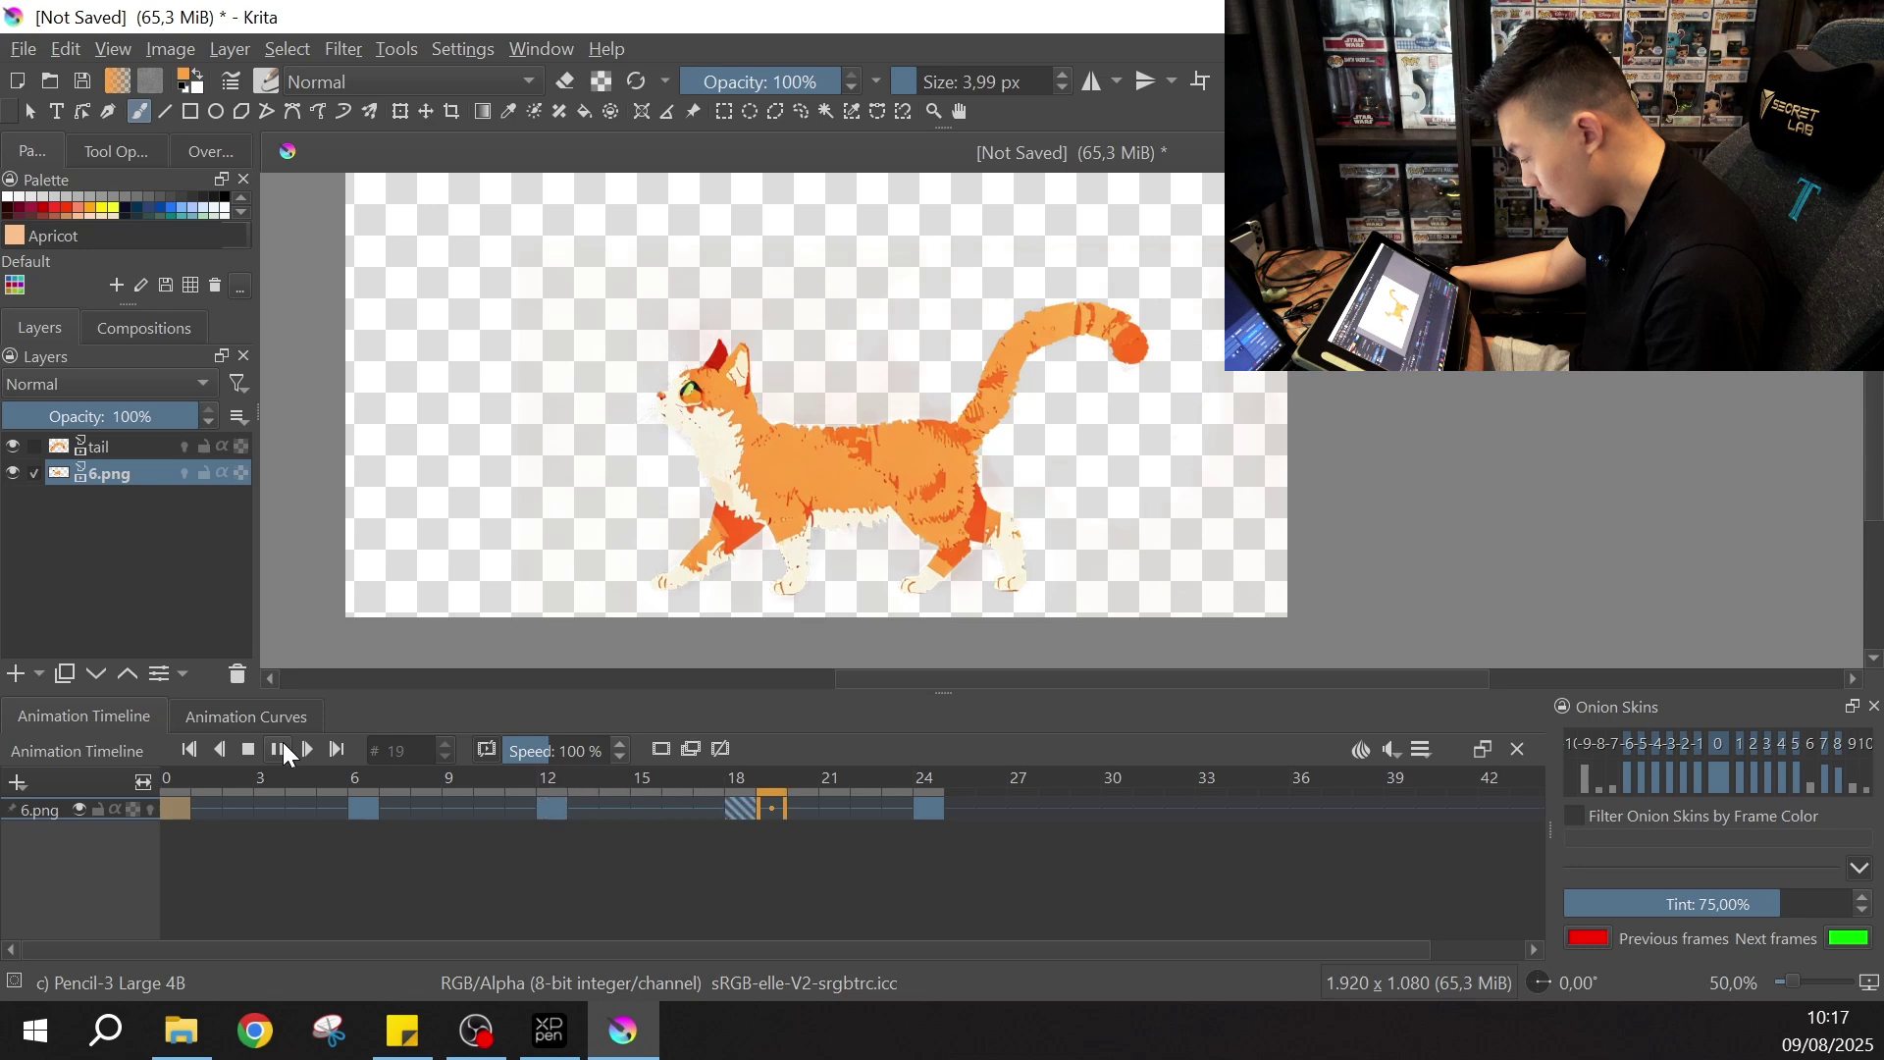
left_click(552, 812)
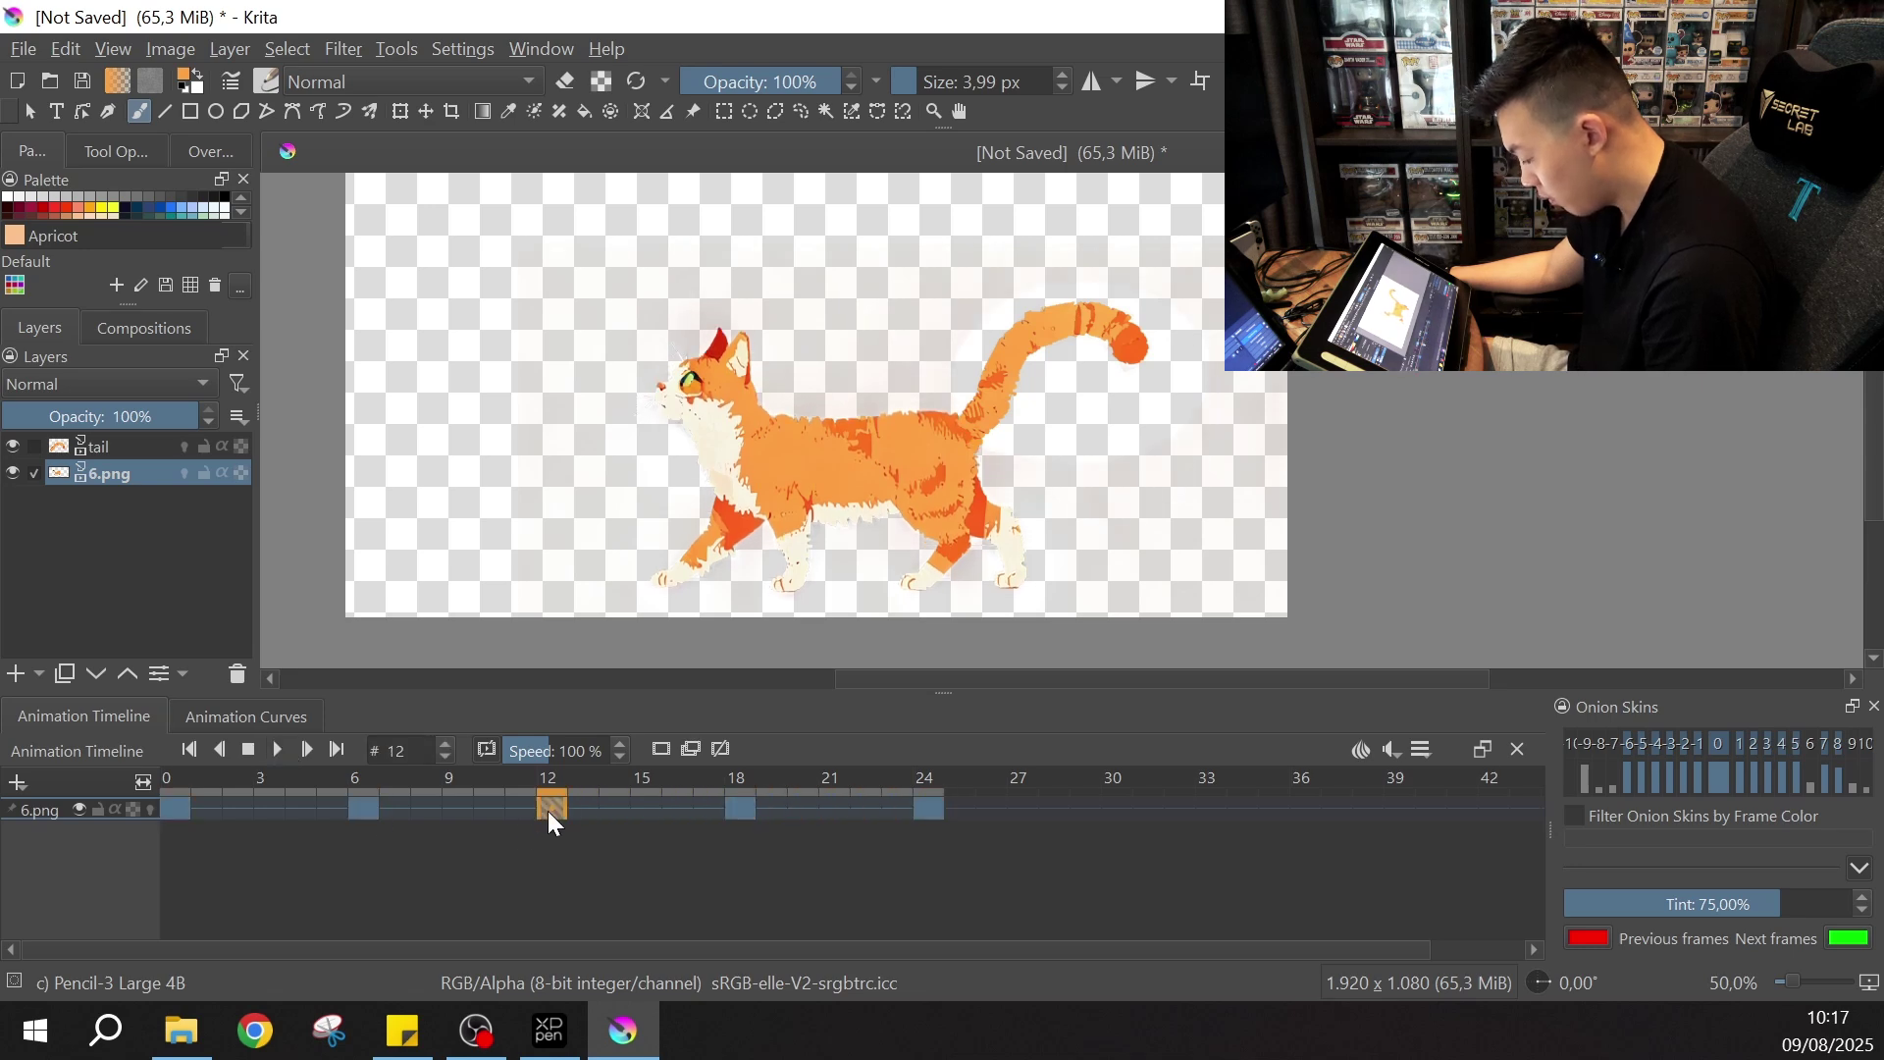
left_click(363, 810)
left_click(554, 810)
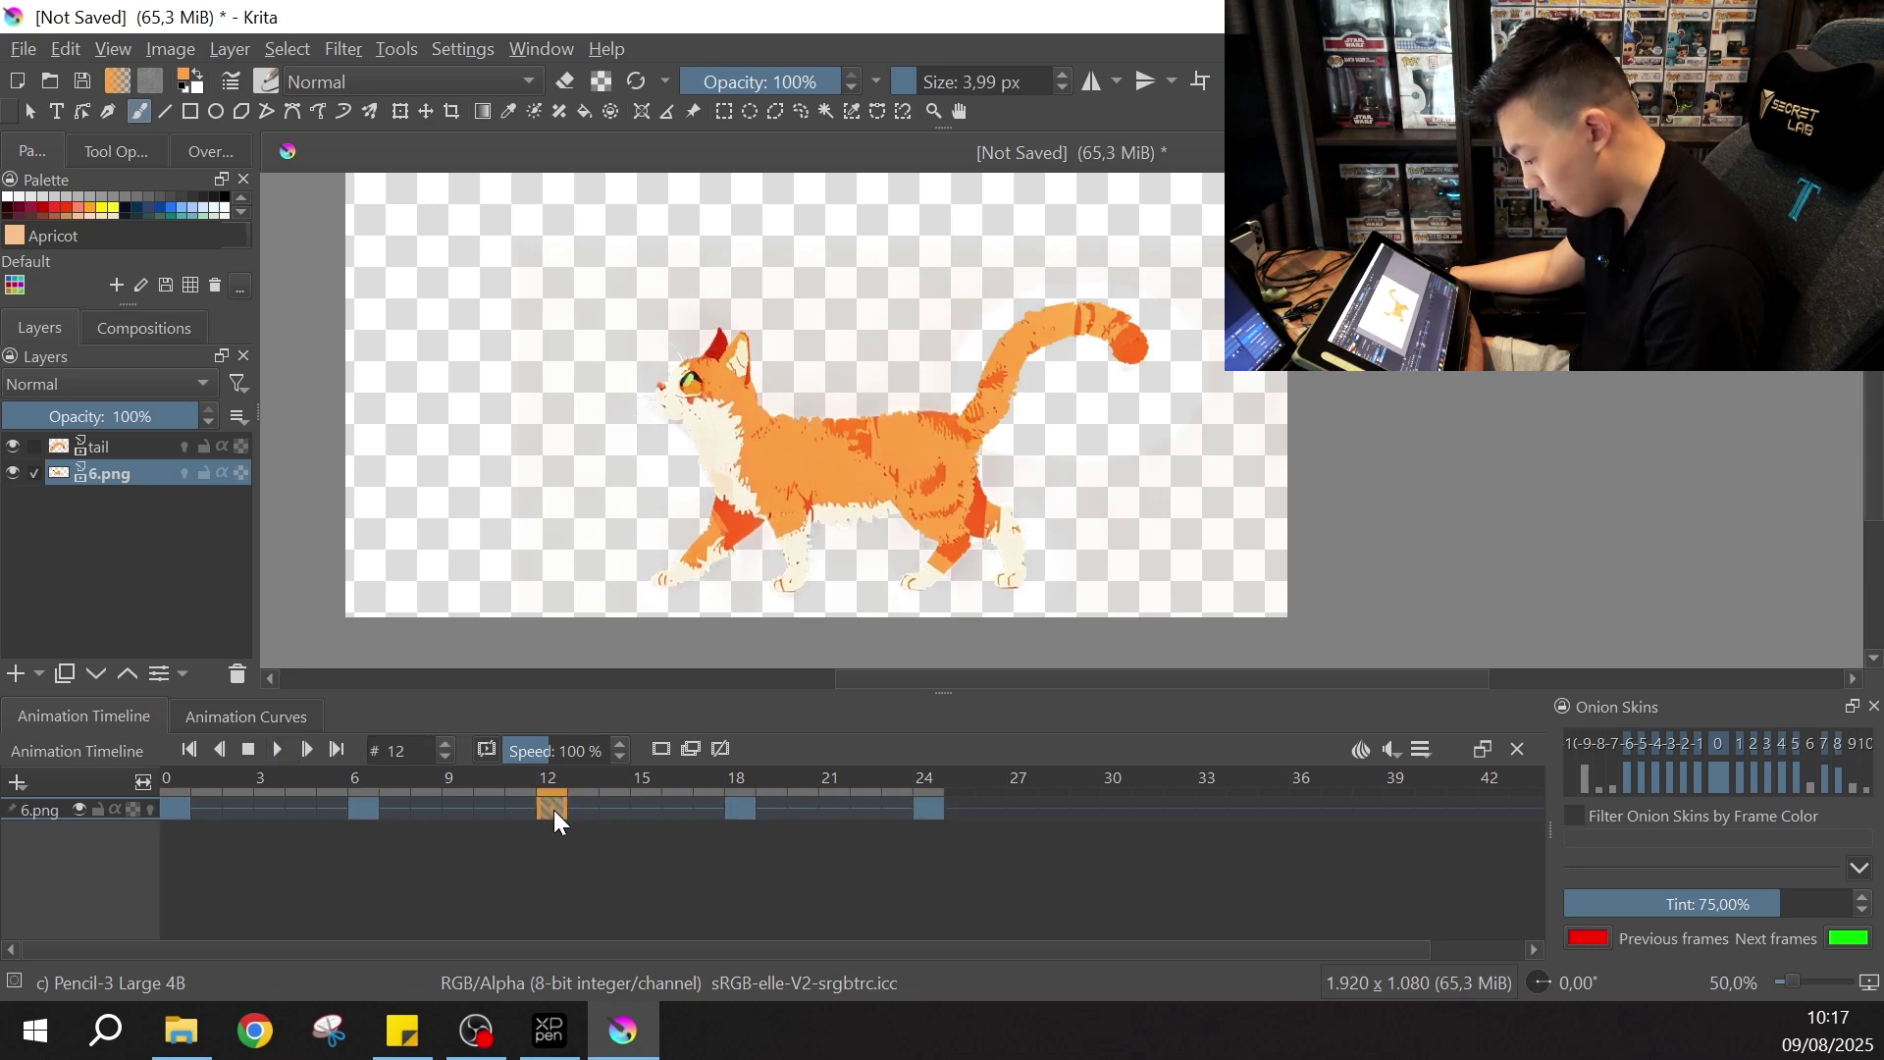
- On the tail layer, copy the keyframe from frame 0 and paste it at frame 12
left_click(120, 448)
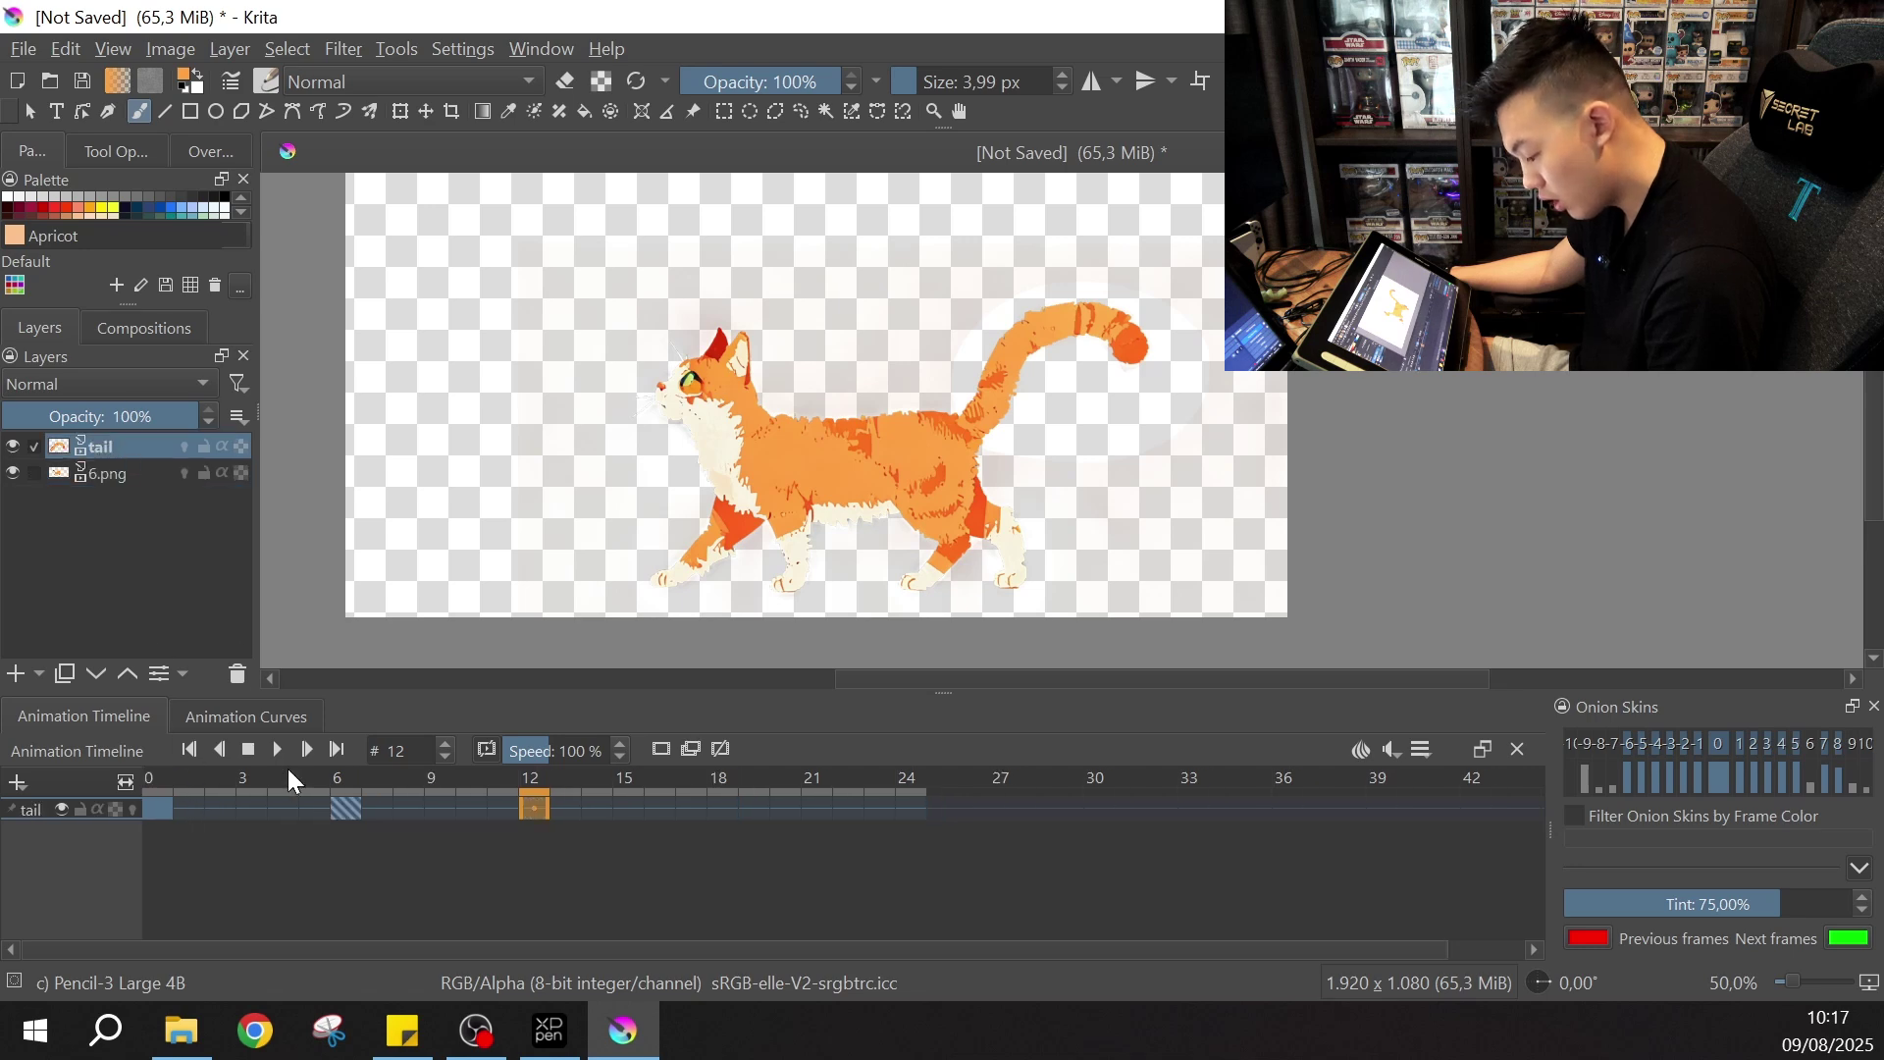
left_click(158, 811)
left_click(345, 803)
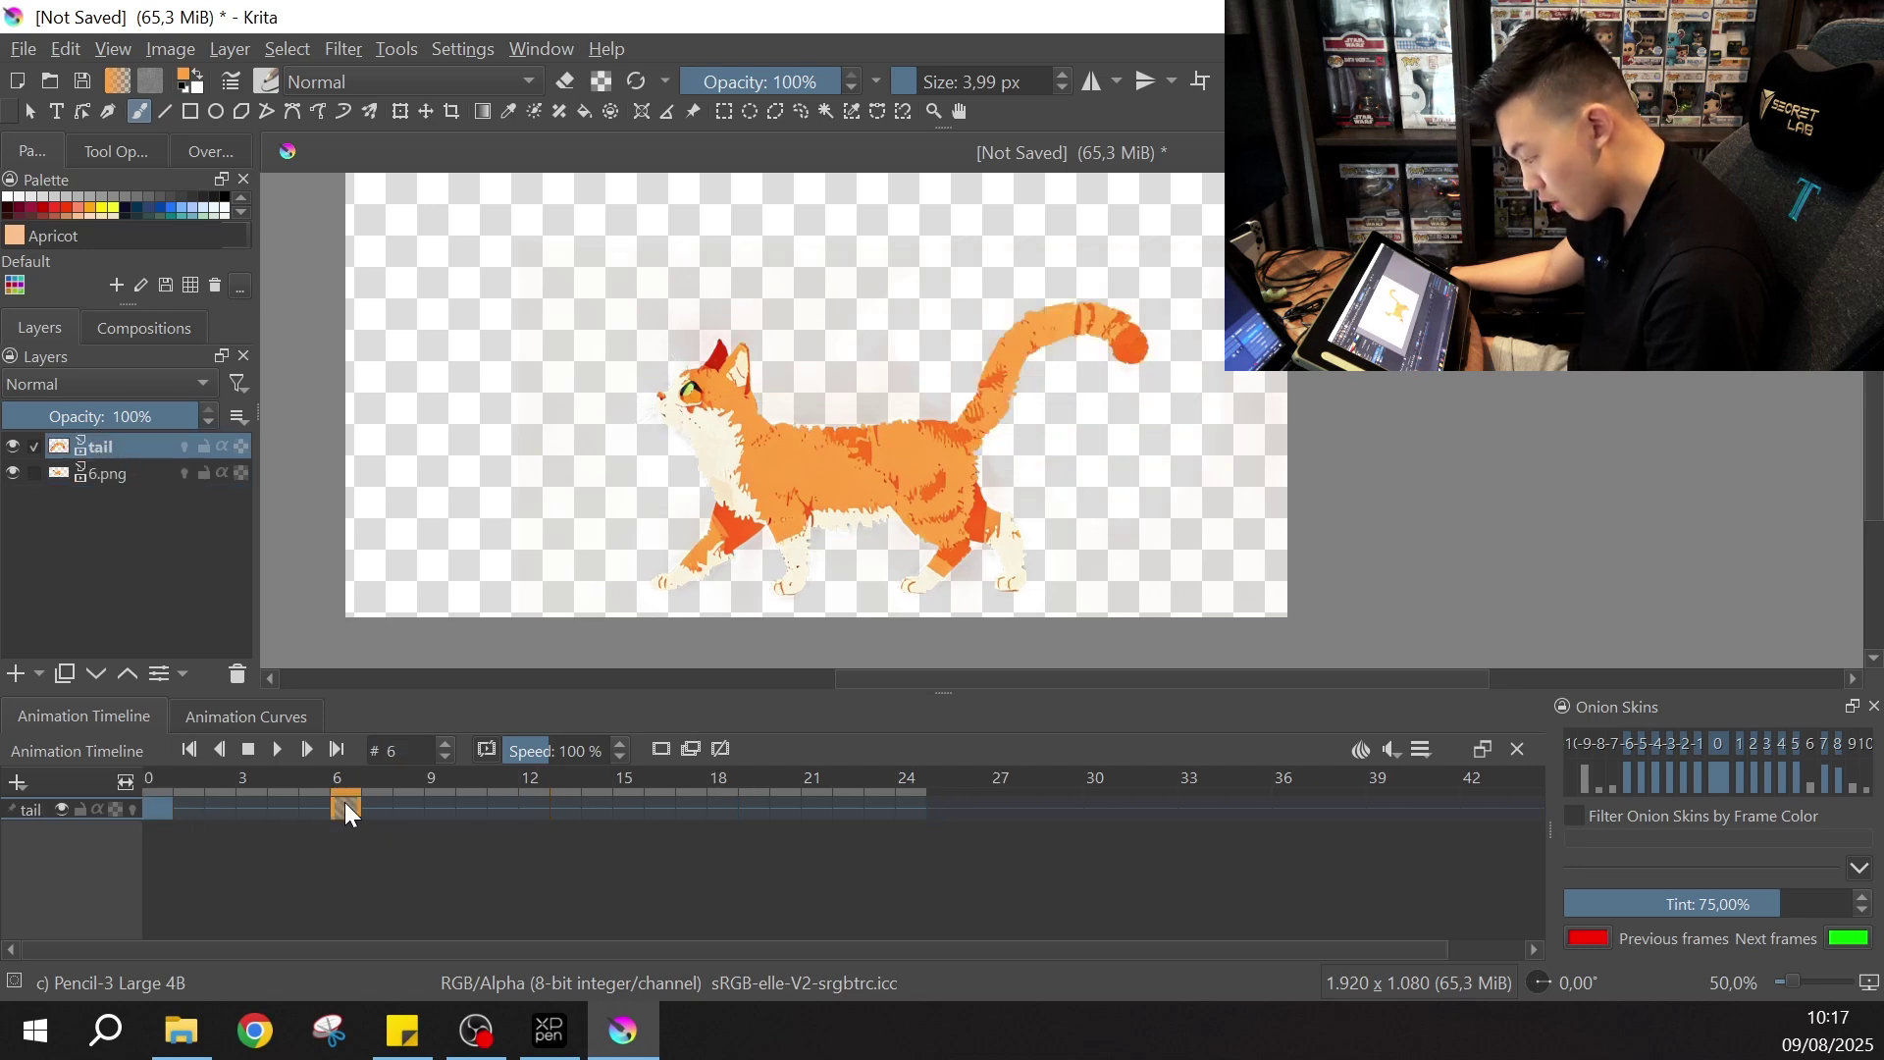
left_click(157, 810)
left_click(344, 813)
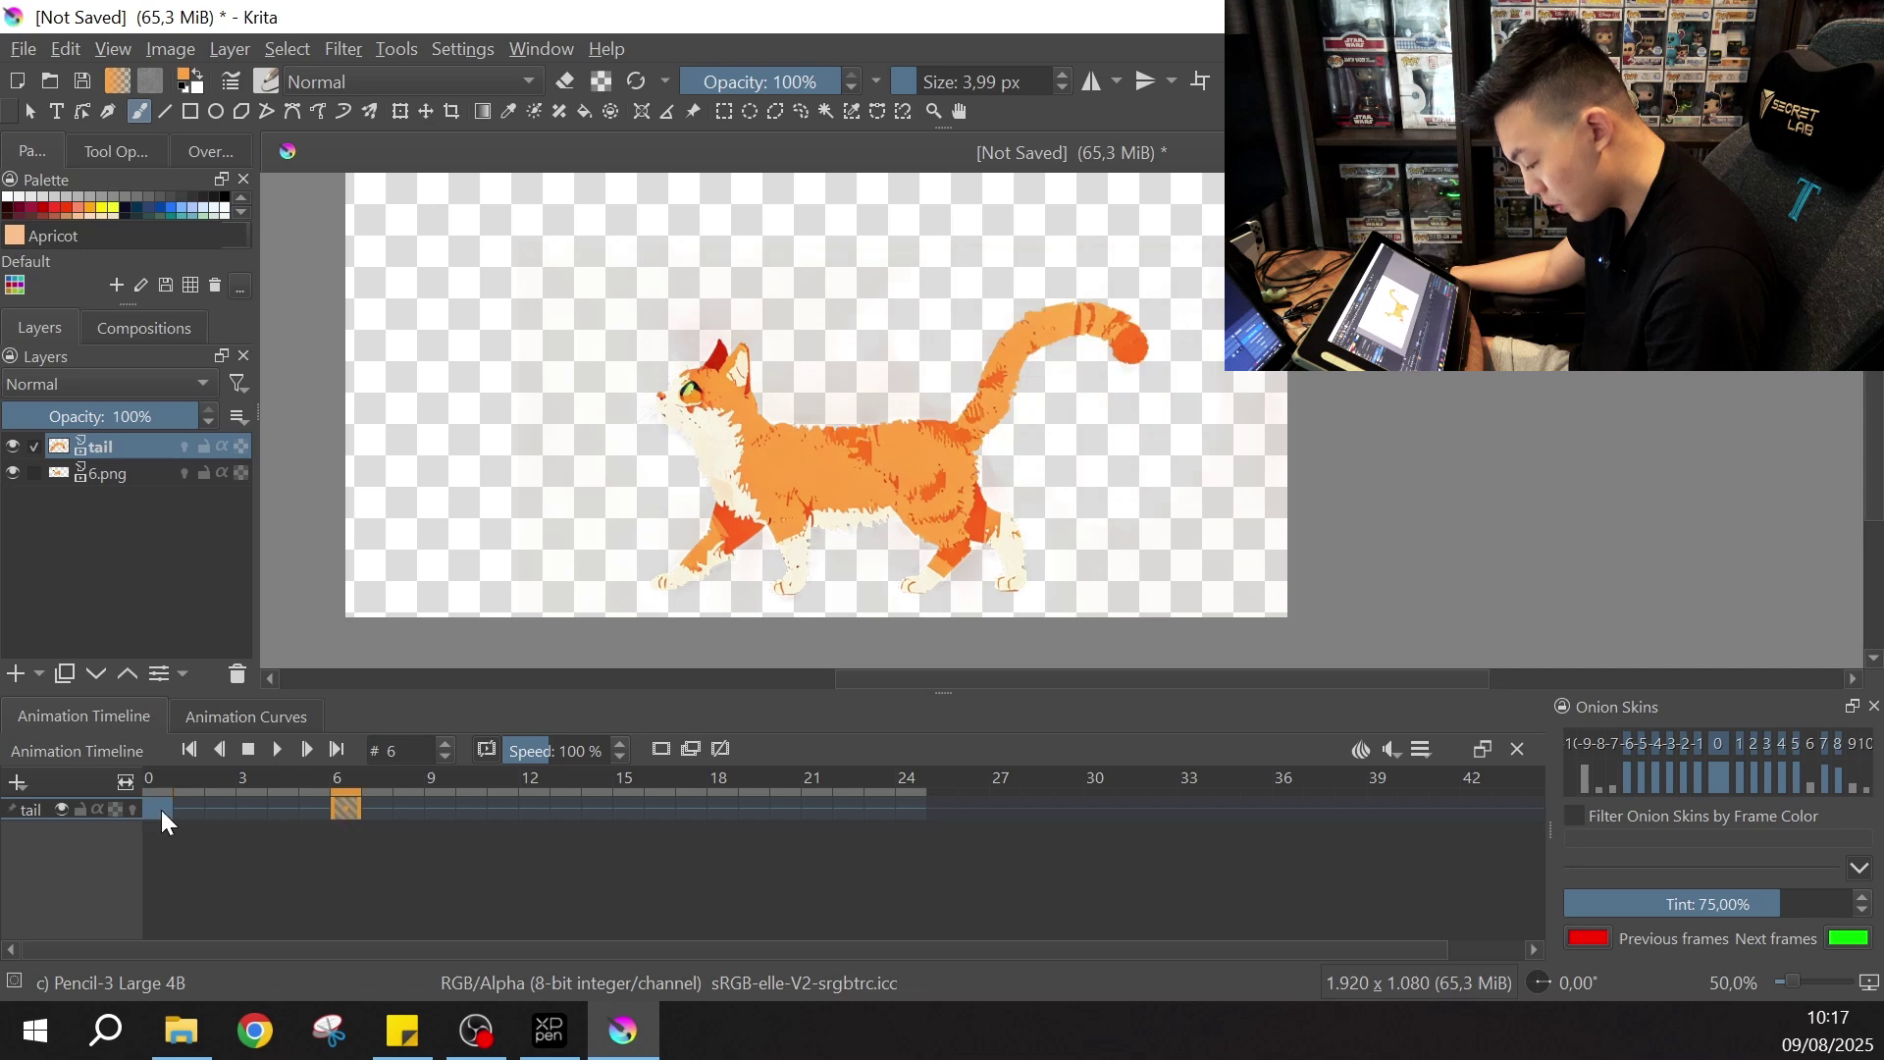
left_click(156, 809)
right_click(156, 809)
left_click(259, 620)
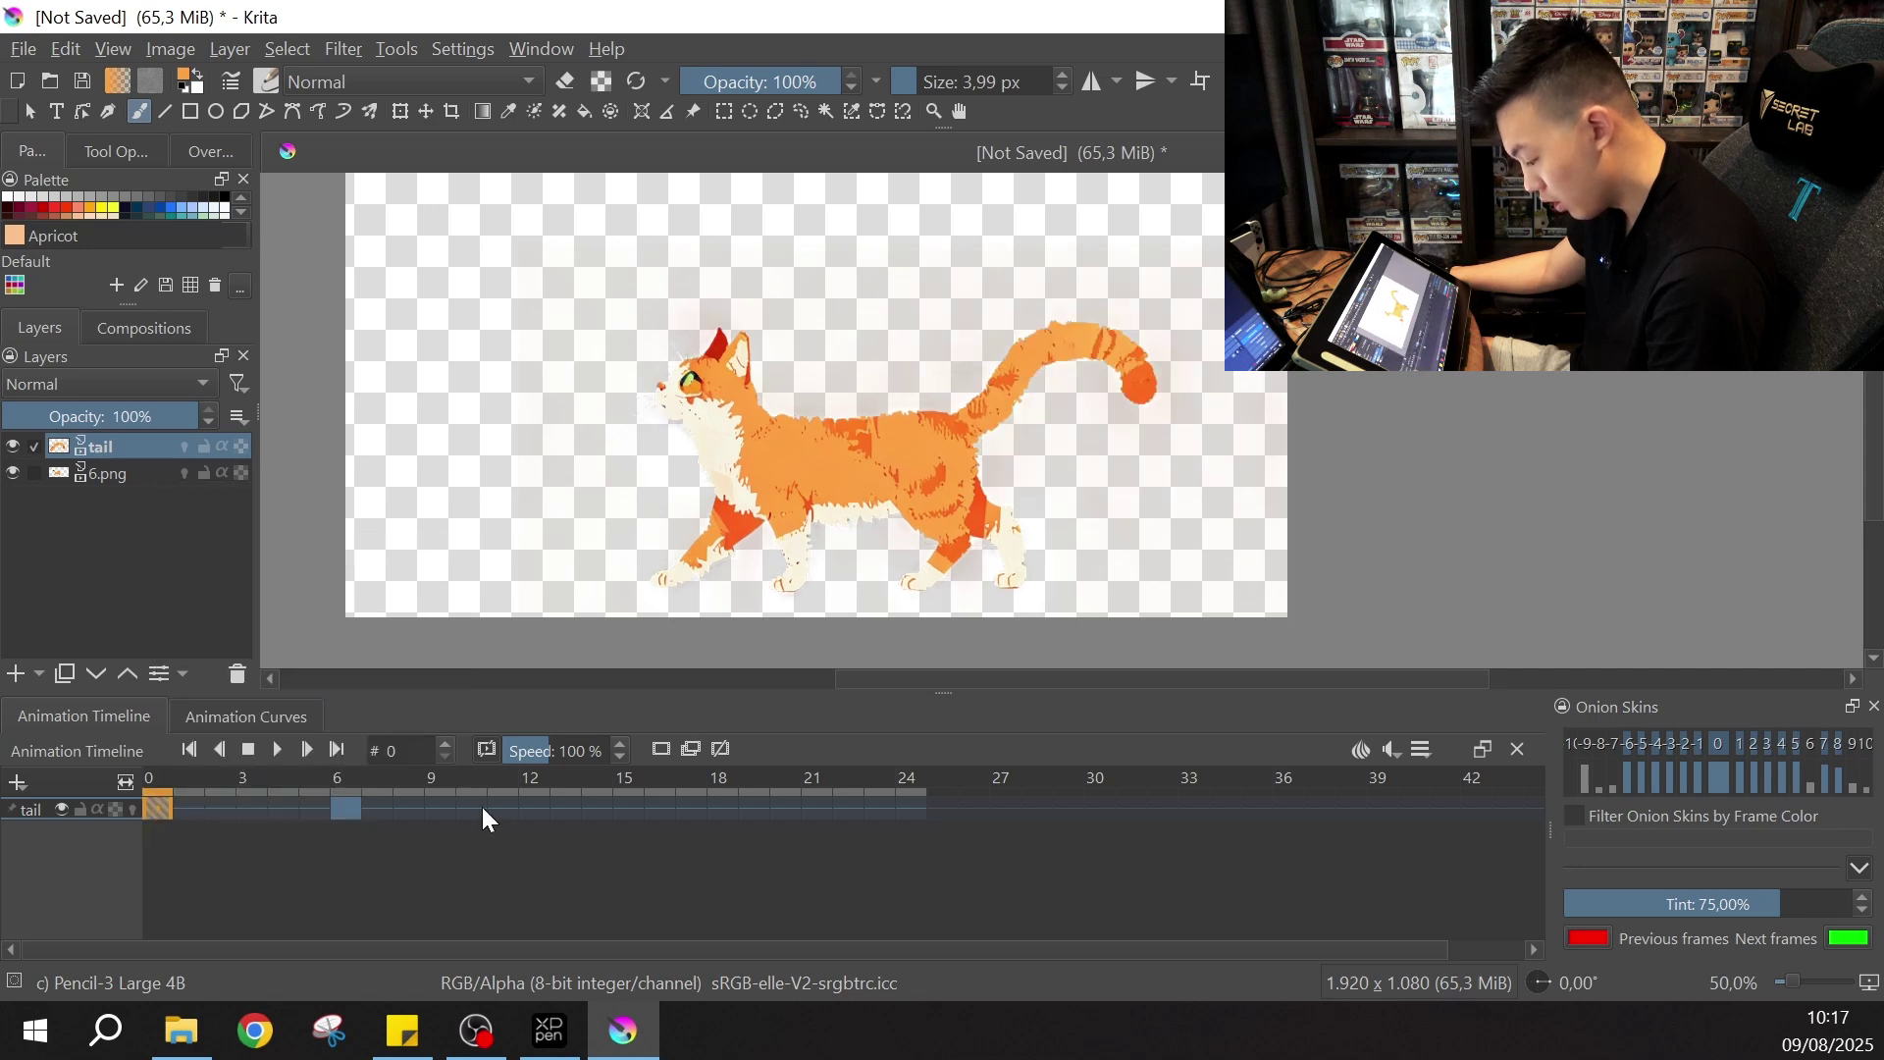
right_click(542, 809)
left_click(642, 643)
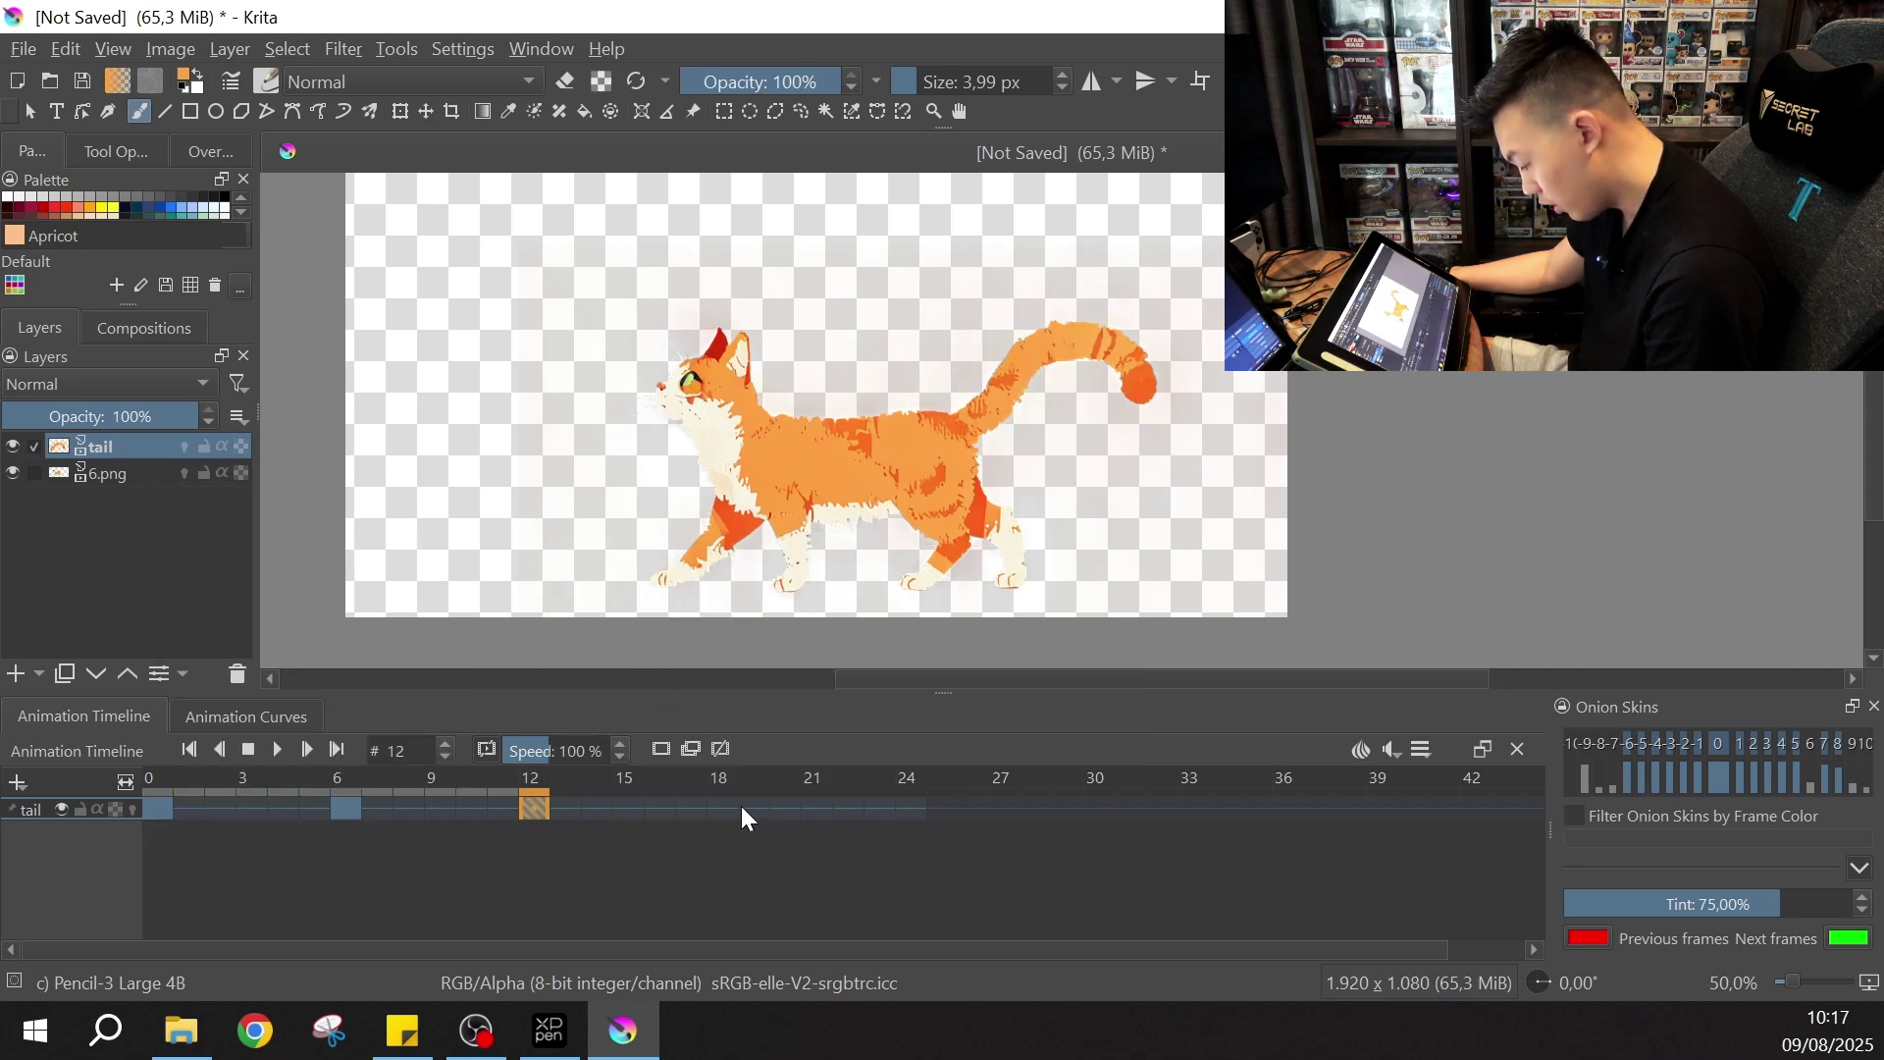
- Paste the copied tail keyframe at frame 24 as well
left_click(726, 809)
right_click(910, 807)
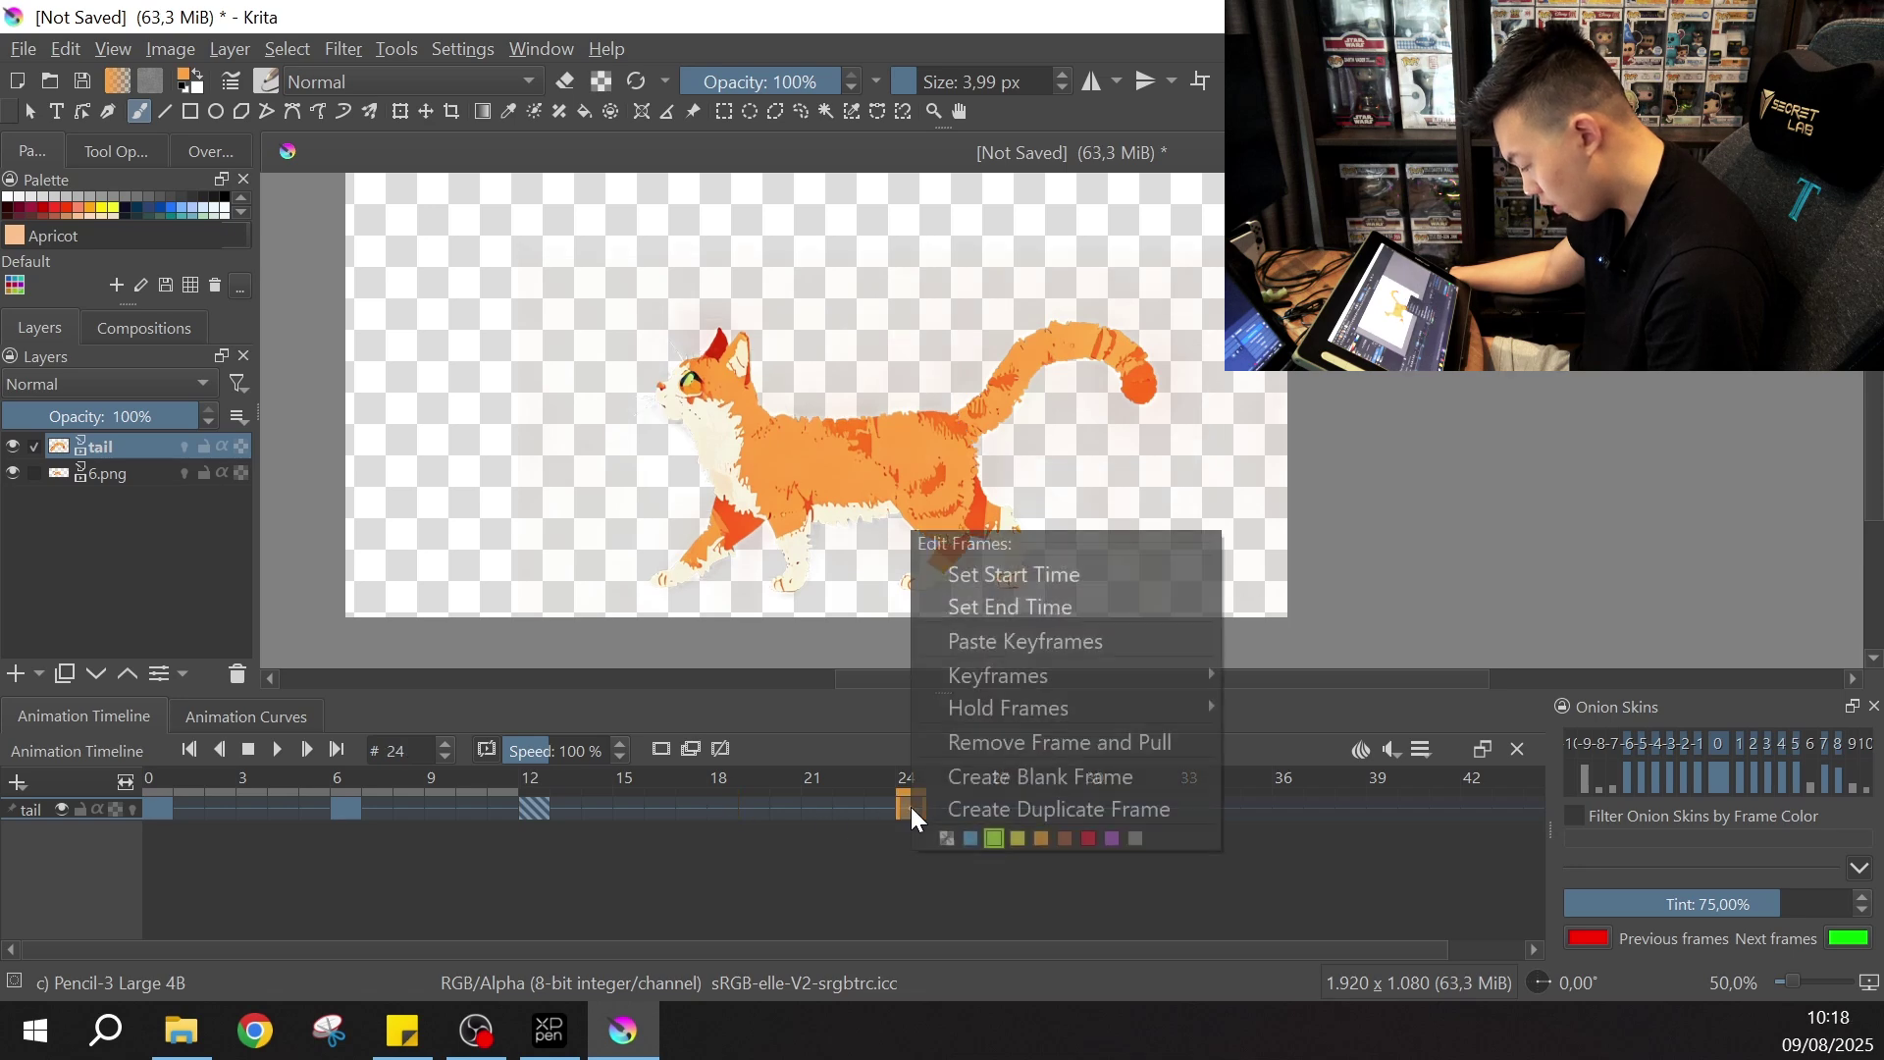
left_click(990, 646)
- Review the tail's pose at frames 0, 6, 12, 18 and 24
left_click(336, 810)
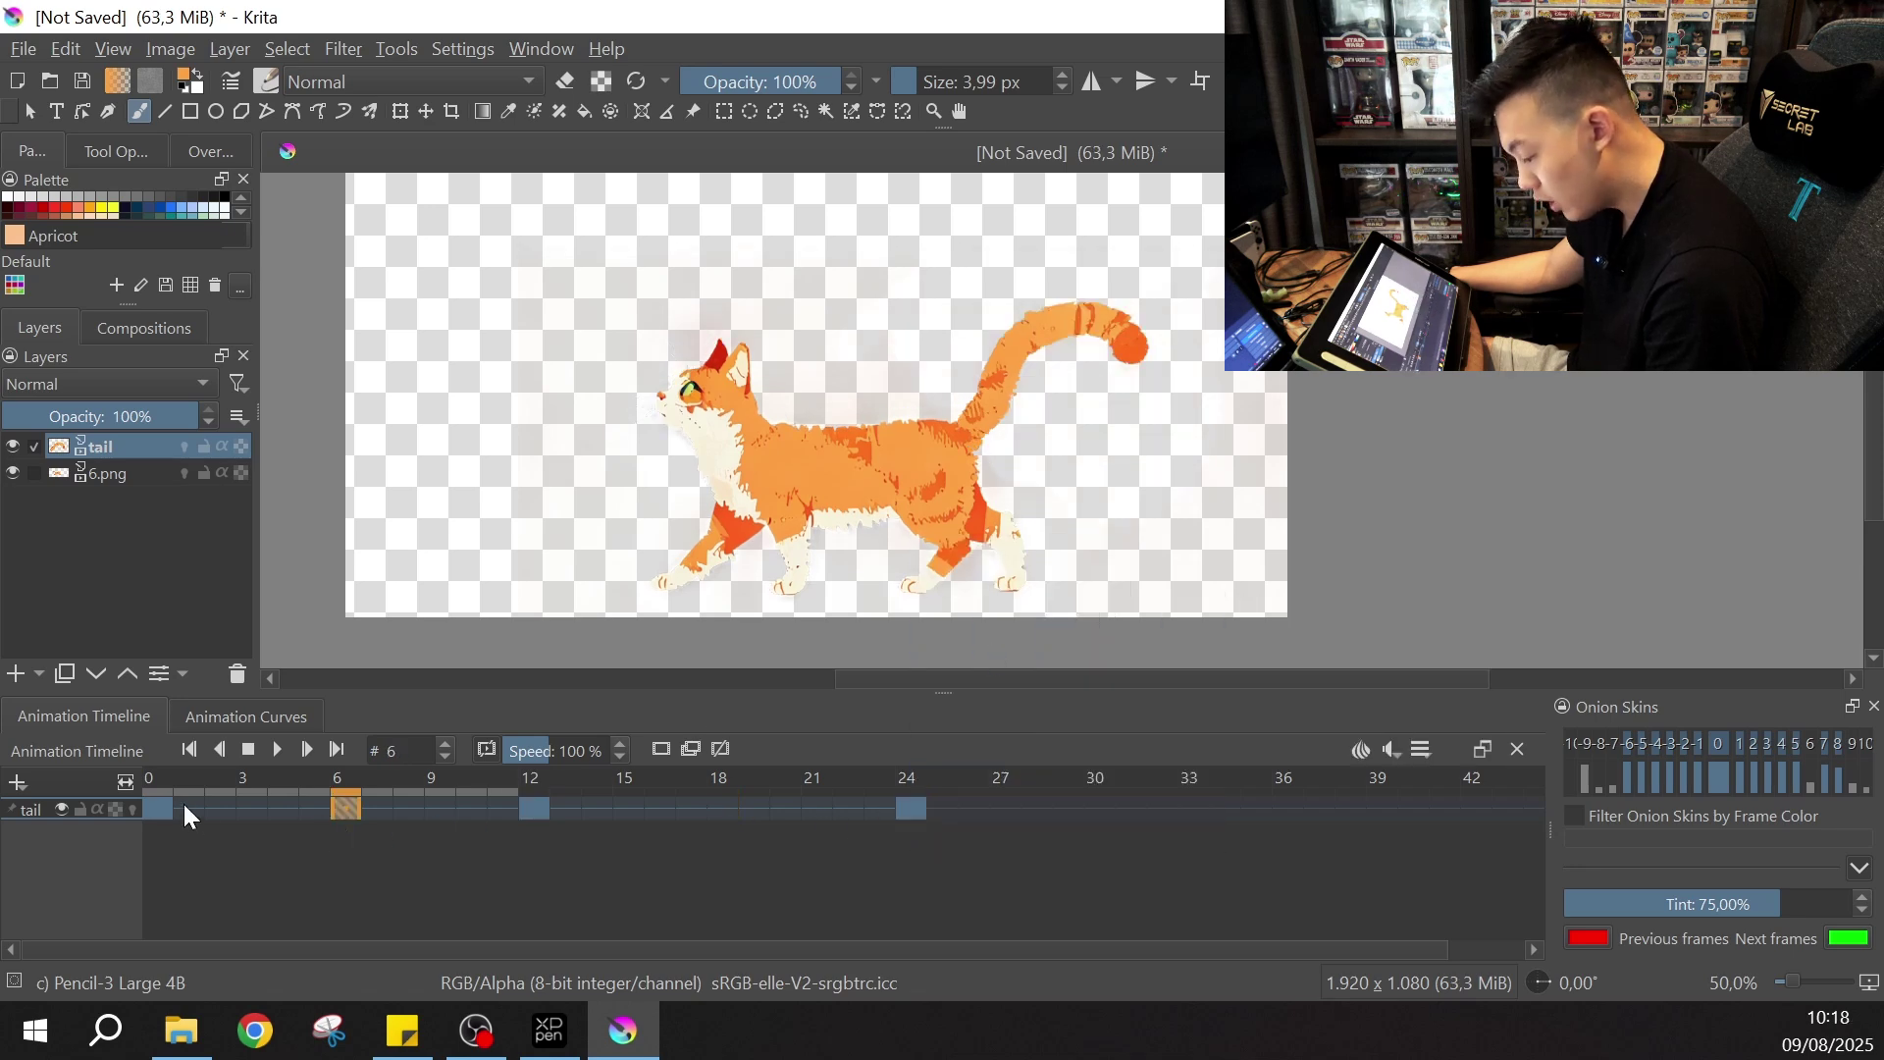
left_click(155, 805)
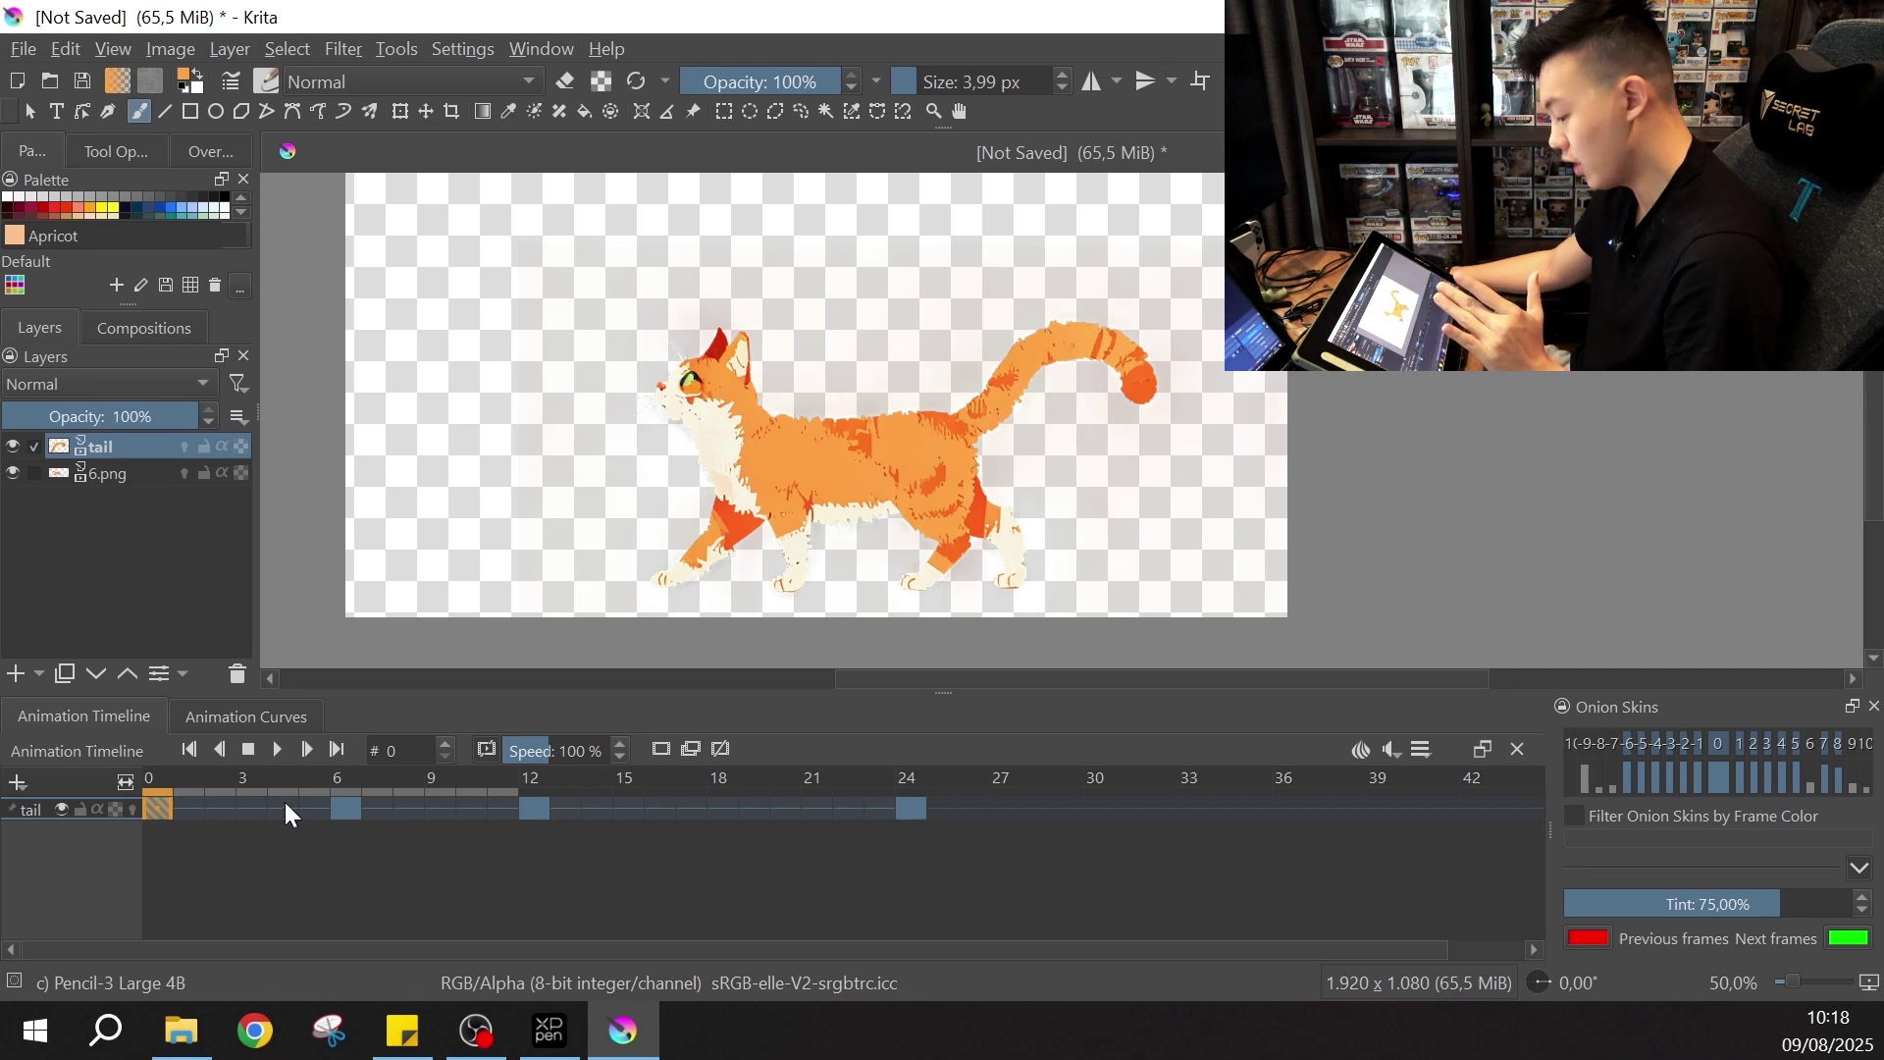
left_click(343, 815)
left_click(538, 815)
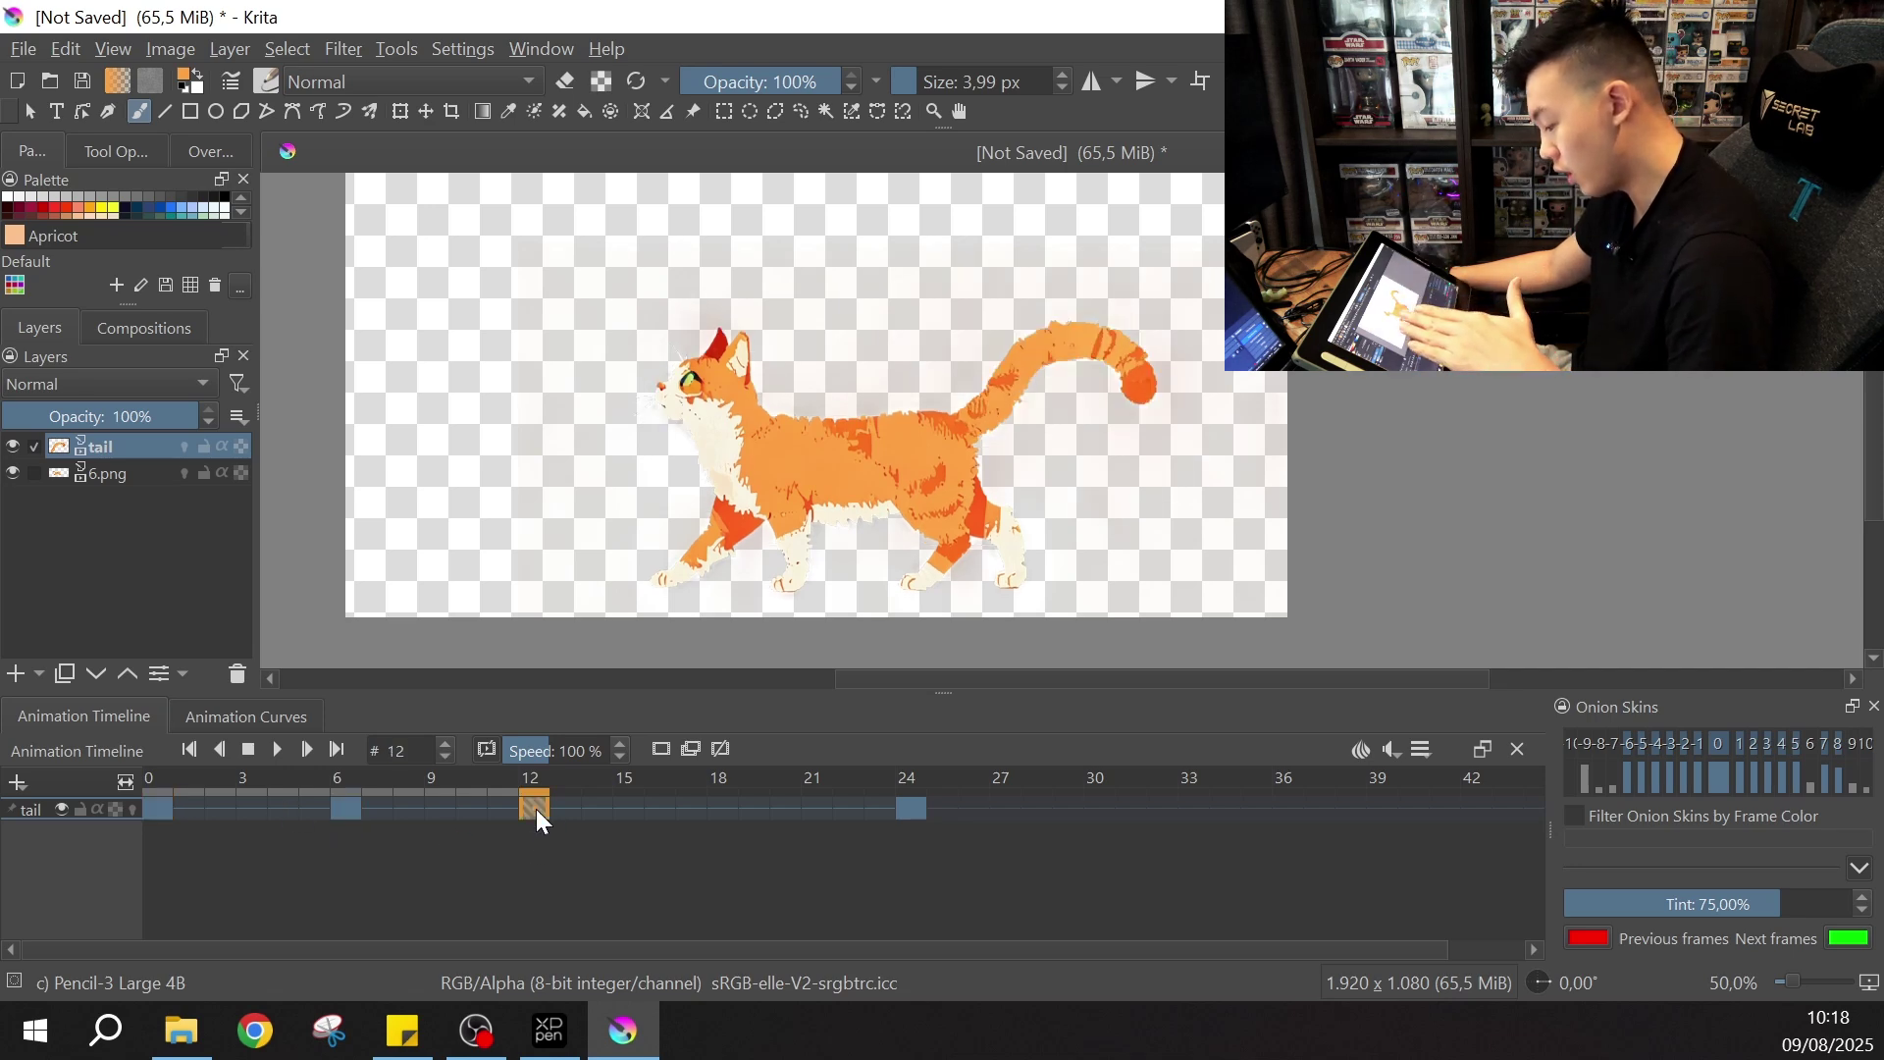
left_click(722, 809)
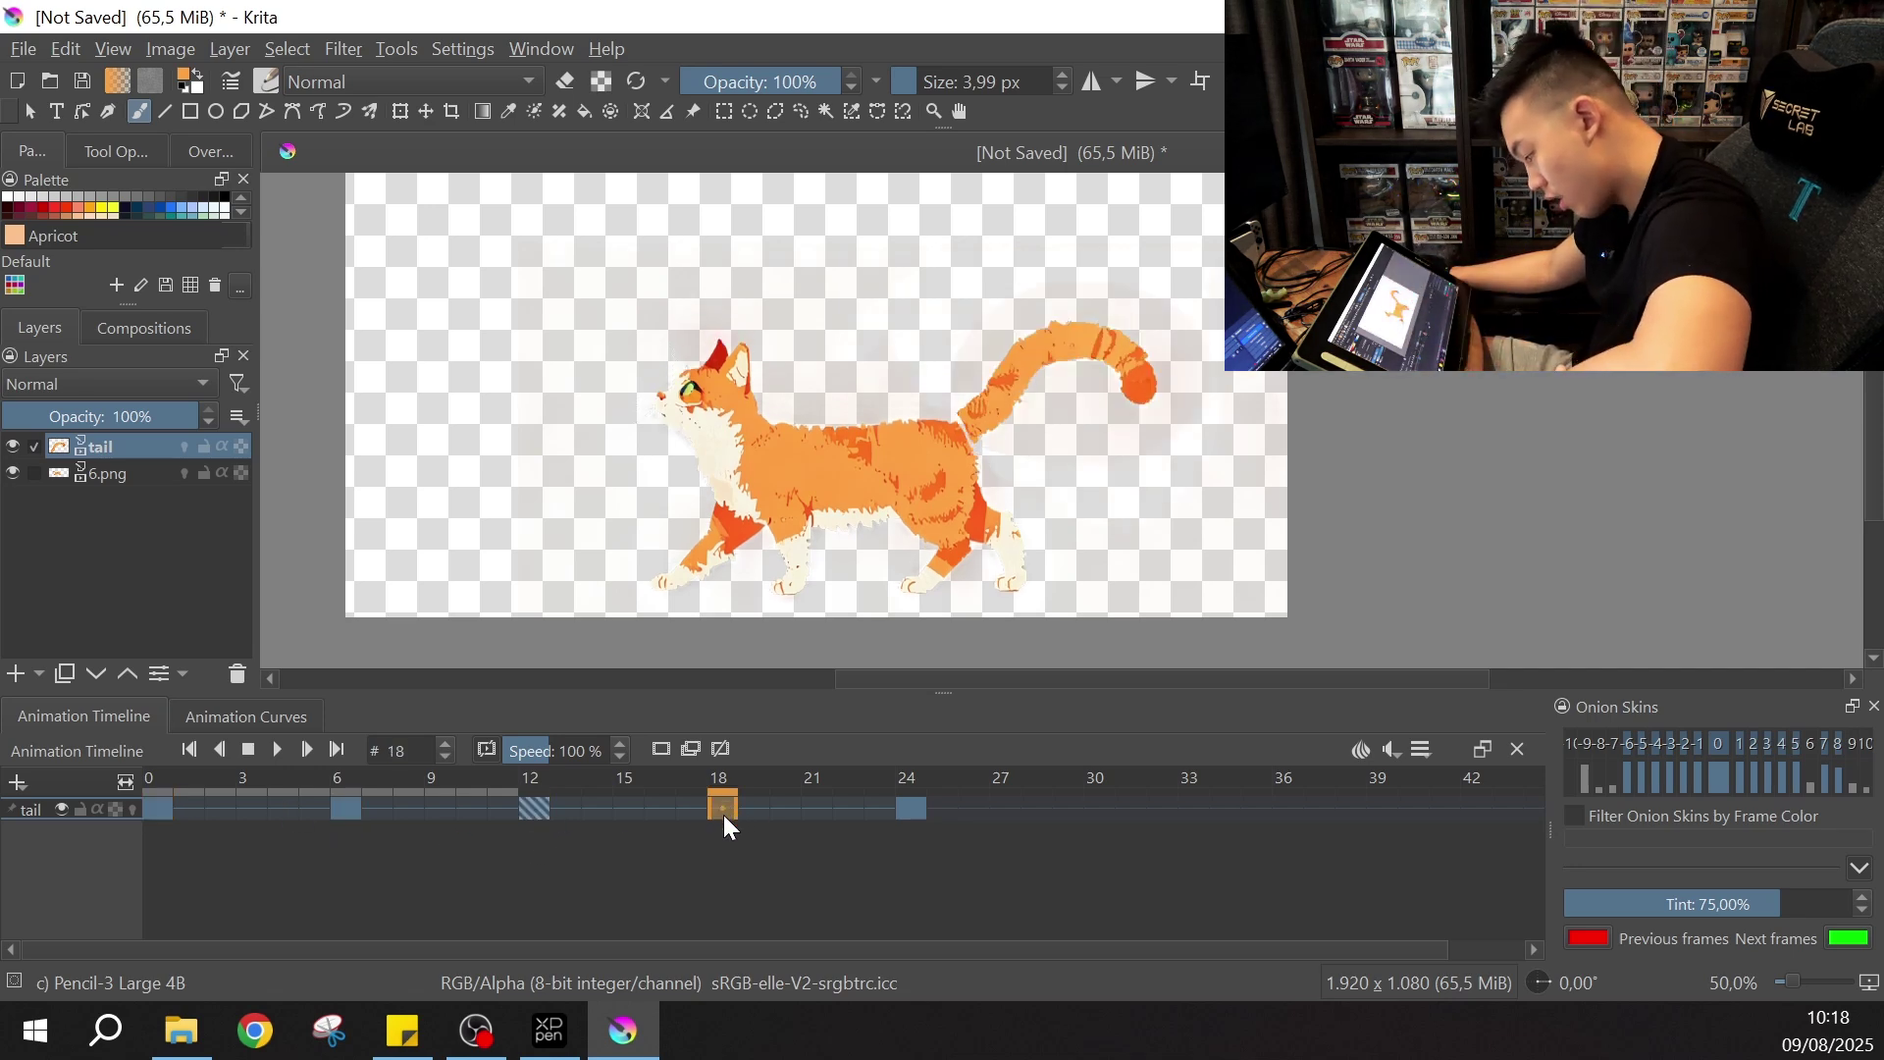
left_click(920, 814)
- Transform the tail at frame 18, rotating it downward with its base kept at the body, and check it against frame 12
left_click(726, 810)
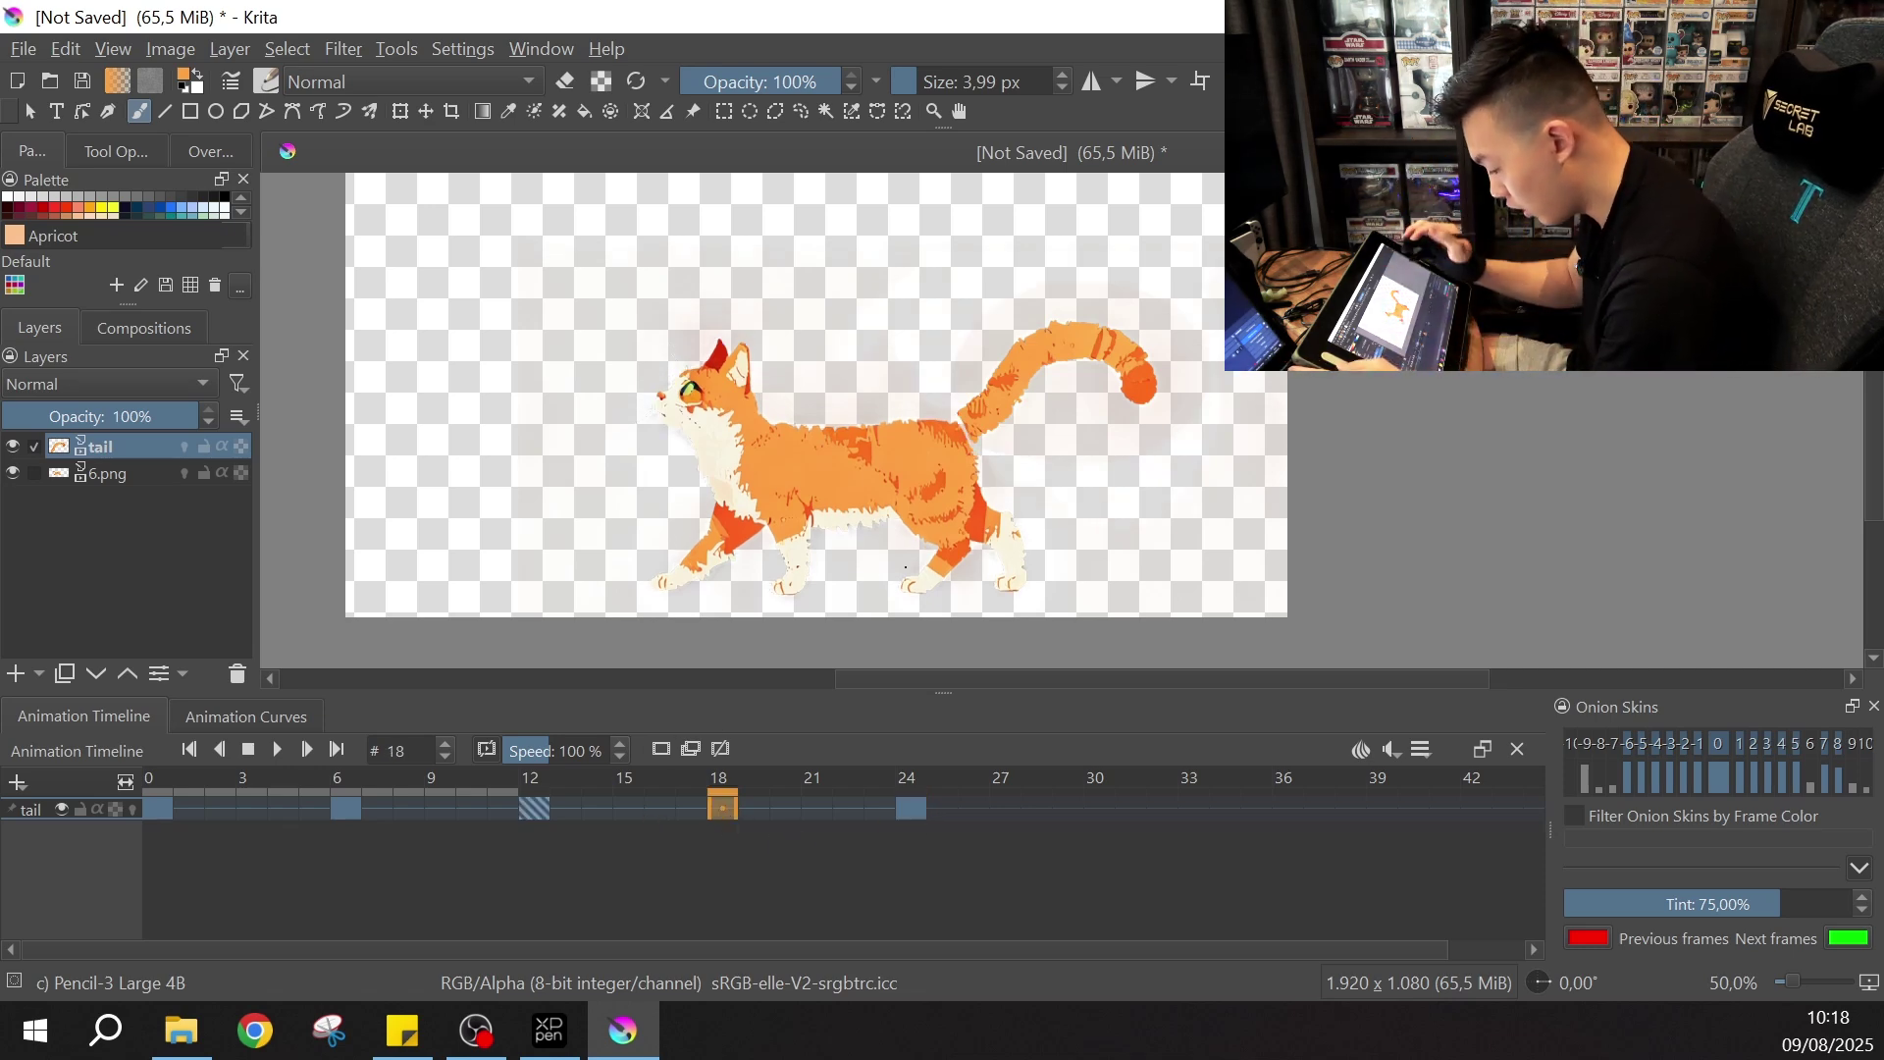
key("ctrl+t")
left_click_drag(1140, 351, 1145, 366)
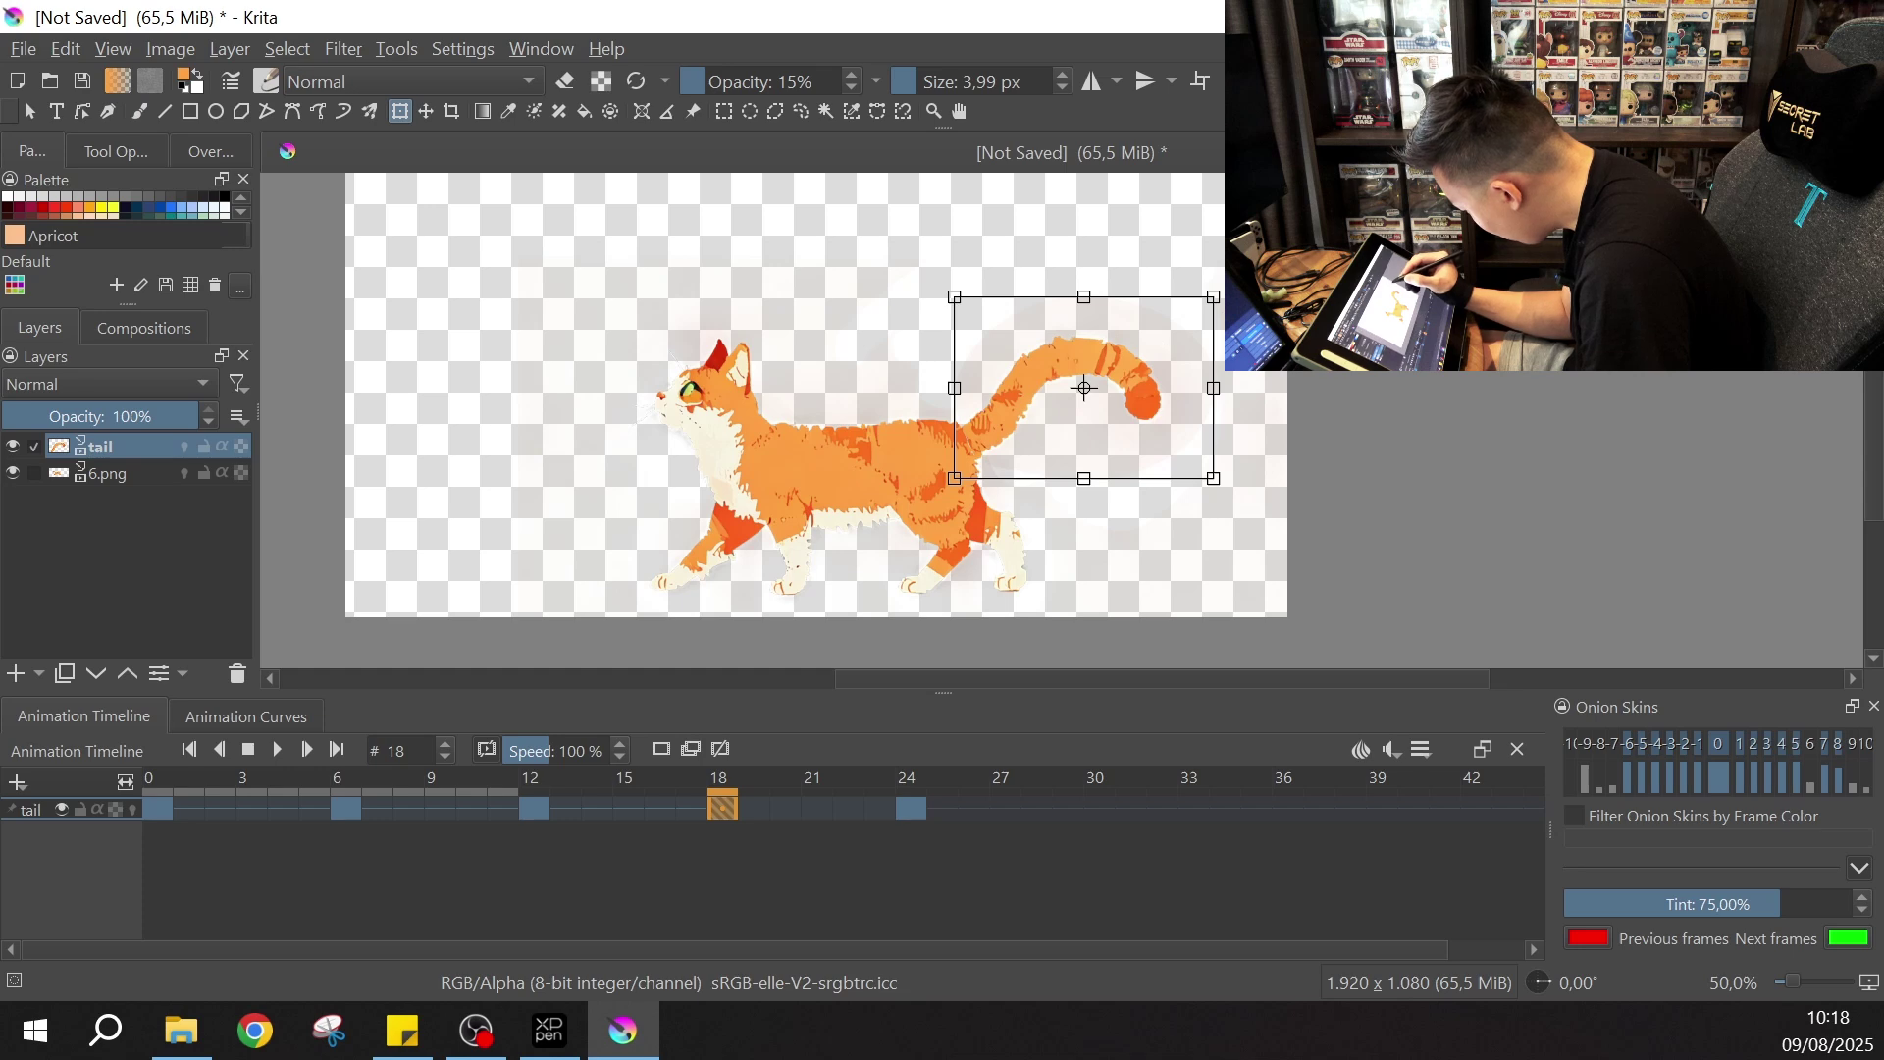
left_click(533, 811)
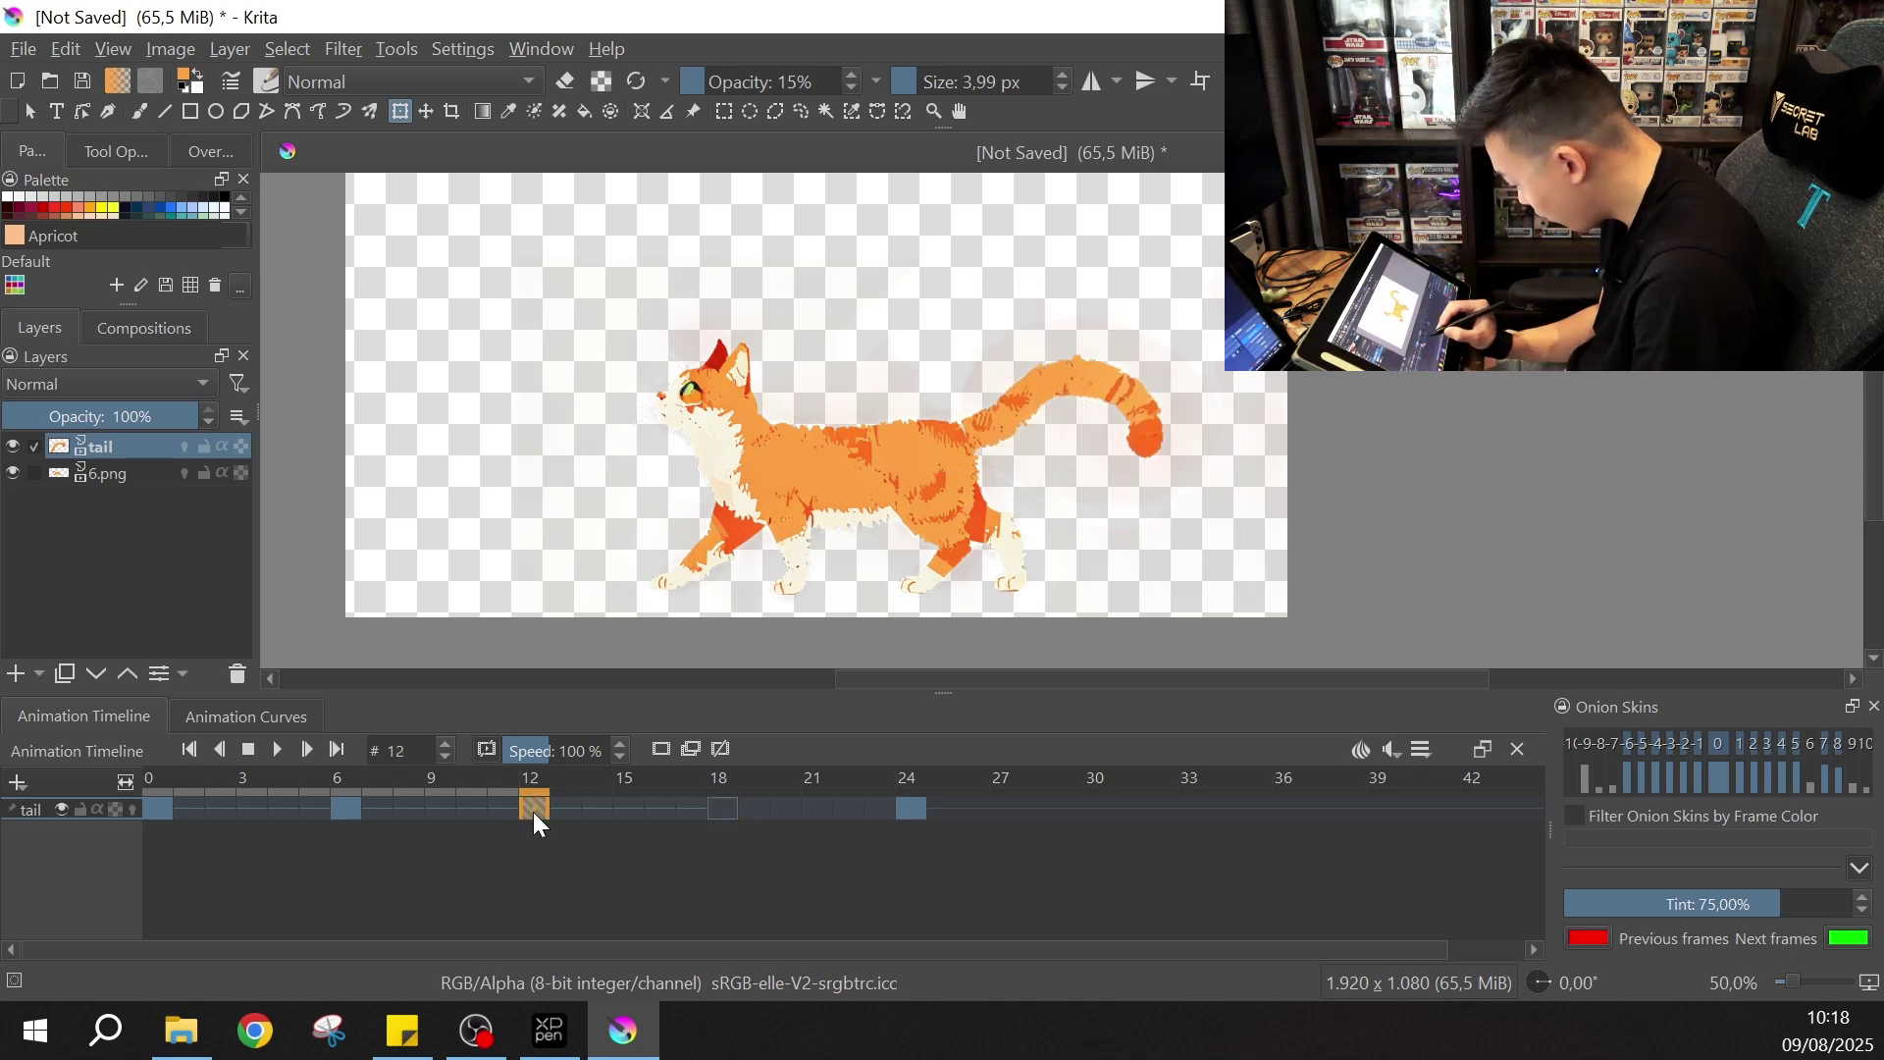
left_click(722, 808)
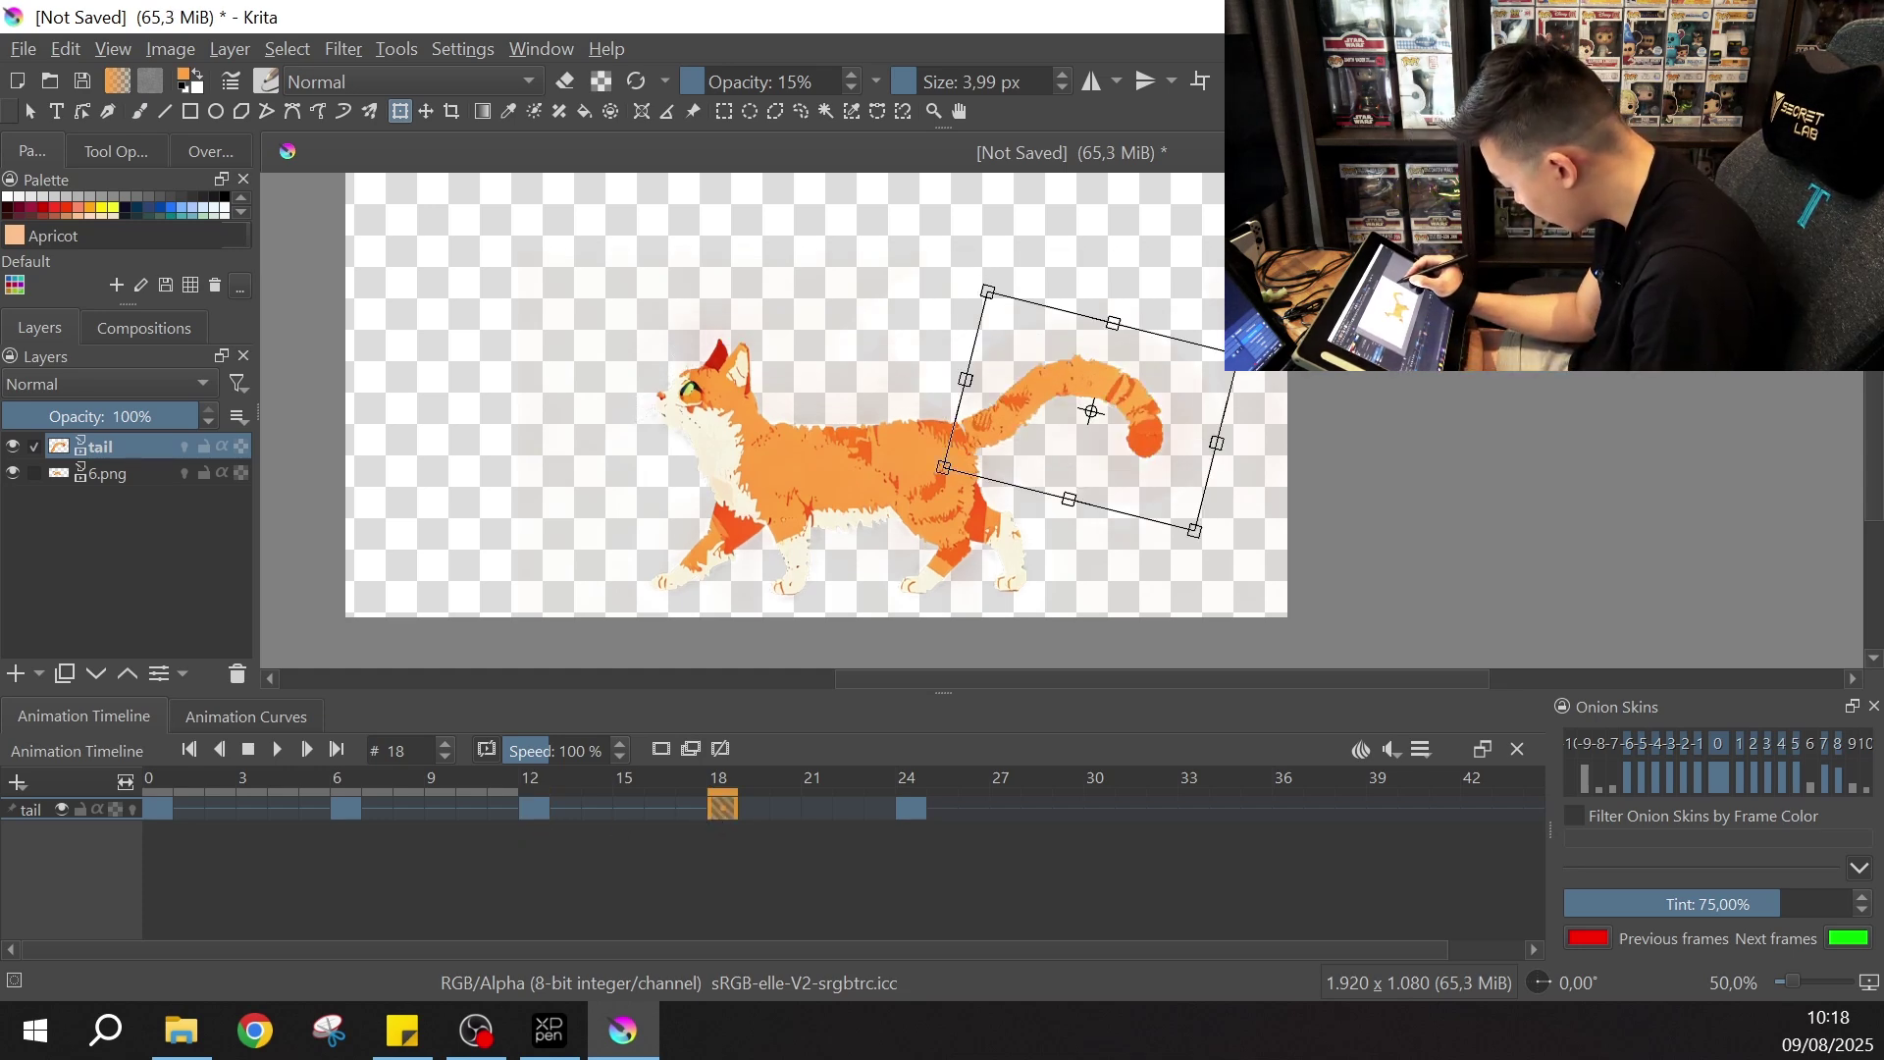
- Paint over the gap between the tail base and the body at frame 18 with the 3,99 px pencil brush in orange tones
key("ctrl+equal")
key("ctrl+equal")
key("ctrl+equal")
key("ctrl+equal")
key("ctrl+equal")
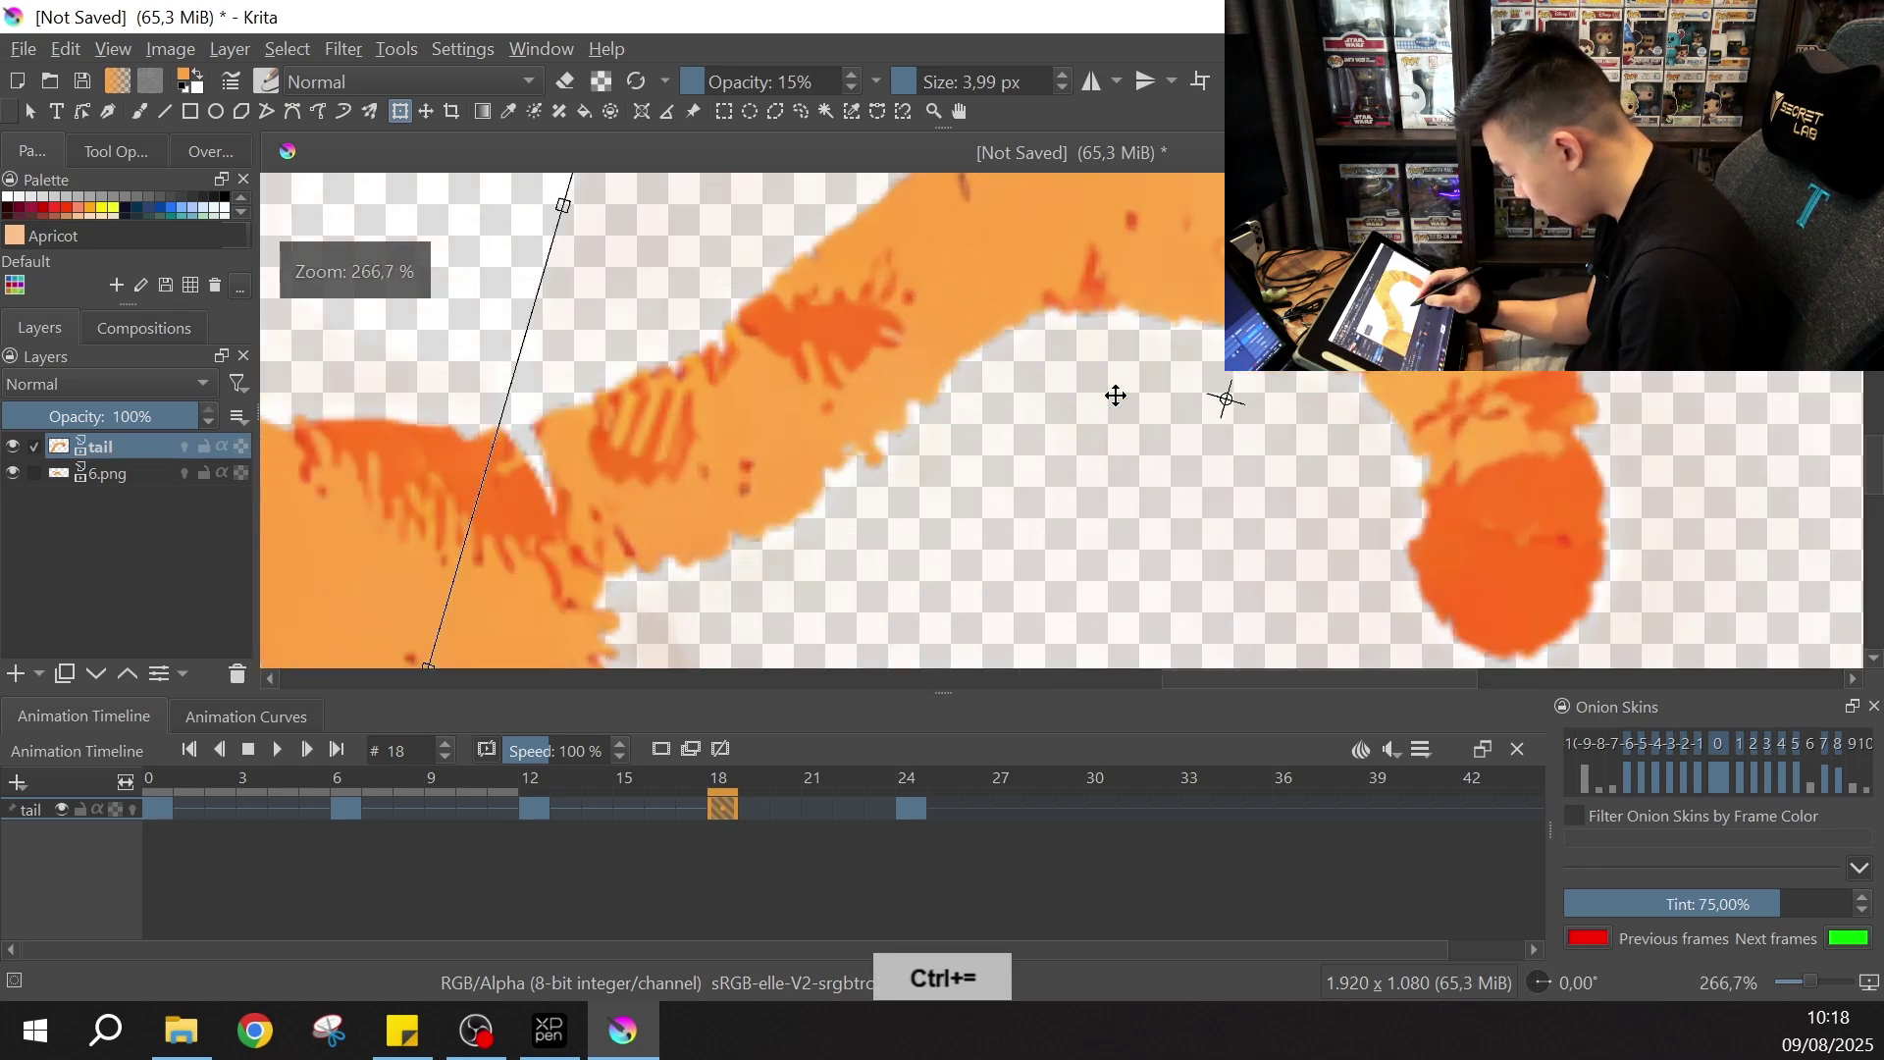
left_click_drag(812, 484, 980, 513)
key("b")
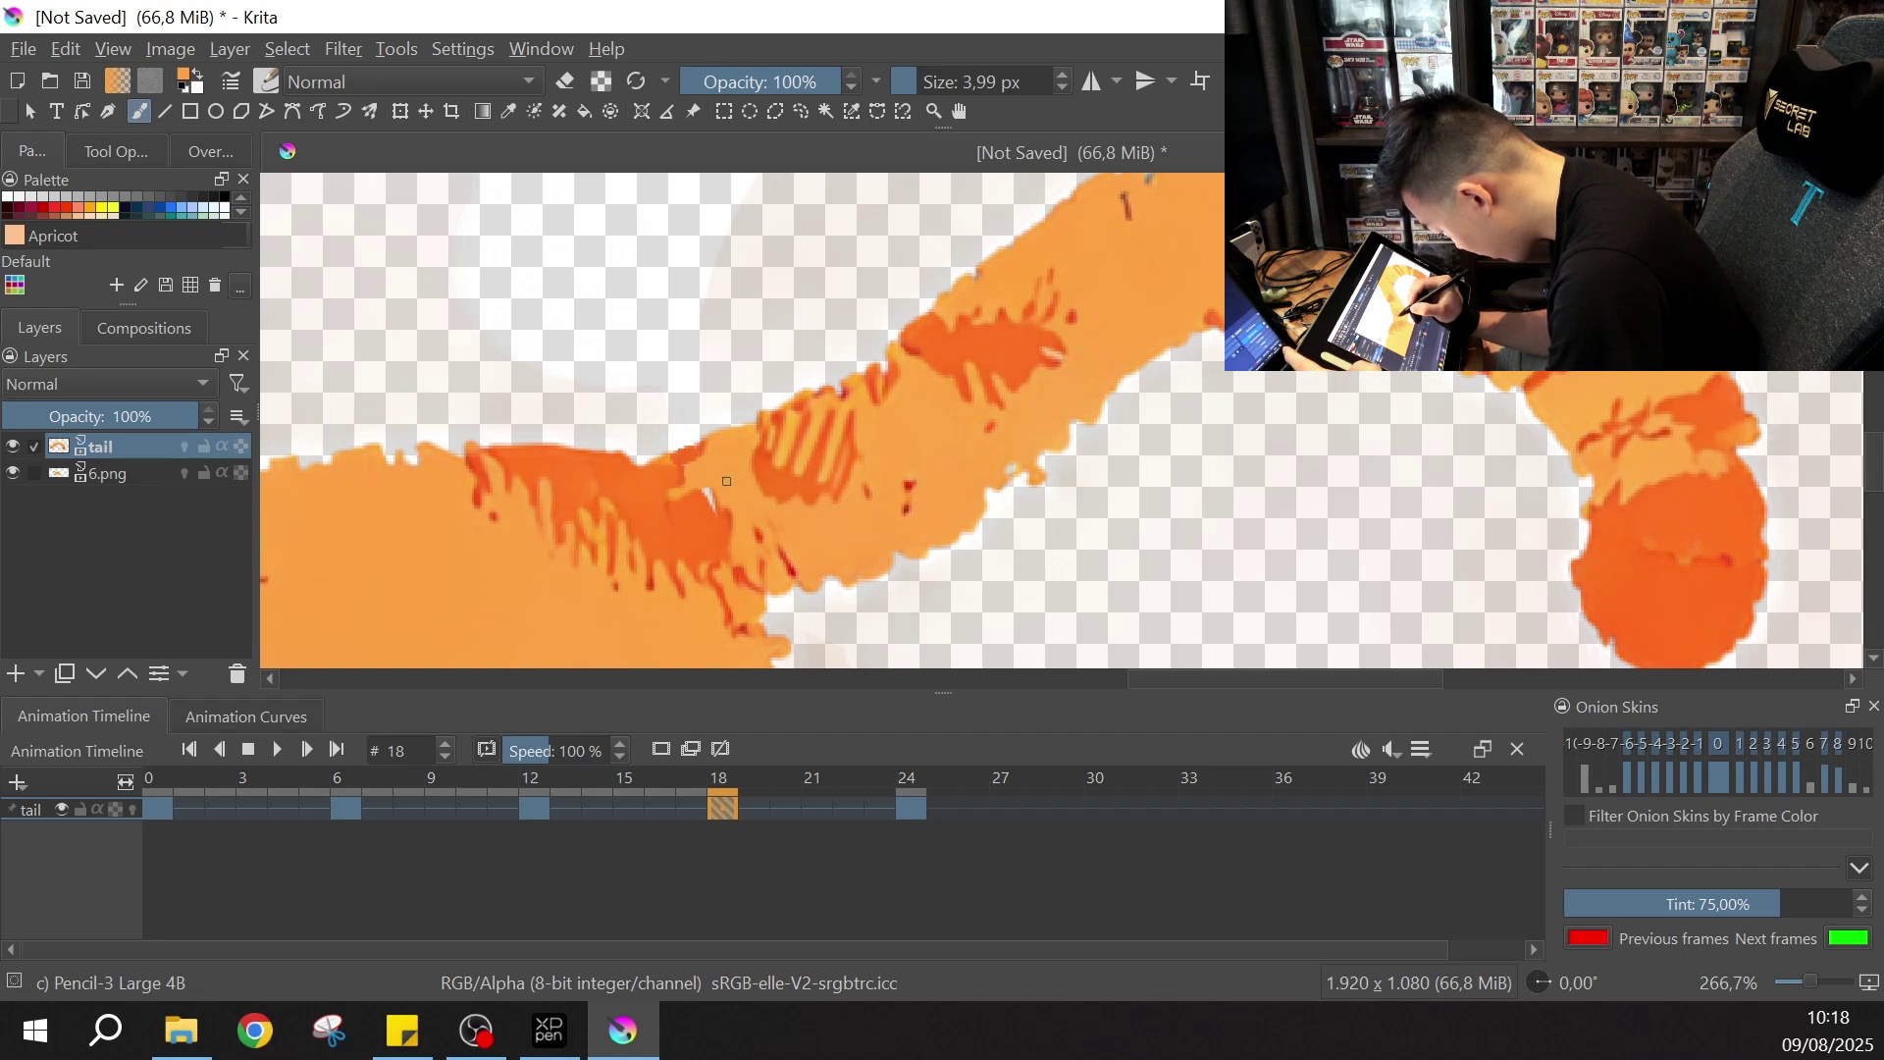
- Play the animation from frame 0 with the whole cat in view to check the tail and body movement
key("ctrl+minus")
key("ctrl+minus")
key("ctrl+minus")
key("ctrl+minus")
key("ctrl+minus")
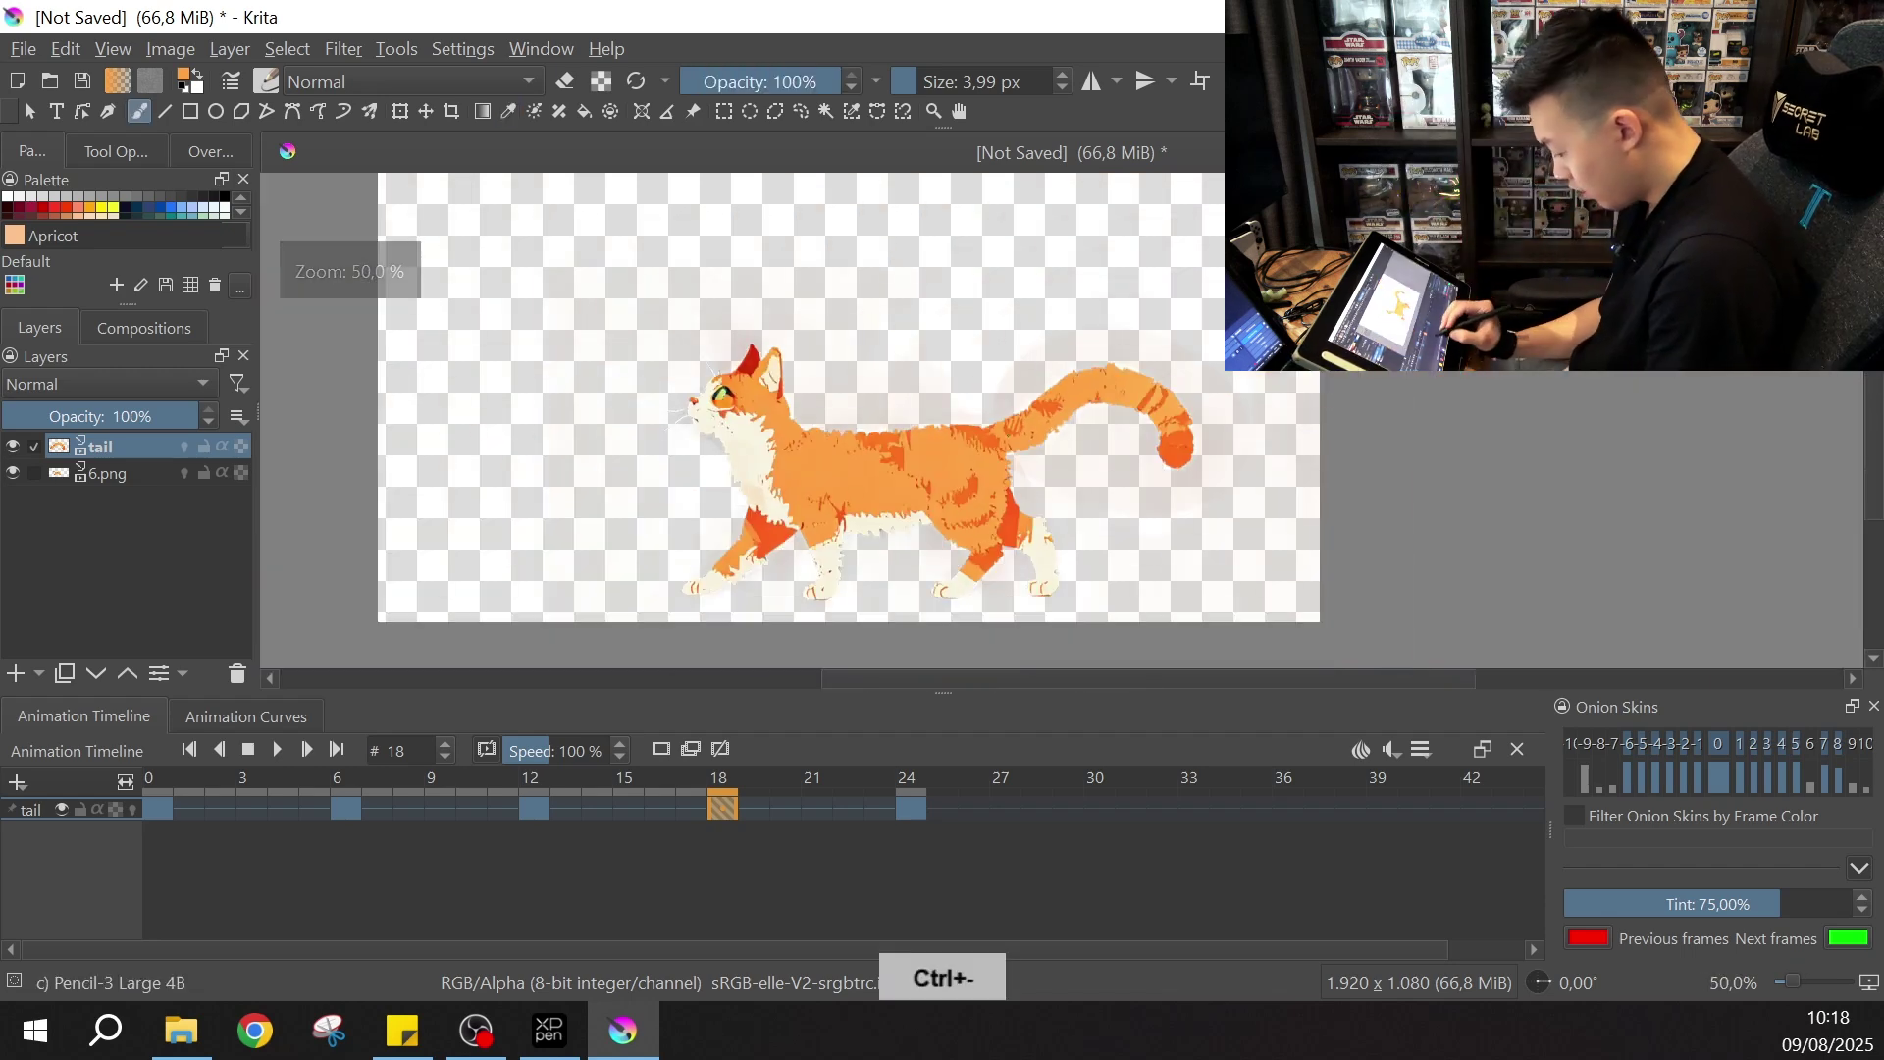
left_click(159, 808)
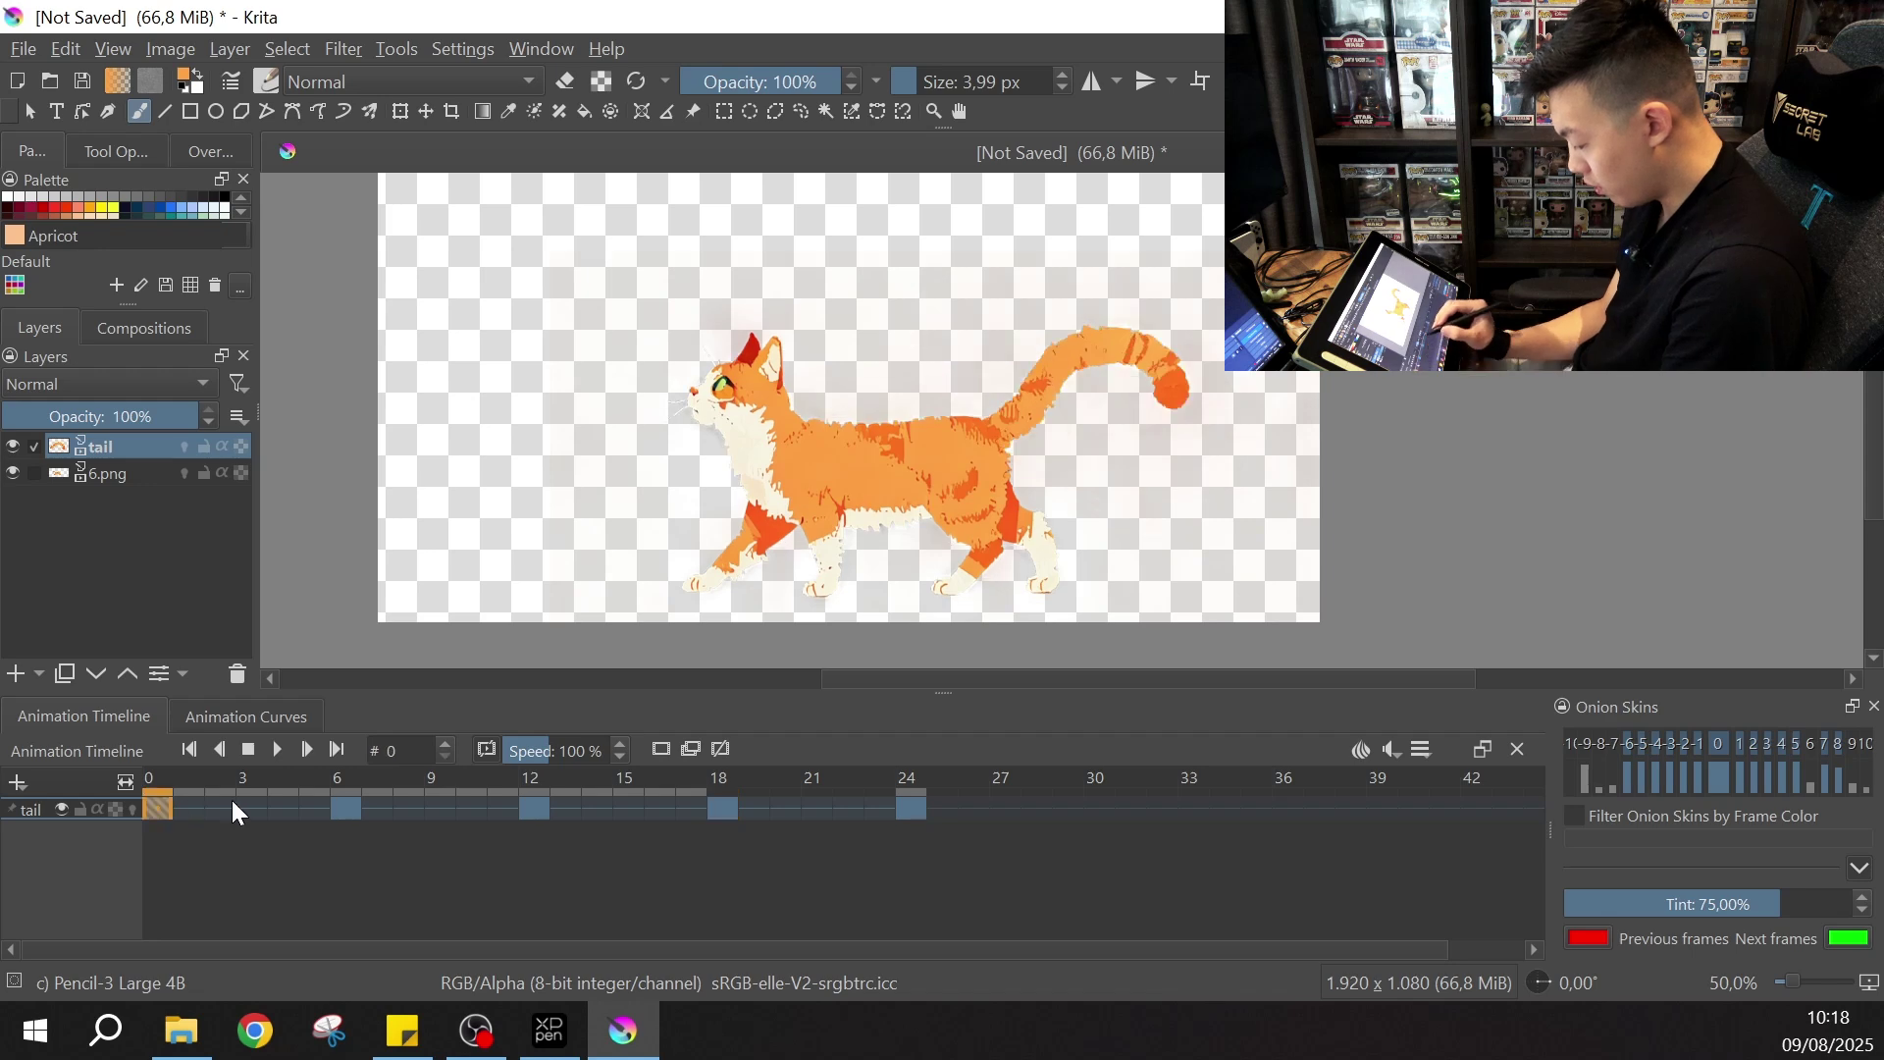
left_click(279, 752)
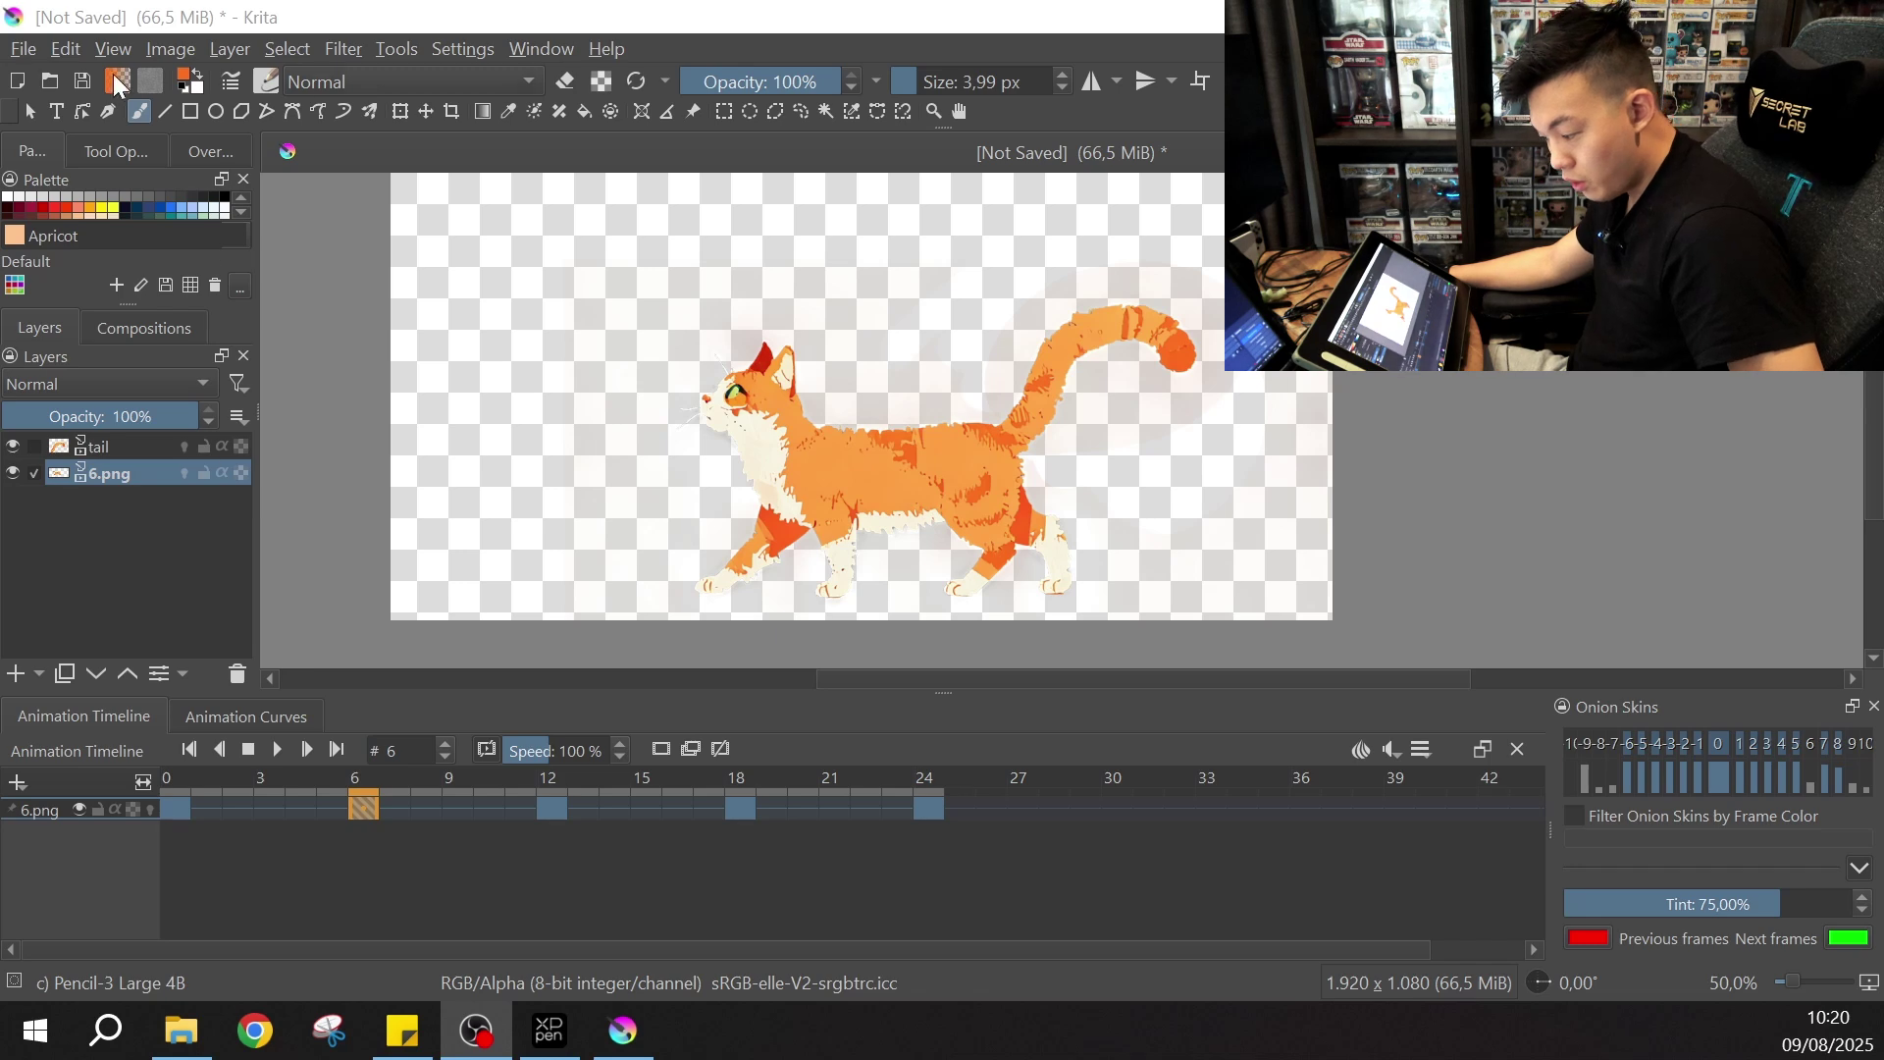
- Open the Render Animation settings and choose GIF image as the video export format
left_click(22, 49)
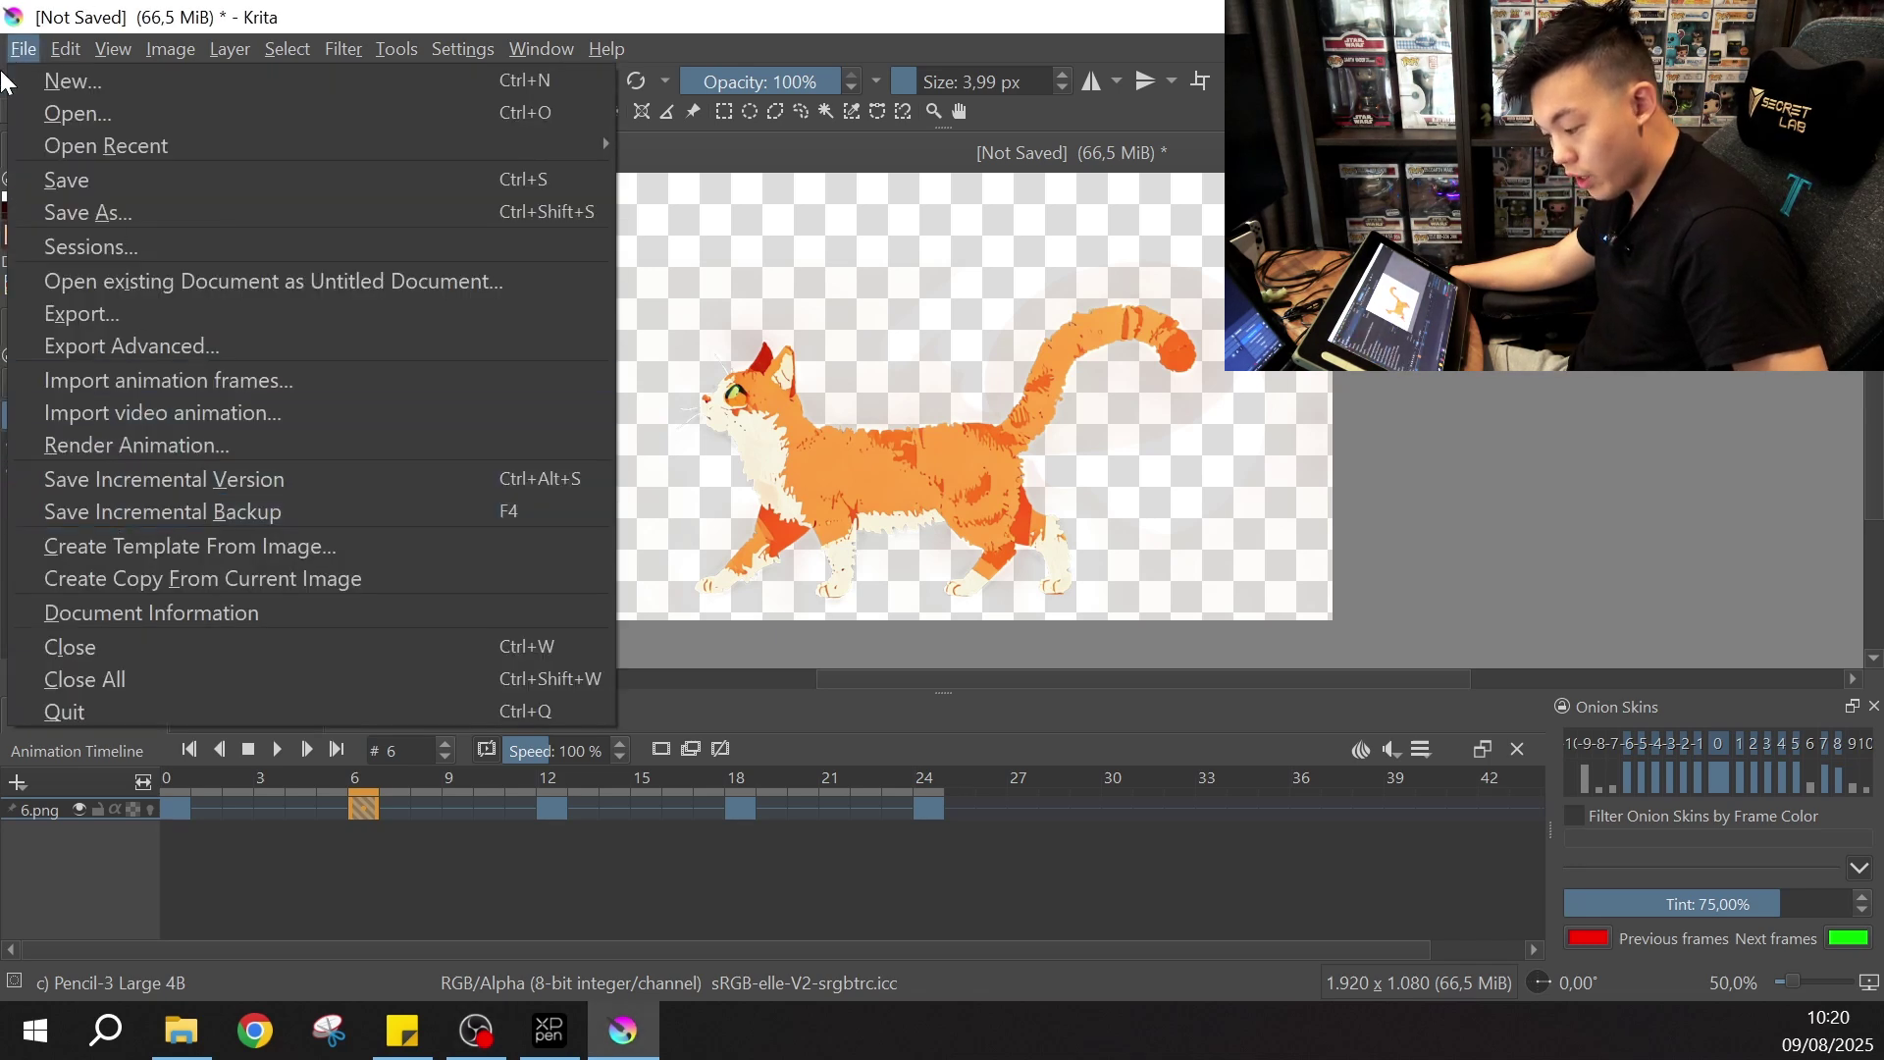
left_click(104, 446)
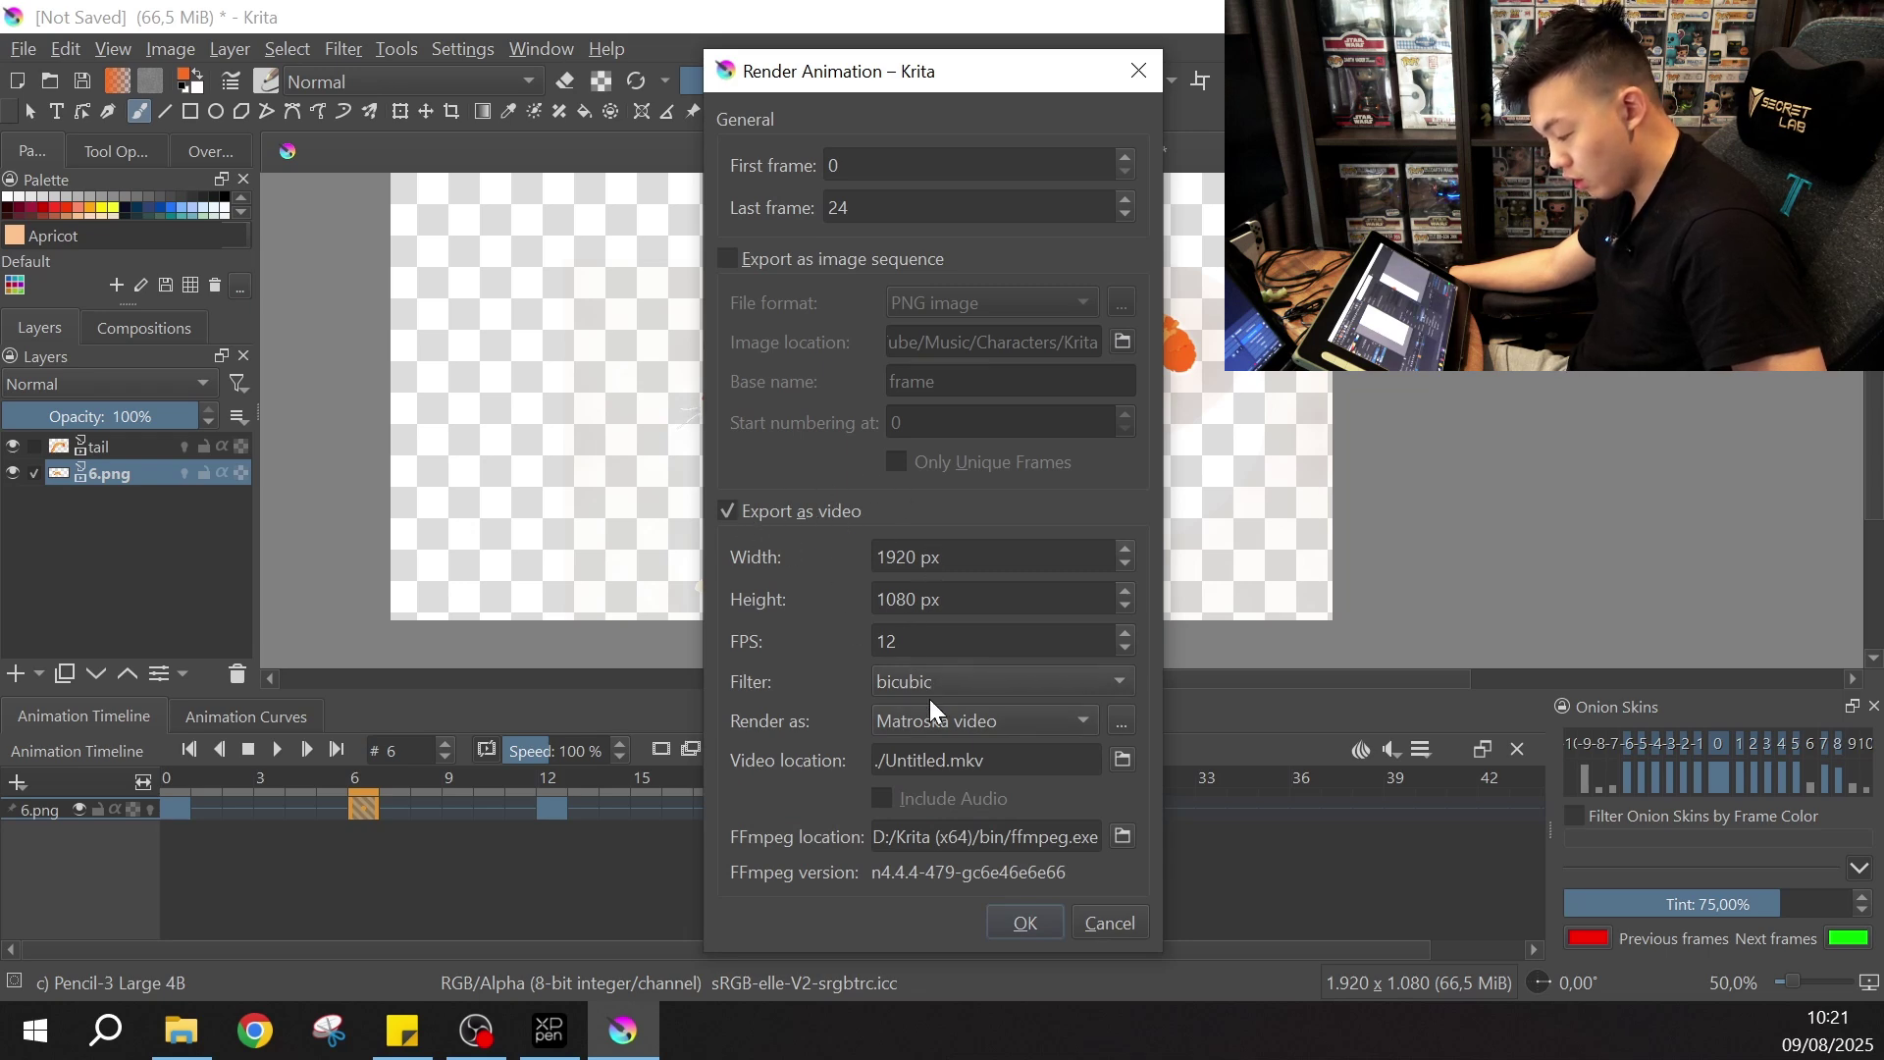
left_click(940, 723)
left_click(953, 821)
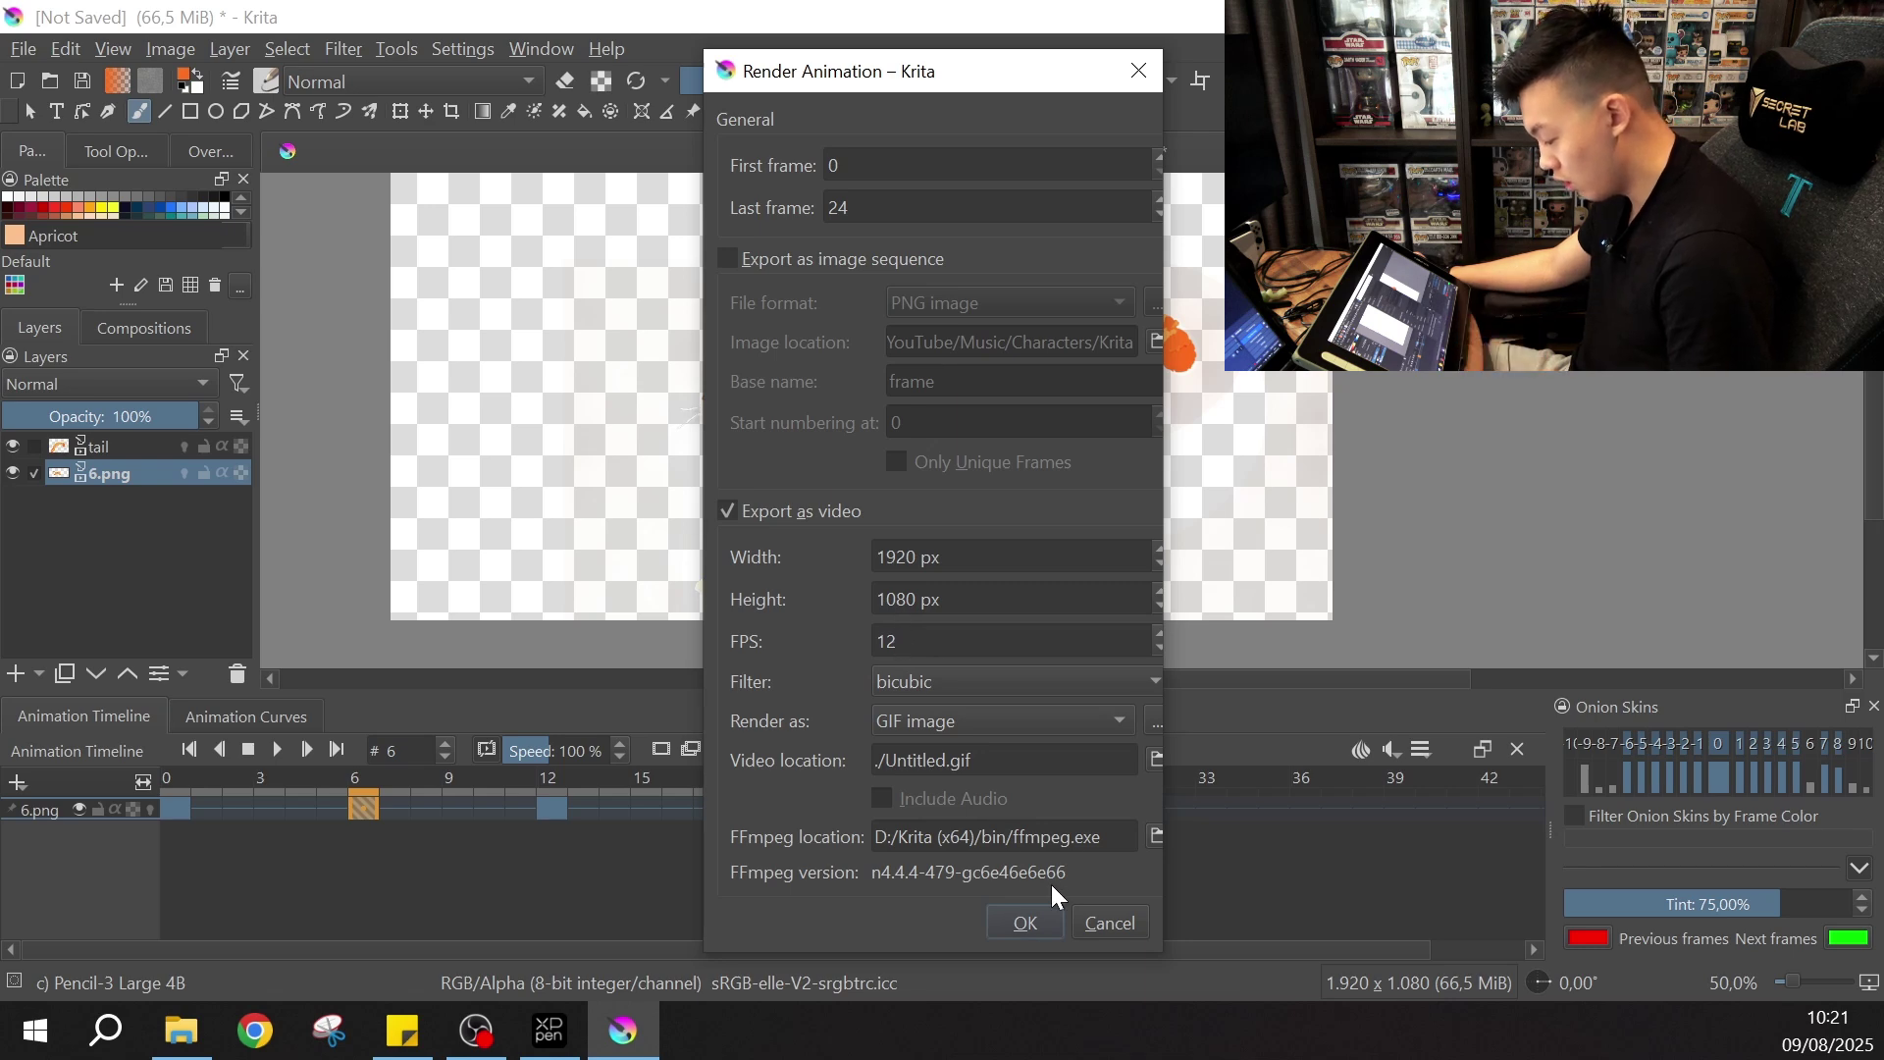
- Set the GIF's save location to the Krita folder inside Characters and render the animation
left_click(1156, 759)
scroll(303, 375, "up", 3)
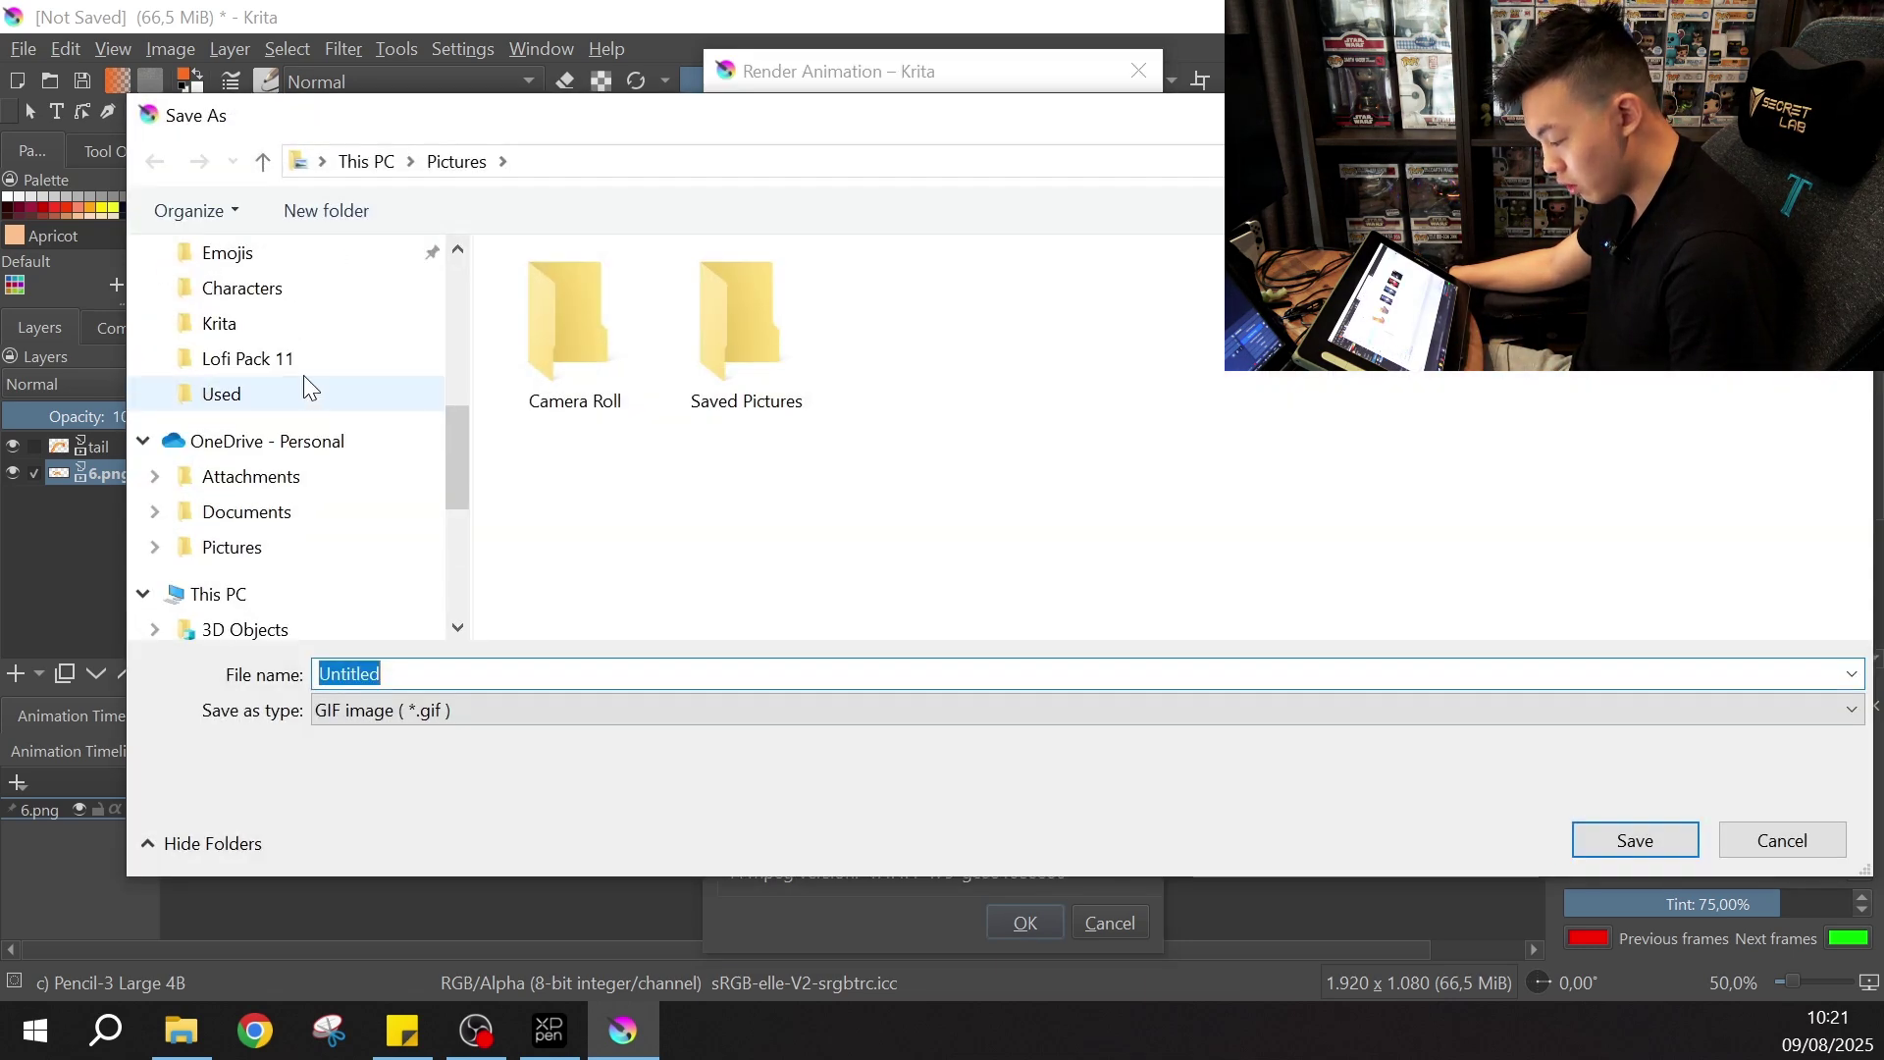
left_click(246, 322)
double_click(475, 668)
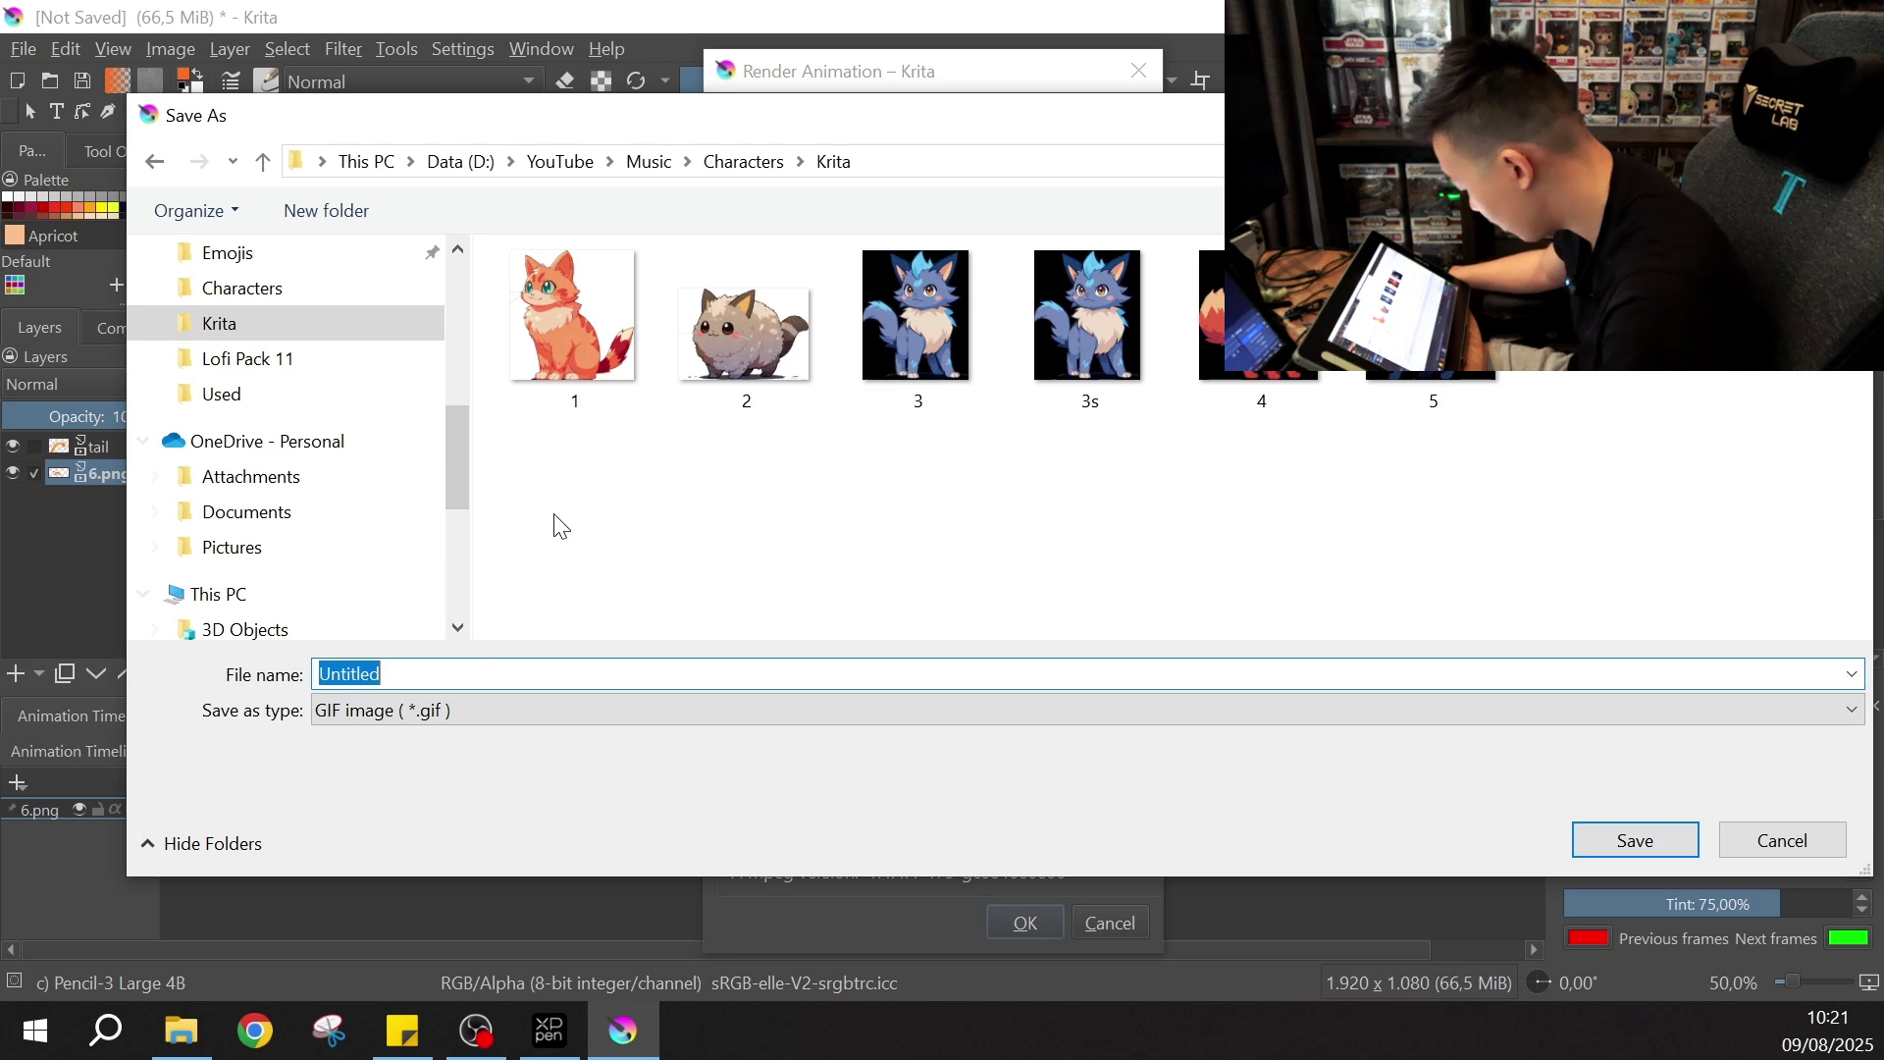
key("Return")
key("Return")
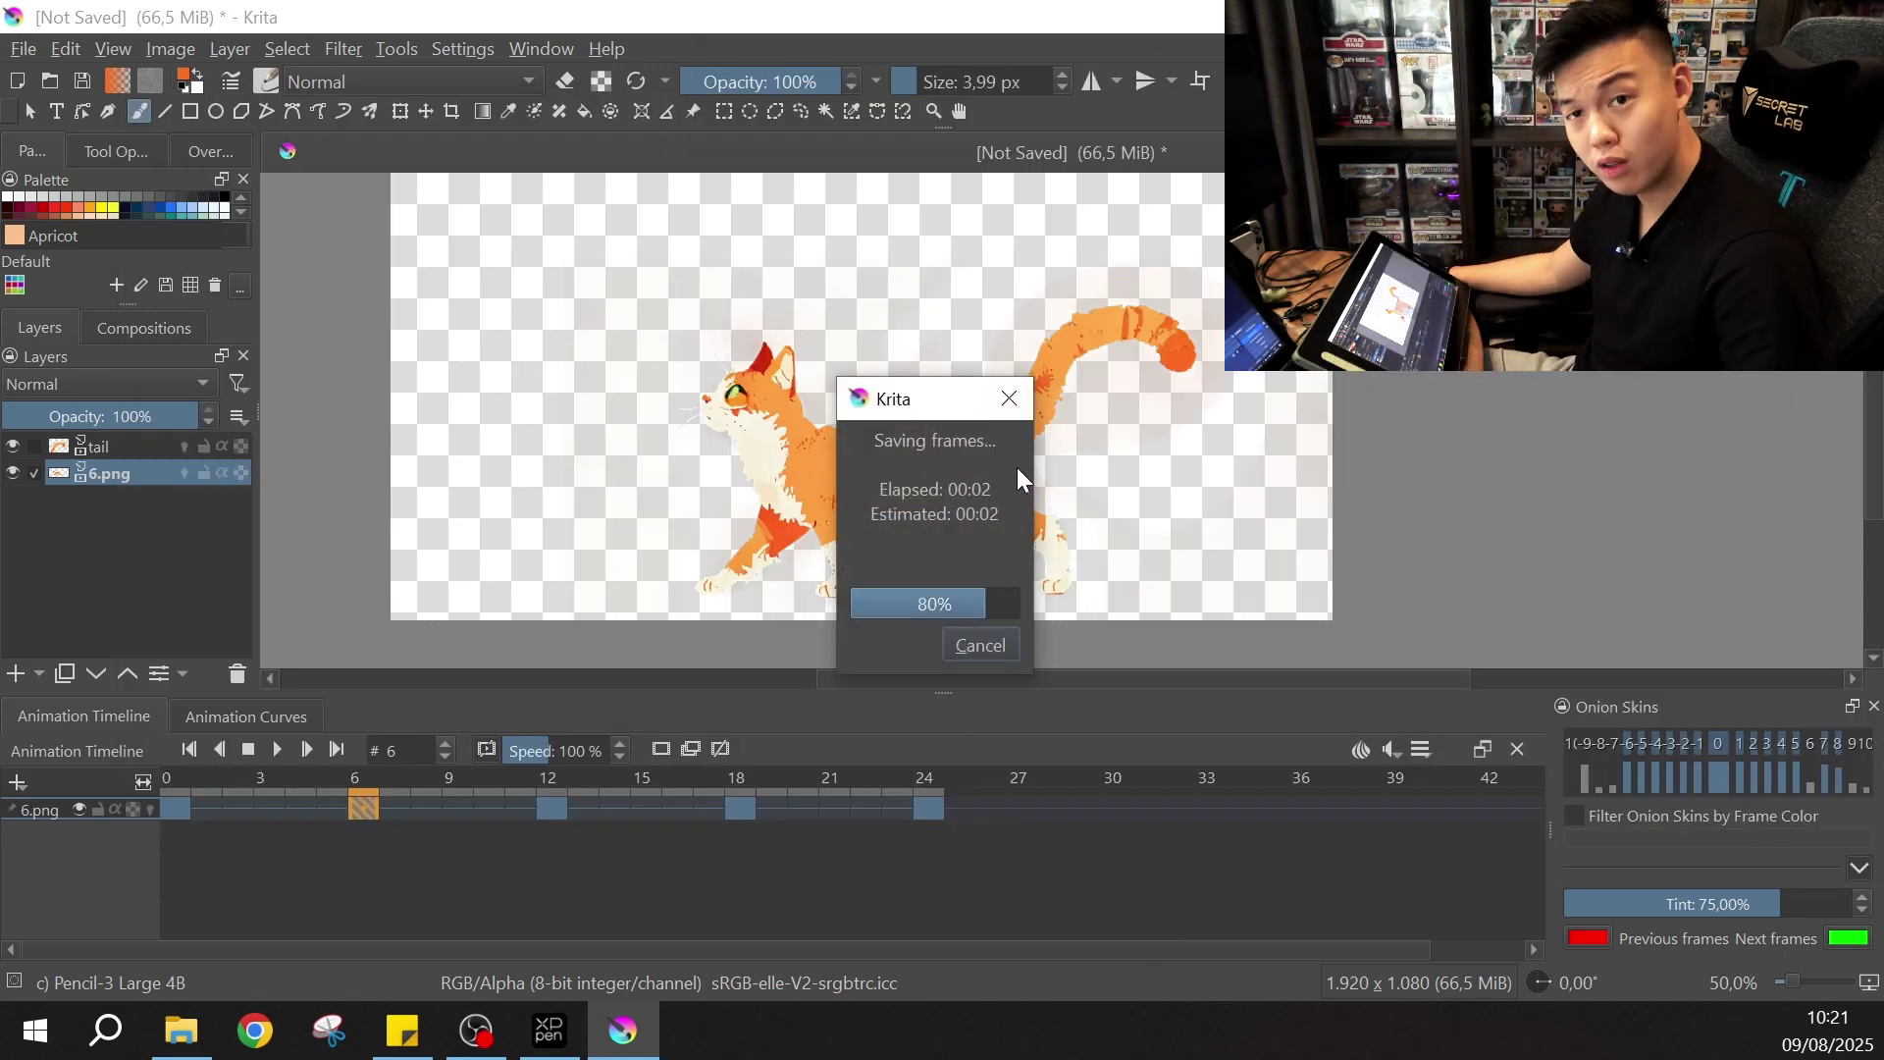